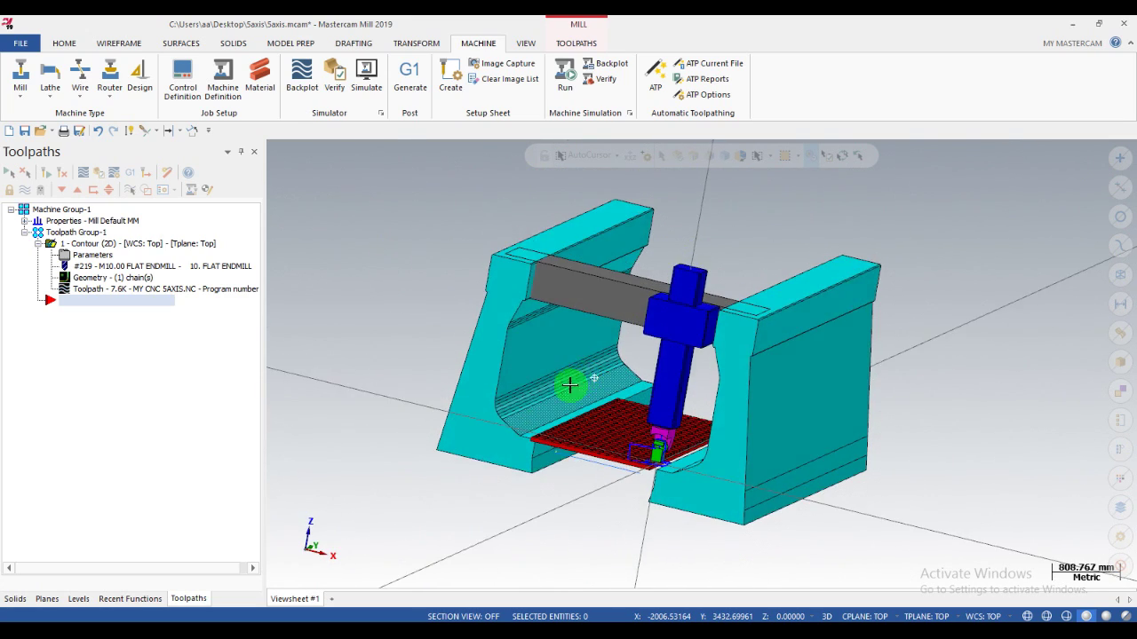
Examine the whole five-axis gantry machine model from several angles, including the Top (WCS) view
scroll(539, 424, "up", 1)
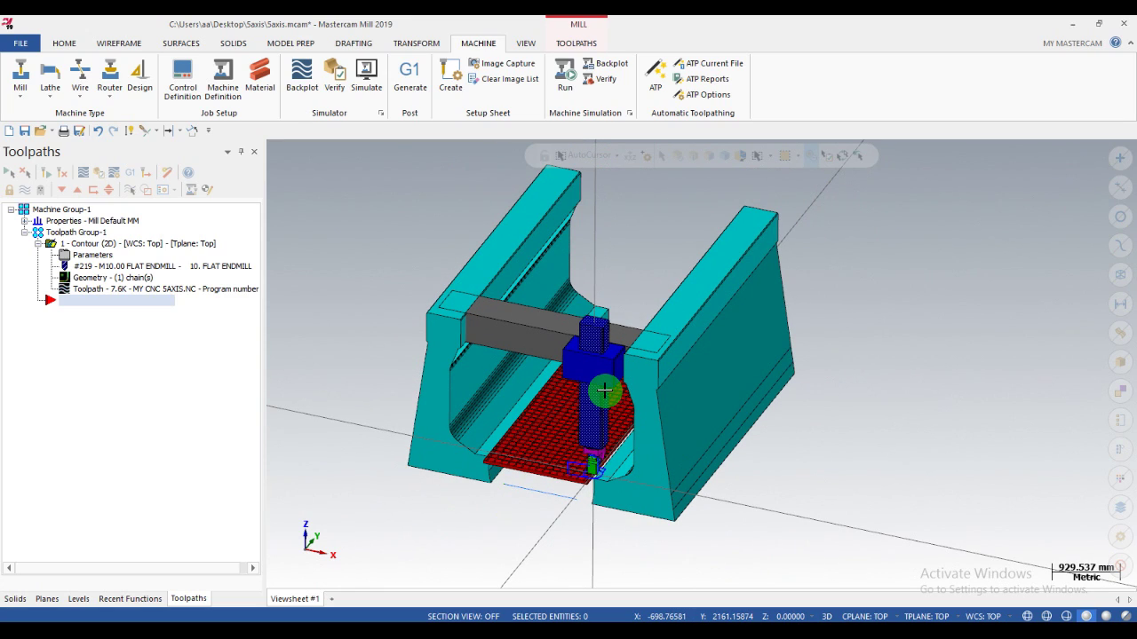
scroll(573, 391, "up", 2)
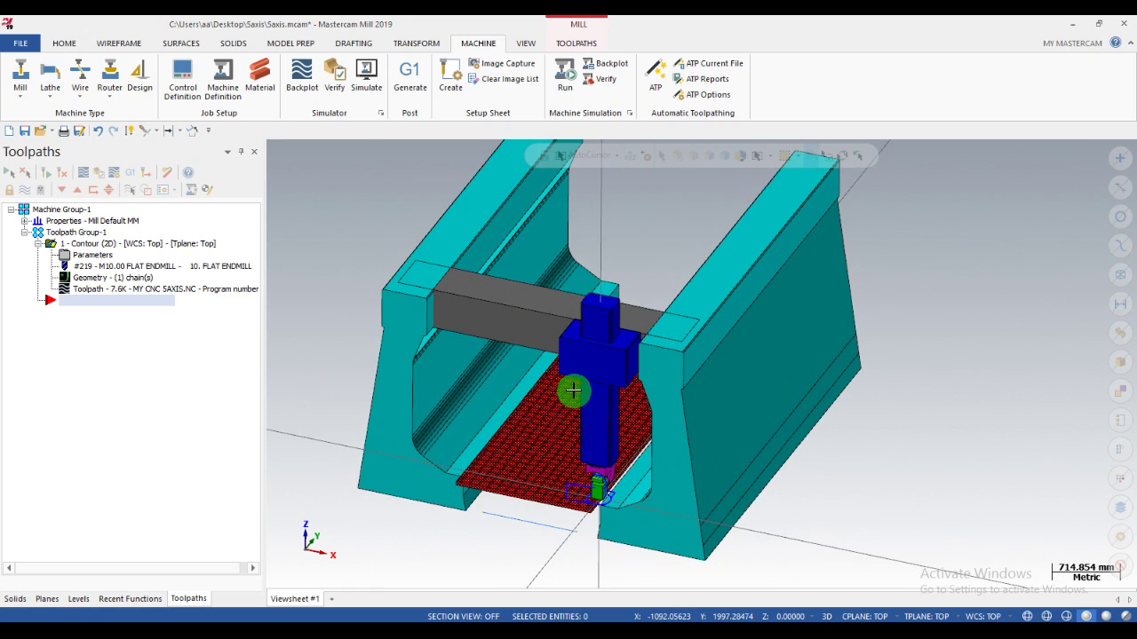
scroll(591, 376, "down", 2)
middle_click_drag(592, 376, 619, 344)
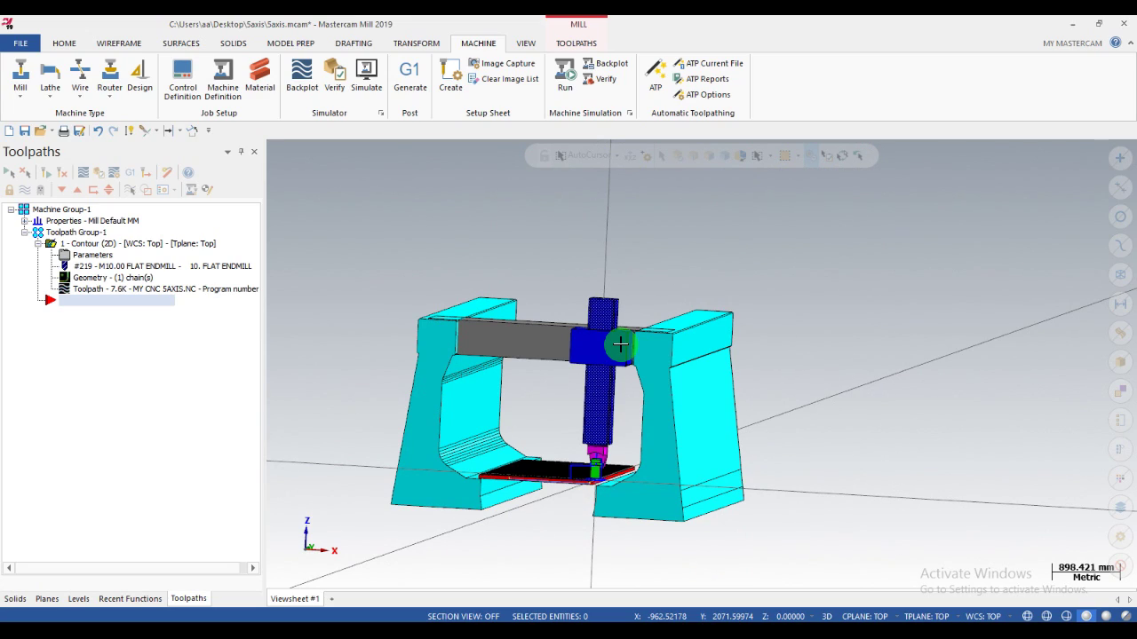
middle_click_drag(620, 345, 868, 301)
scroll(535, 401, "up", 5)
scroll(596, 434, "down", 5)
right_click(867, 302)
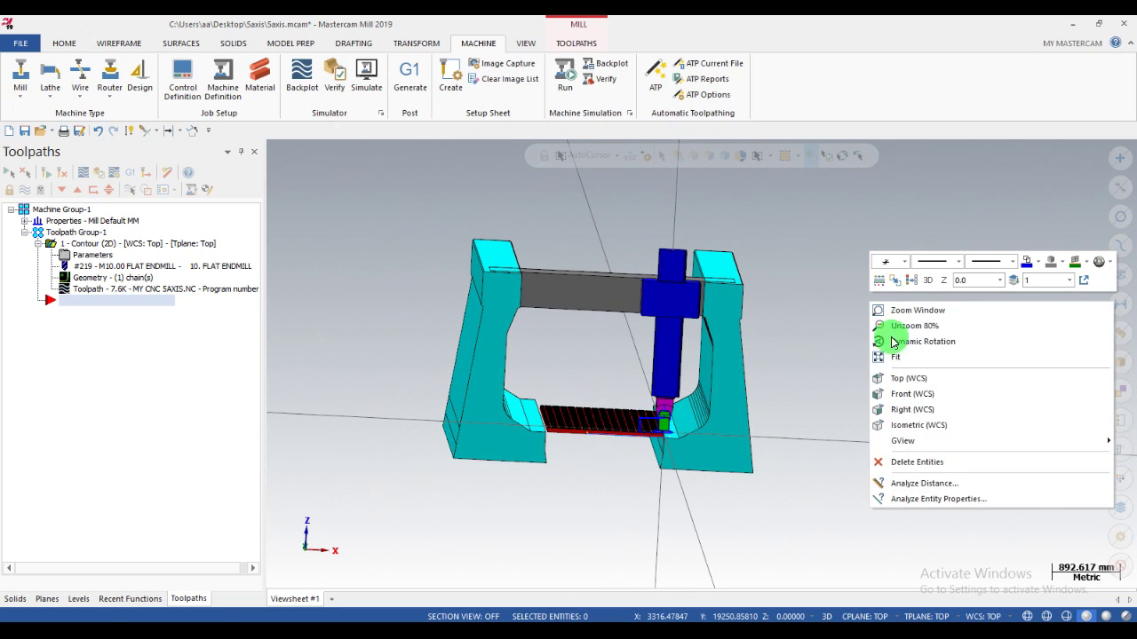
left_click(907, 382)
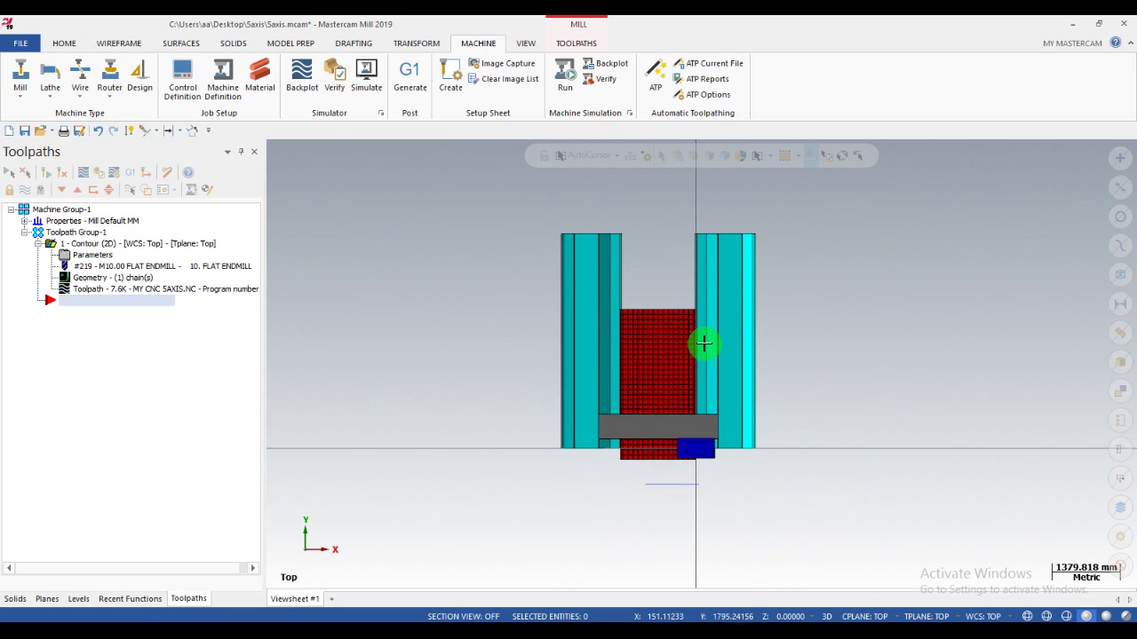
middle_click_drag(623, 495, 599, 398)
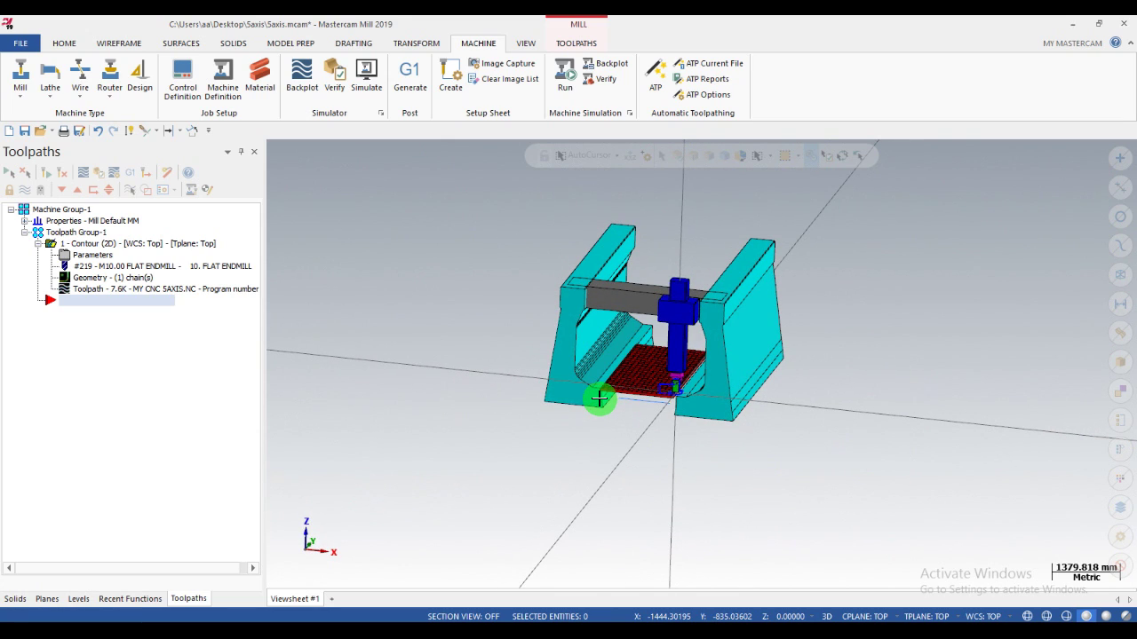
Examine up close how the green spindle head is positioned at the origin, from different angles, before viewing the whole machine again
scroll(599, 399, "up", 8)
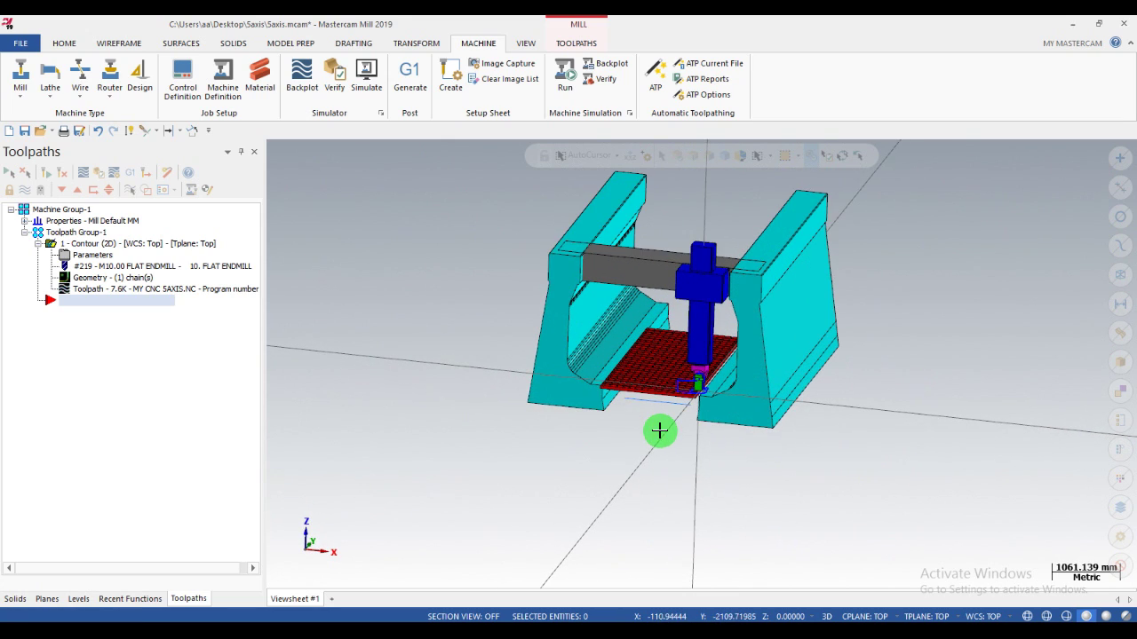
scroll(735, 371, "up", 10)
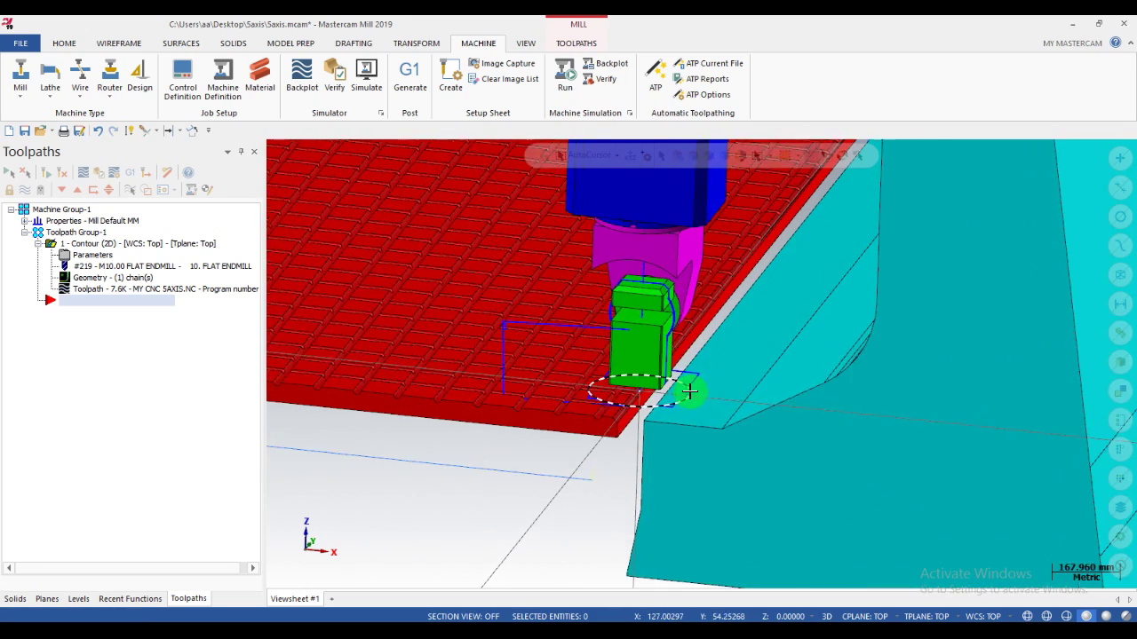
scroll(631, 402, "up", 3)
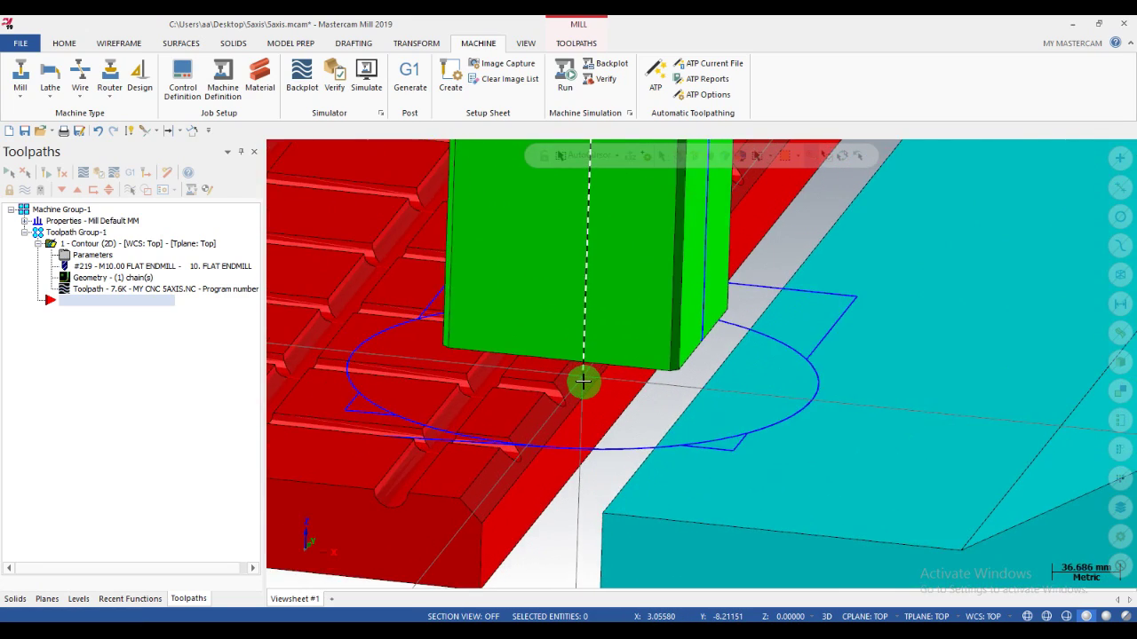
scroll(575, 381, "down", 2)
scroll(575, 382, "down", 12)
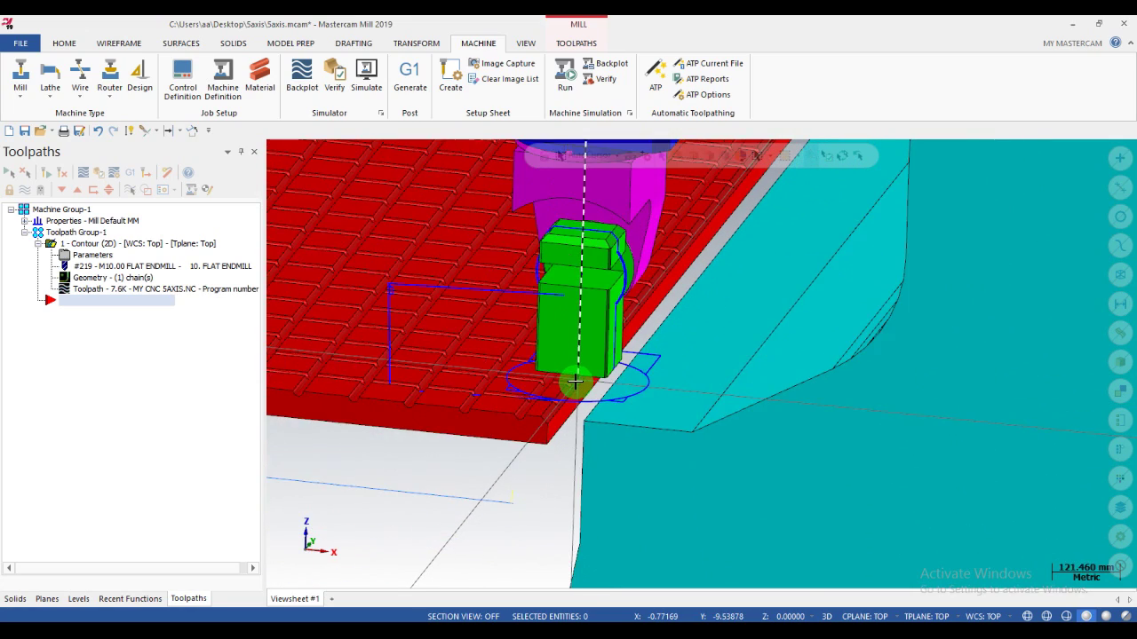
middle_click_drag(575, 382, 621, 381)
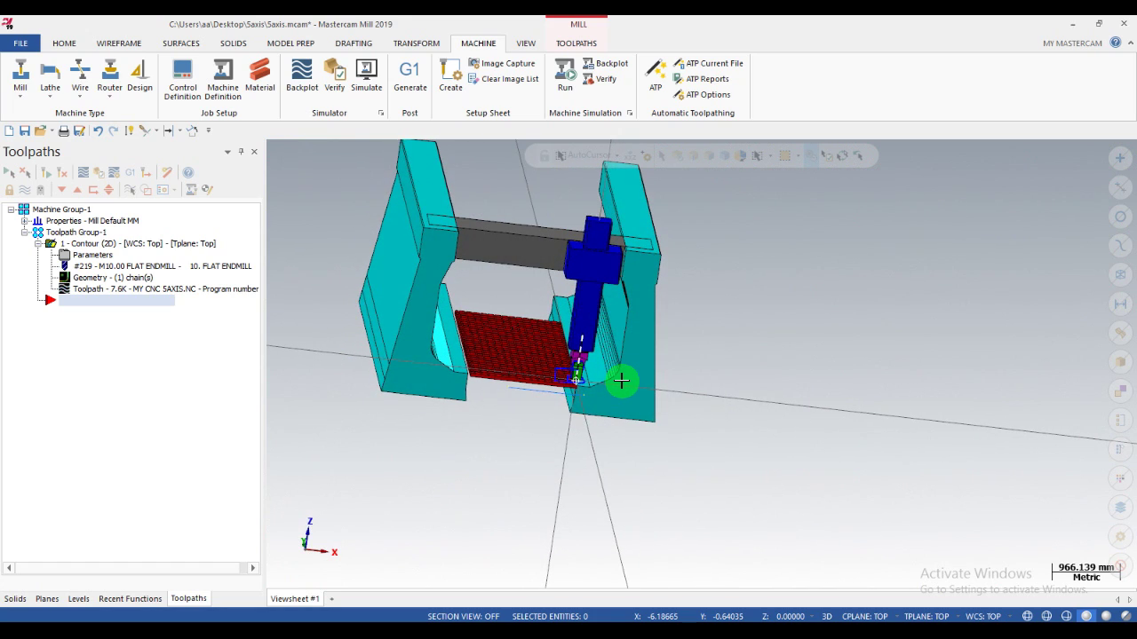
scroll(605, 375, "up", 2)
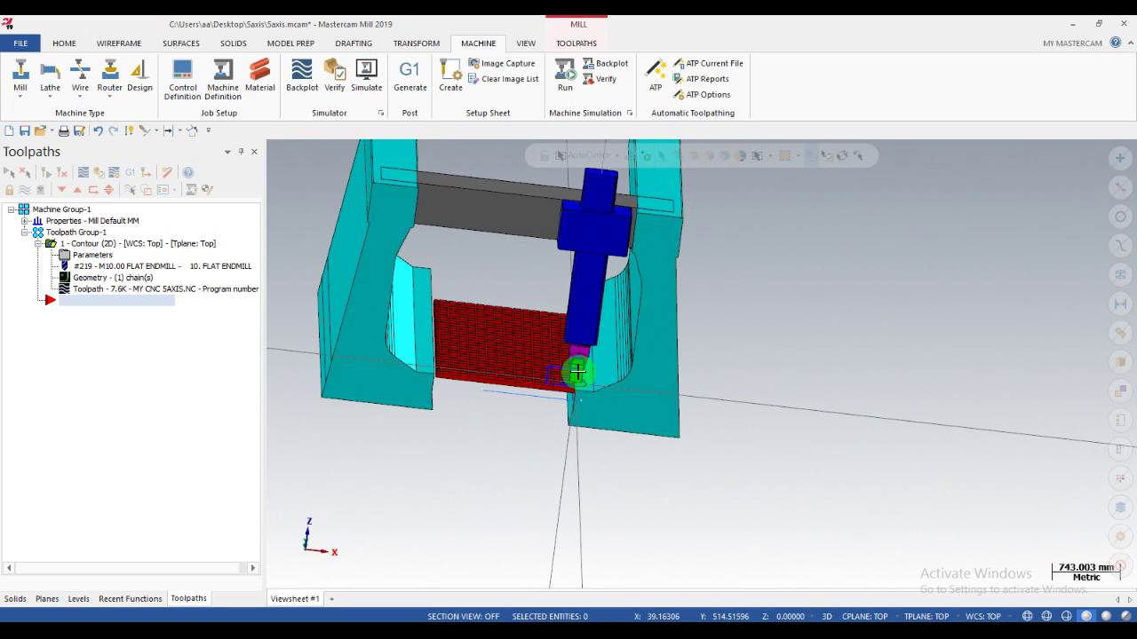
scroll(577, 373, "up", 5)
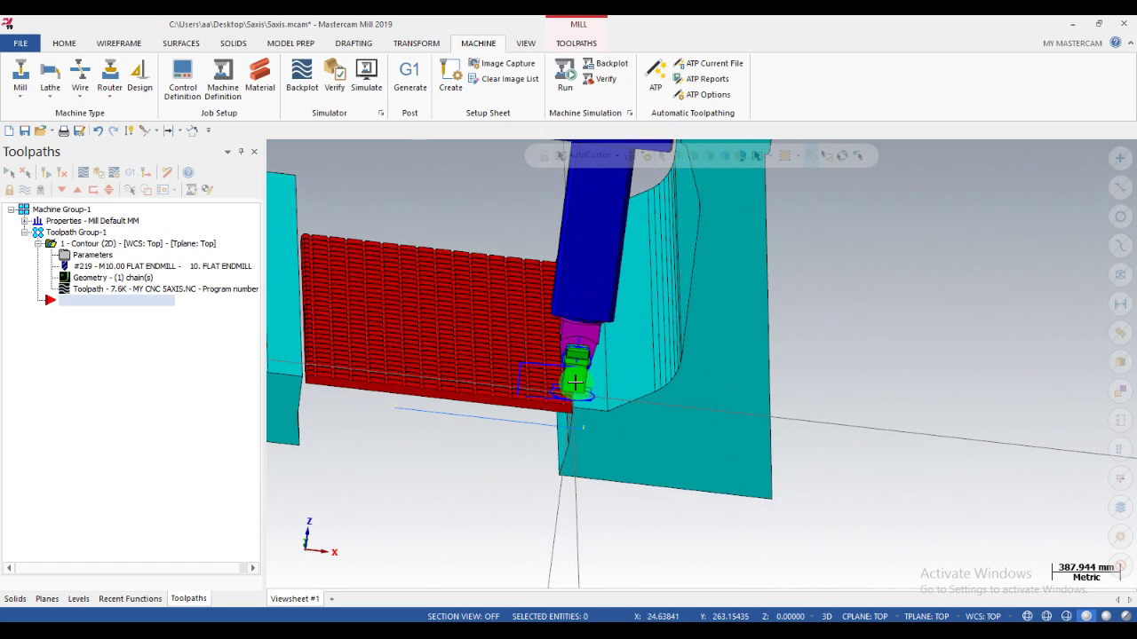
scroll(575, 382, "up", 4)
scroll(575, 385, "up", 2)
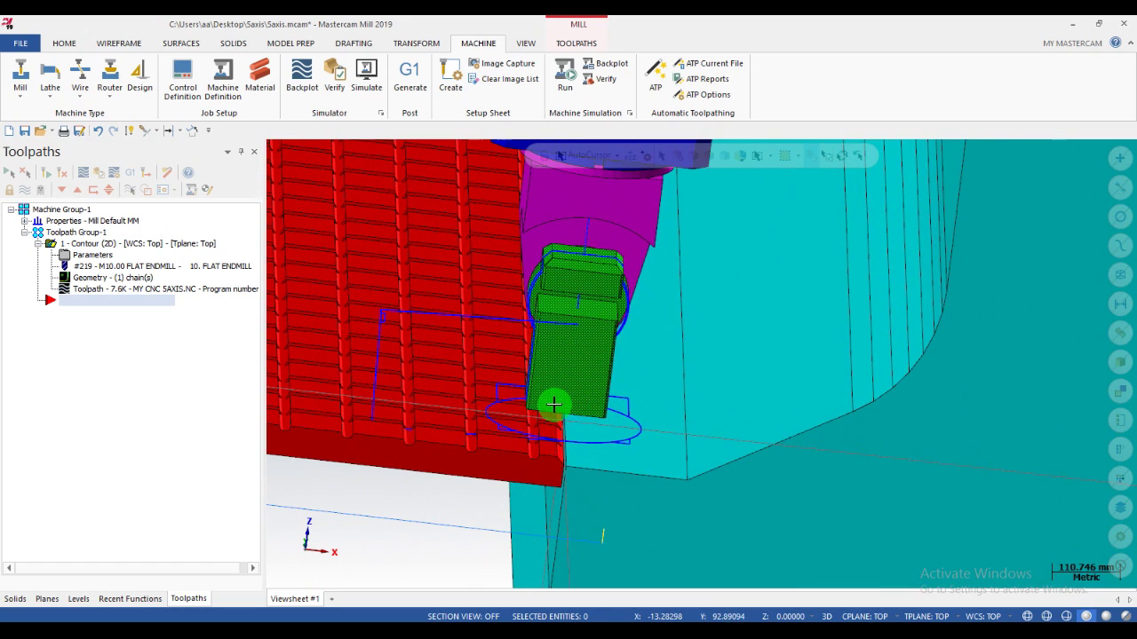
scroll(551, 427, "up", 2)
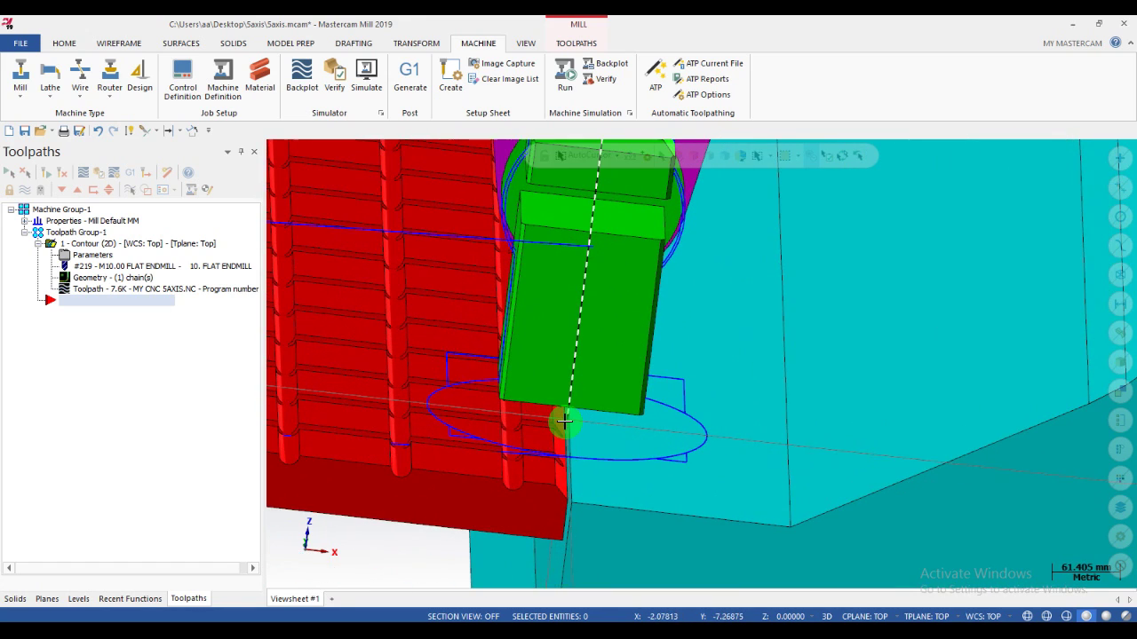
scroll(563, 423, "down", 7)
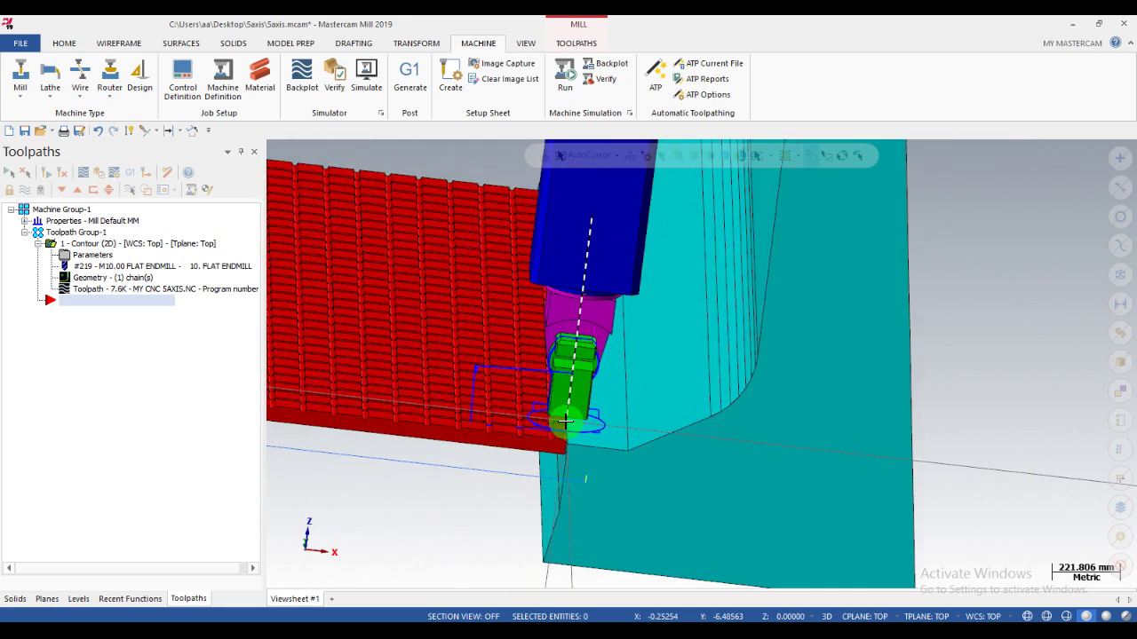
scroll(564, 421, "down", 4)
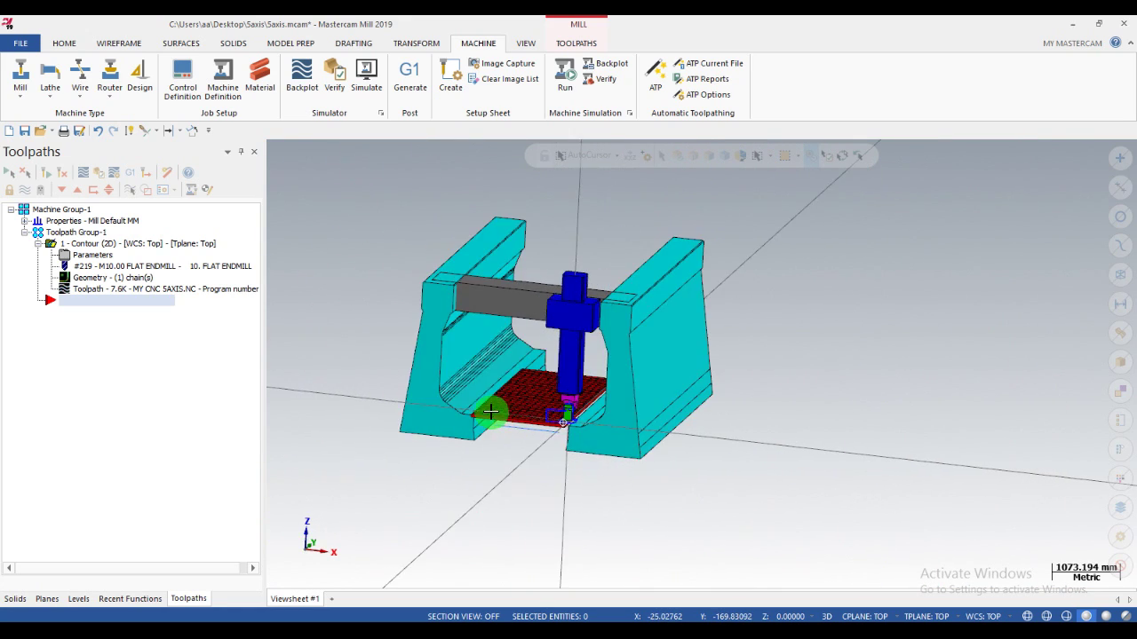
middle_click_drag(462, 404, 561, 362)
scroll(539, 320, "up", 2)
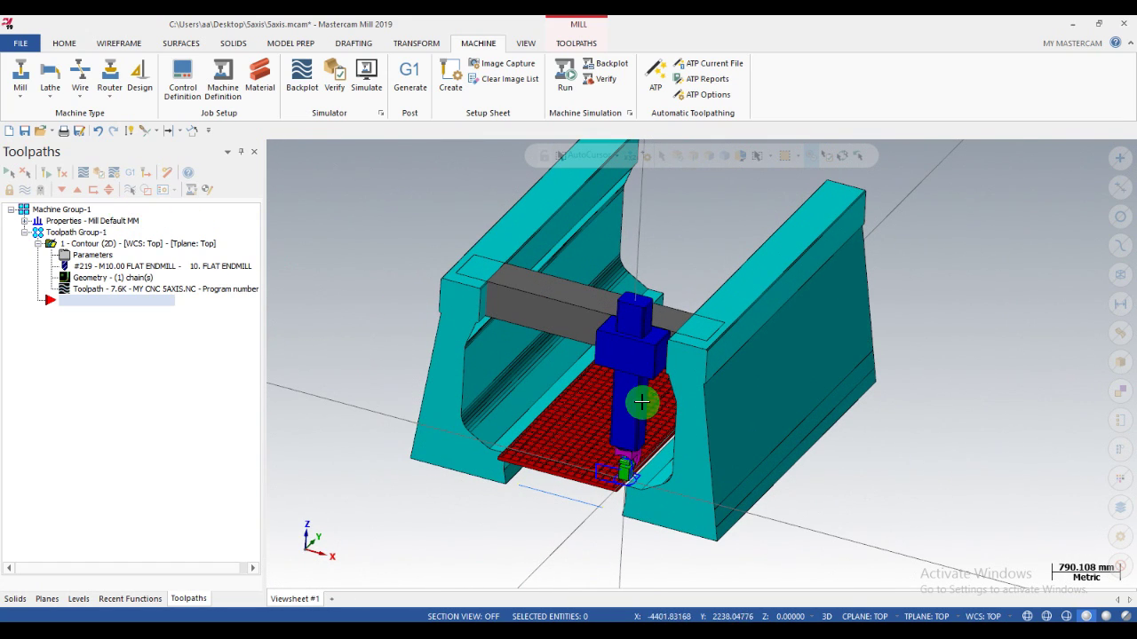
middle_click_drag(604, 399, 553, 332)
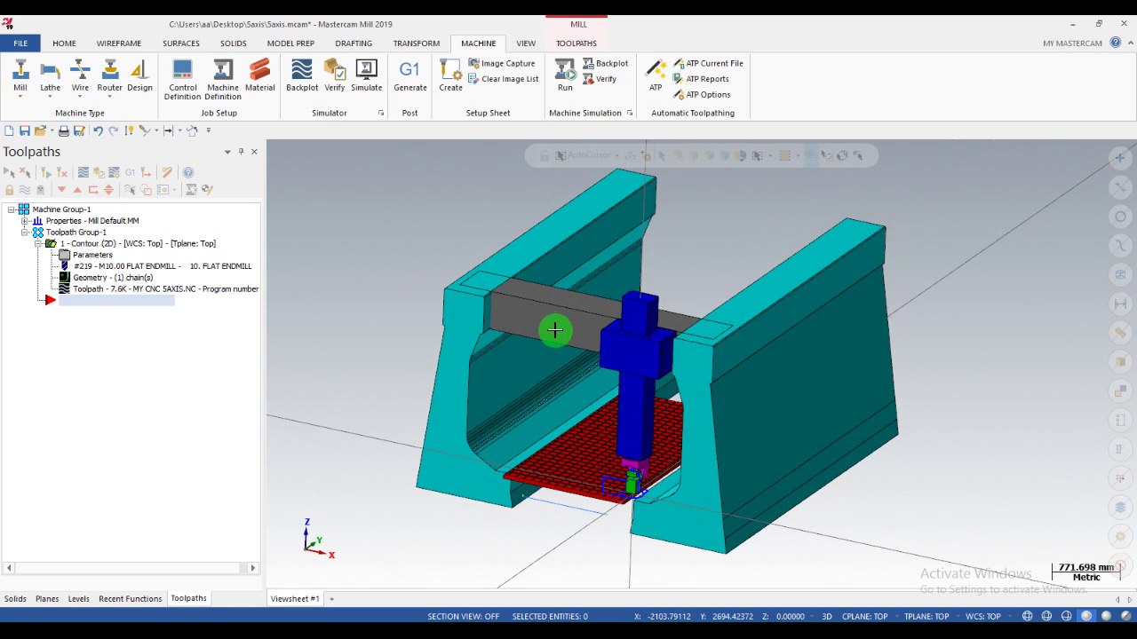
Select the two cyan side walls that form the machine body
left_click(535, 256)
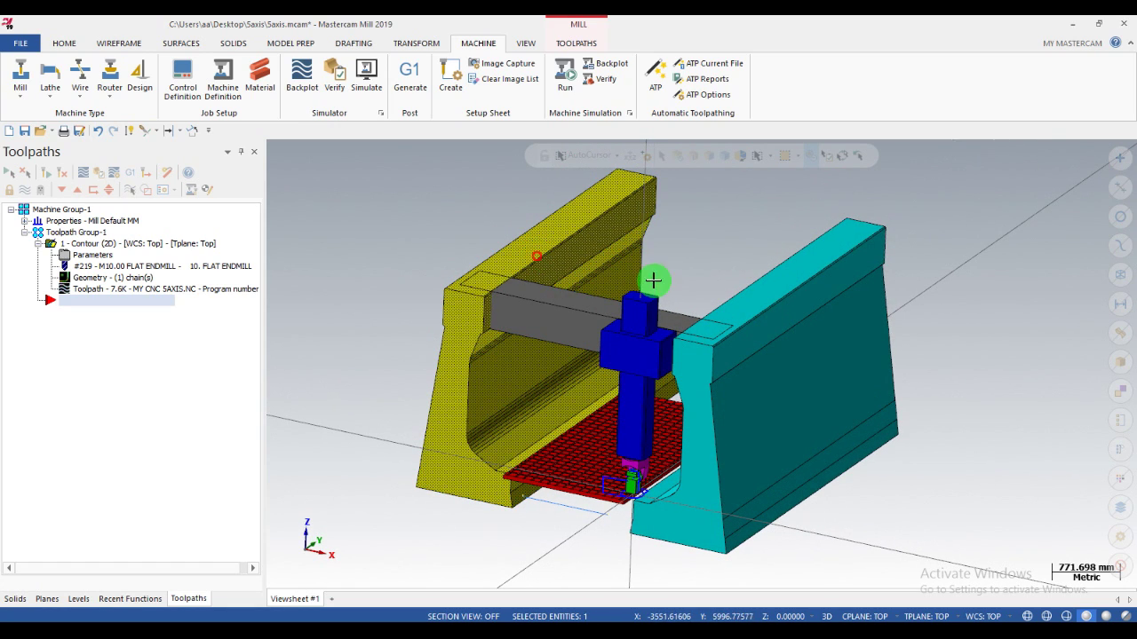
left_click(774, 300)
right_click(721, 218)
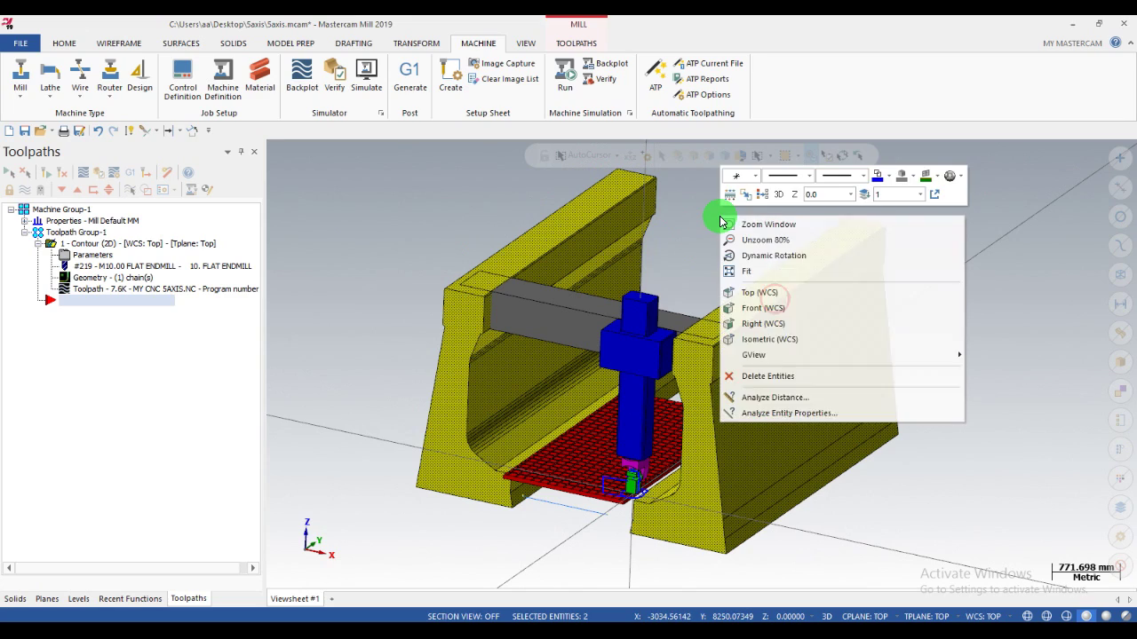
left_click(761, 197)
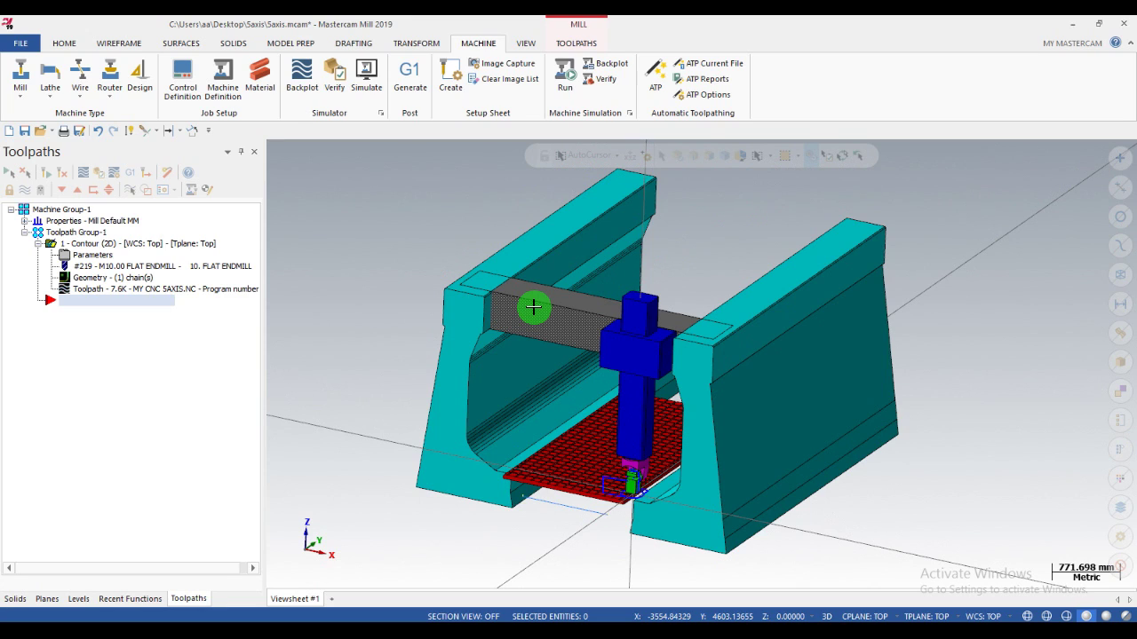
Start saving only selected entities and choose the grey crossbeam between the side walls as the entity to save
middle_click_drag(533, 308, 493, 284)
scroll(491, 283, "down", 1)
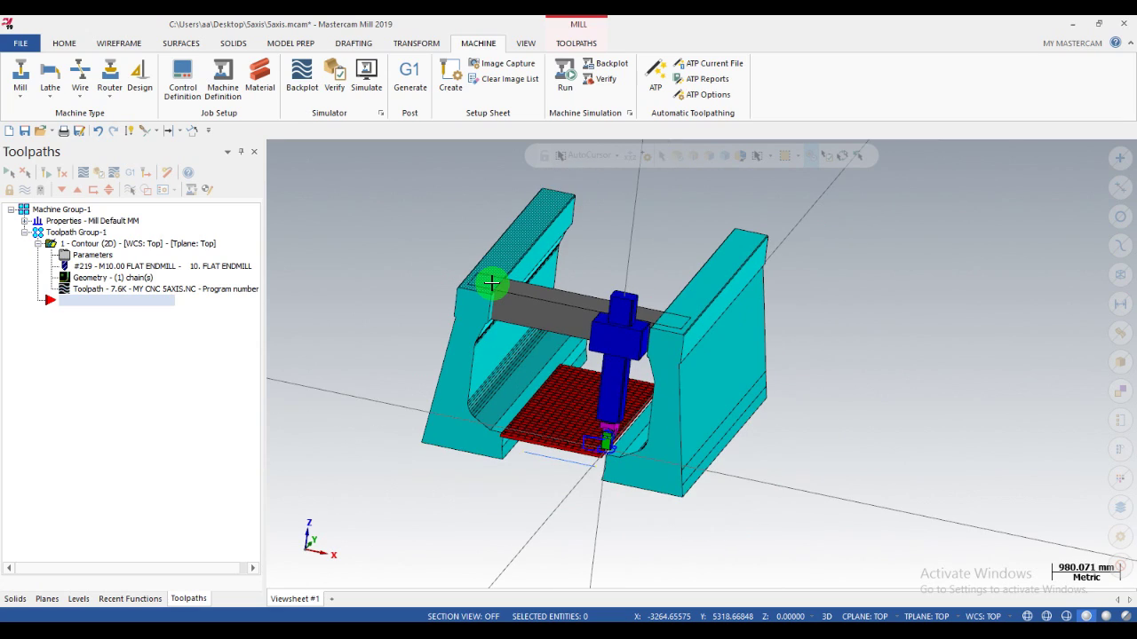
left_click(21, 43)
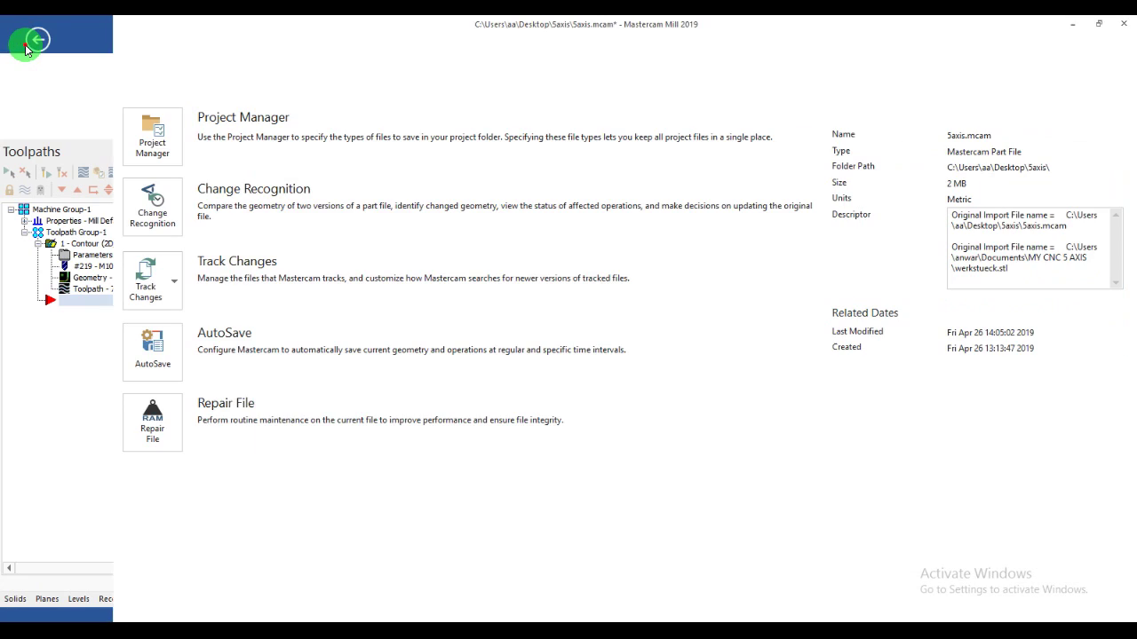
left_click(70, 260)
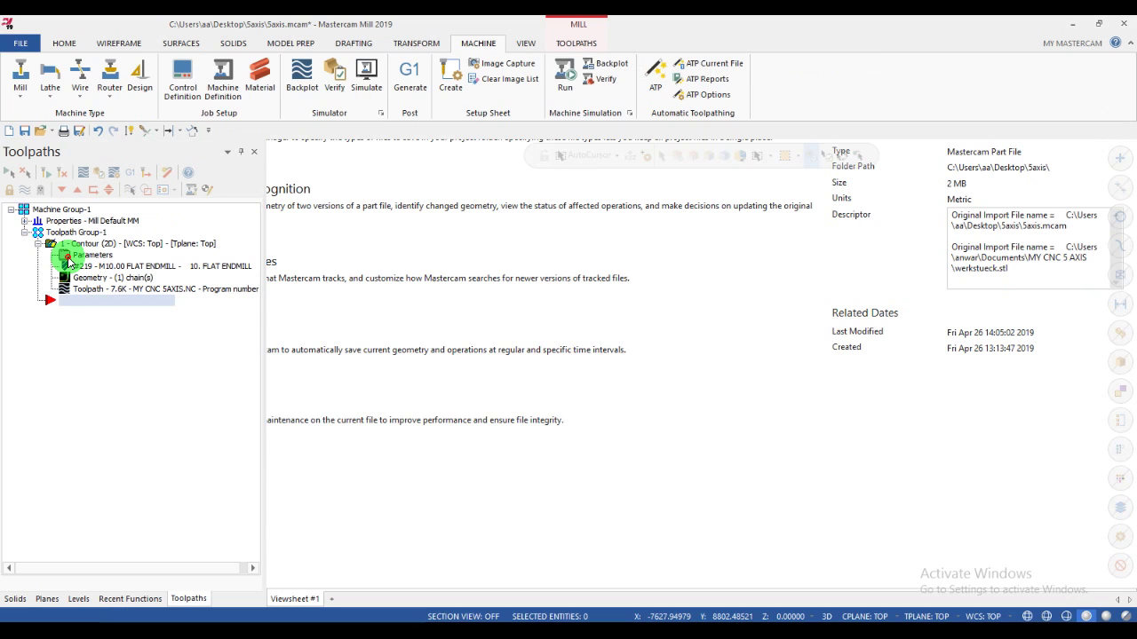
scroll(581, 328, "up", 2)
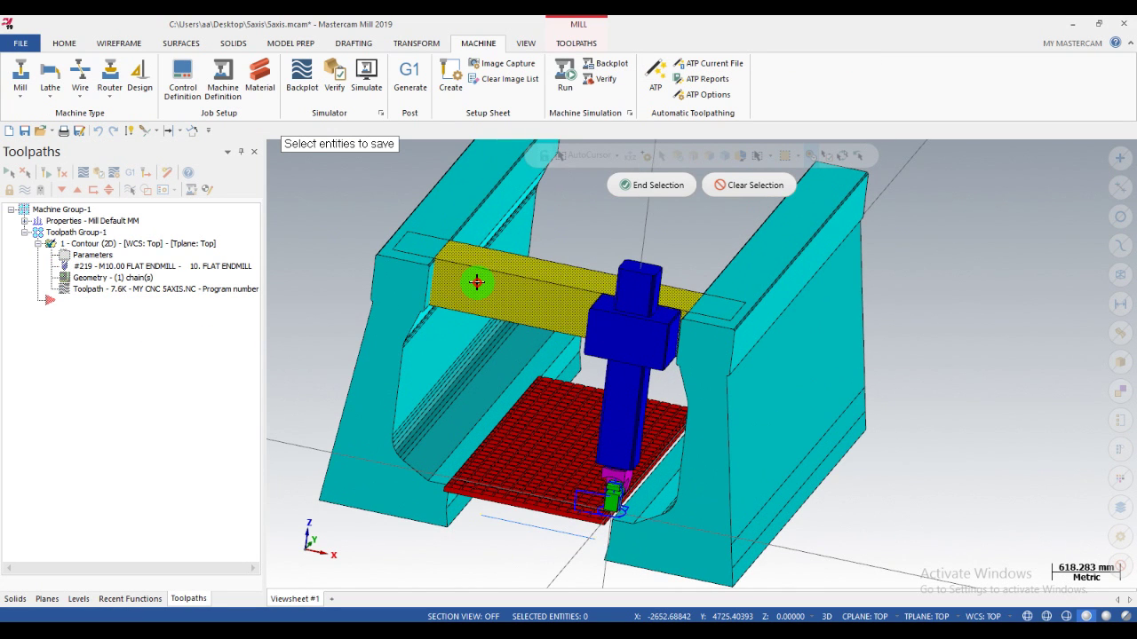
left_click(512, 290)
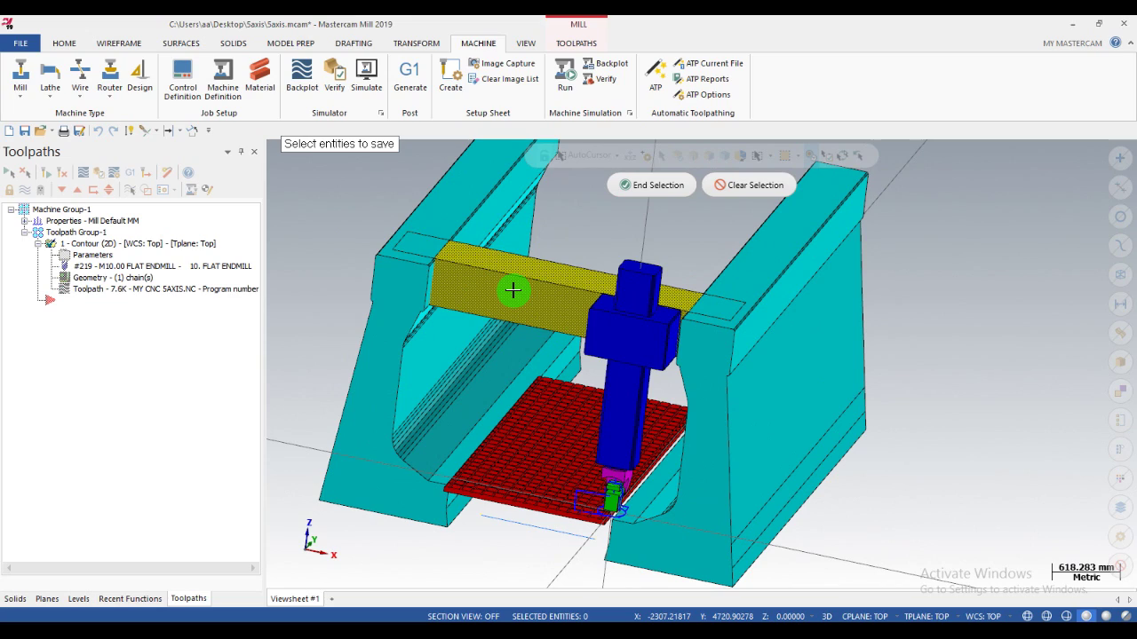
scroll(513, 290, "down", 1)
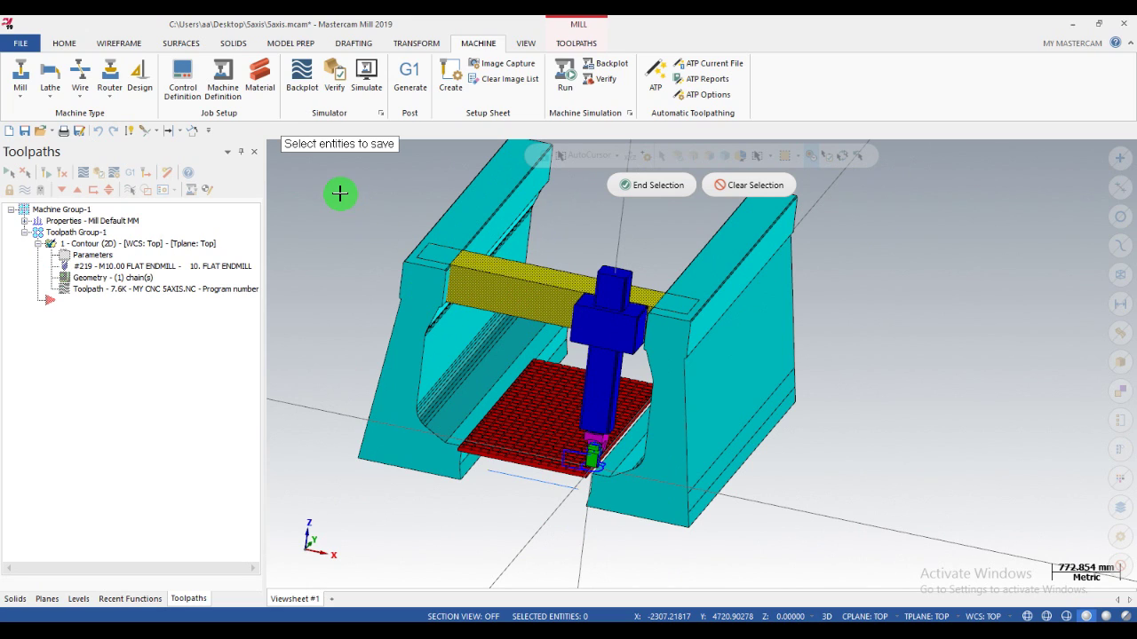
key("Return")
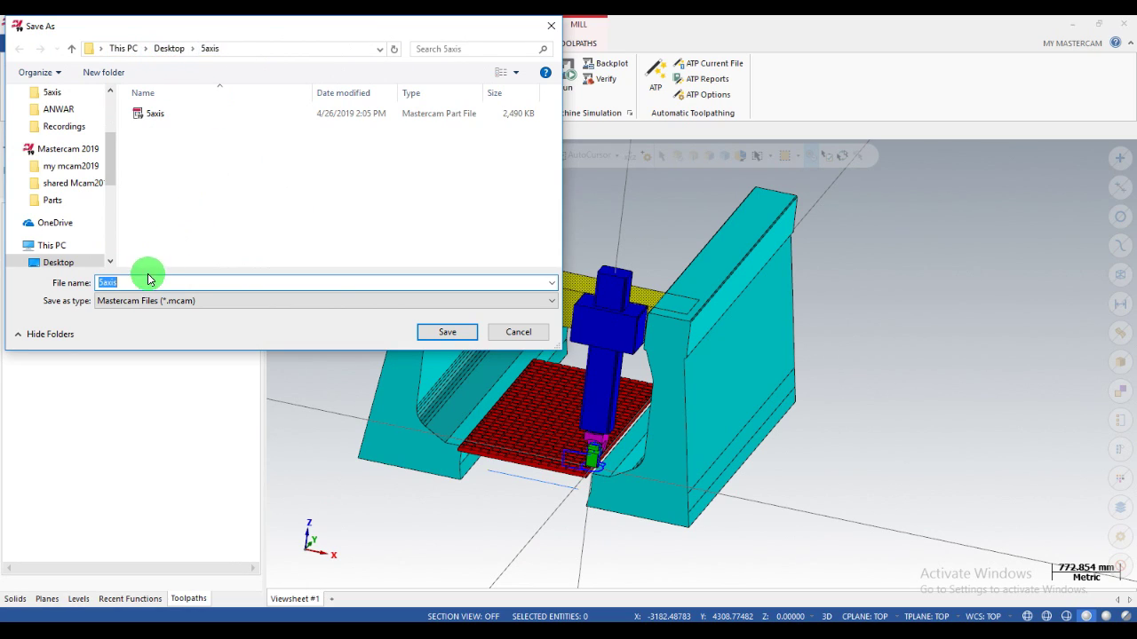
Save the grey crossbeam as yaxis in StereoLithography (*.stl) format in the 5axis folder, replacing the existing file
left_click_drag(133, 282, 55, 282)
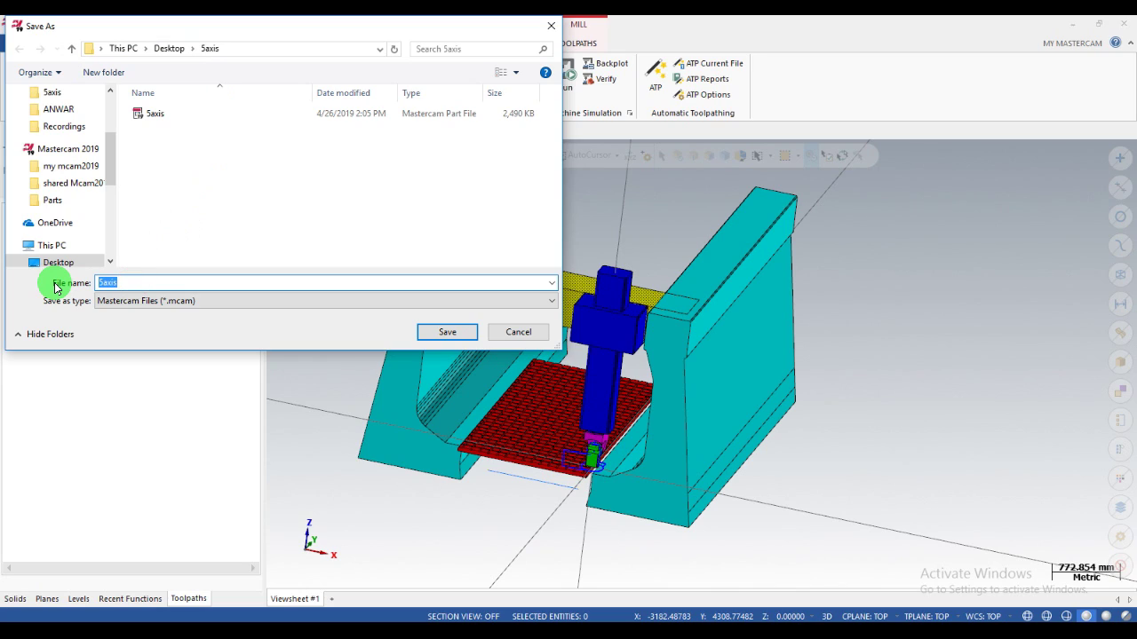
type("y")
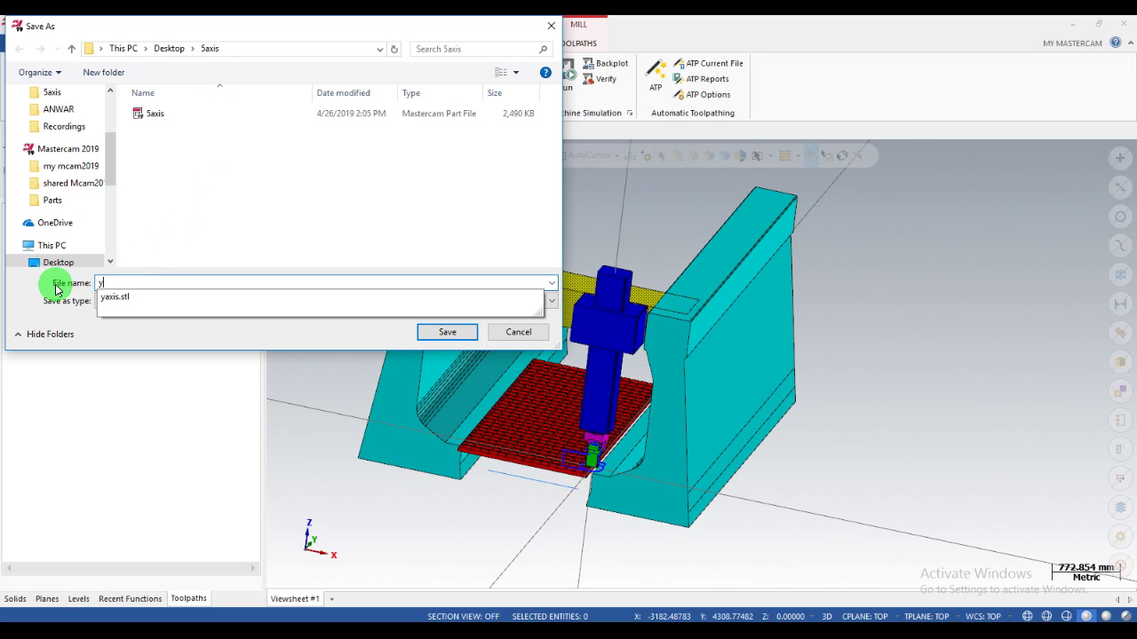
left_click(115, 299)
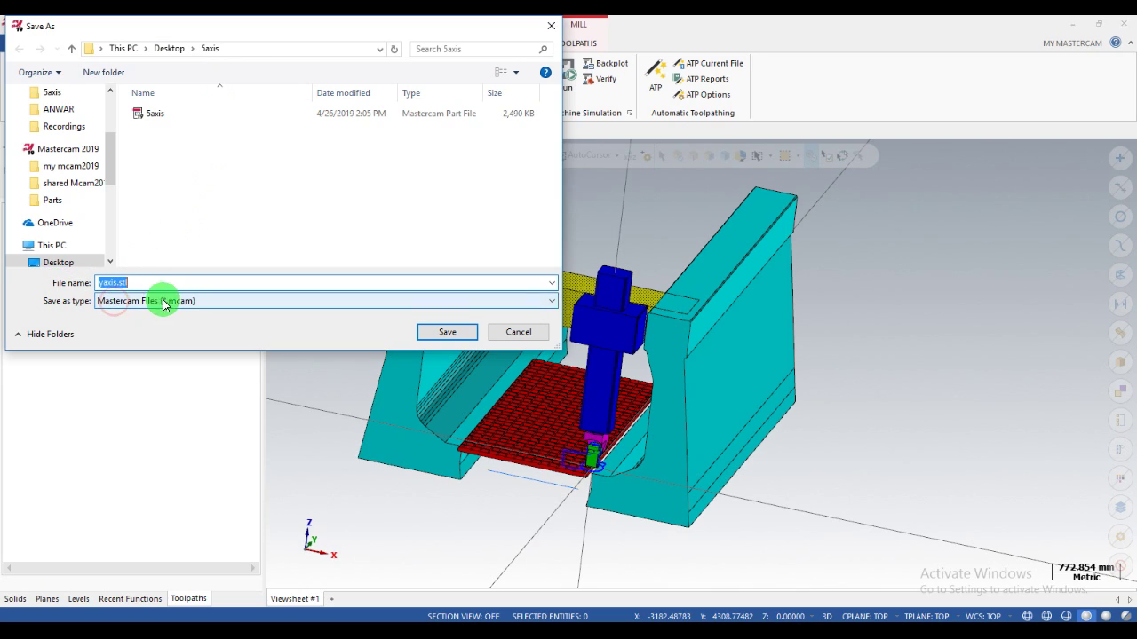
left_click(161, 302)
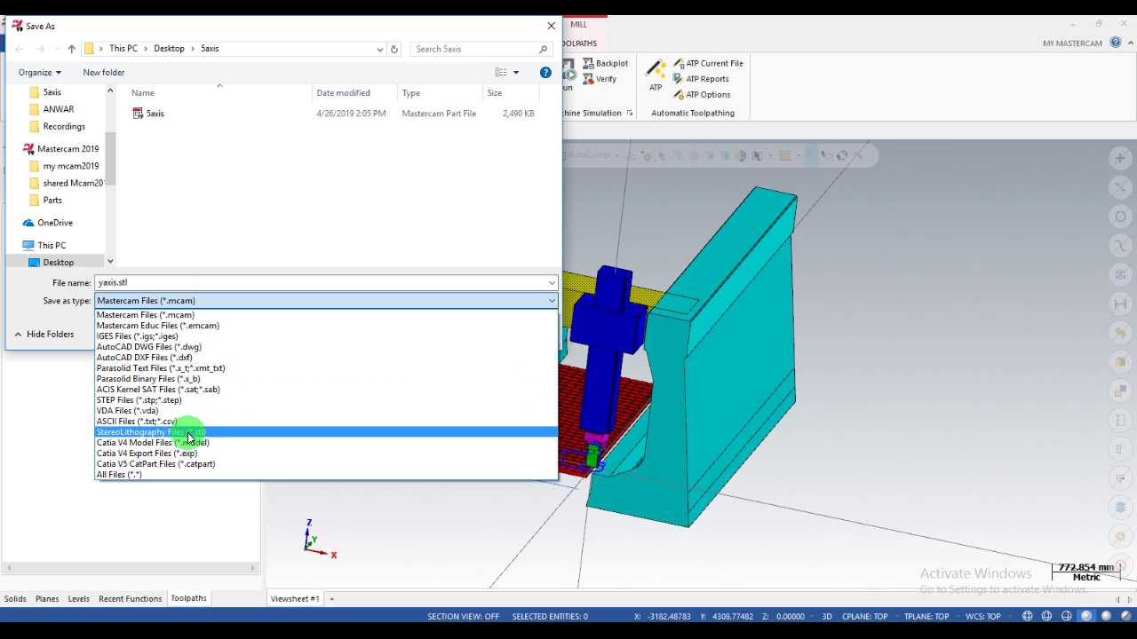
left_click(188, 438)
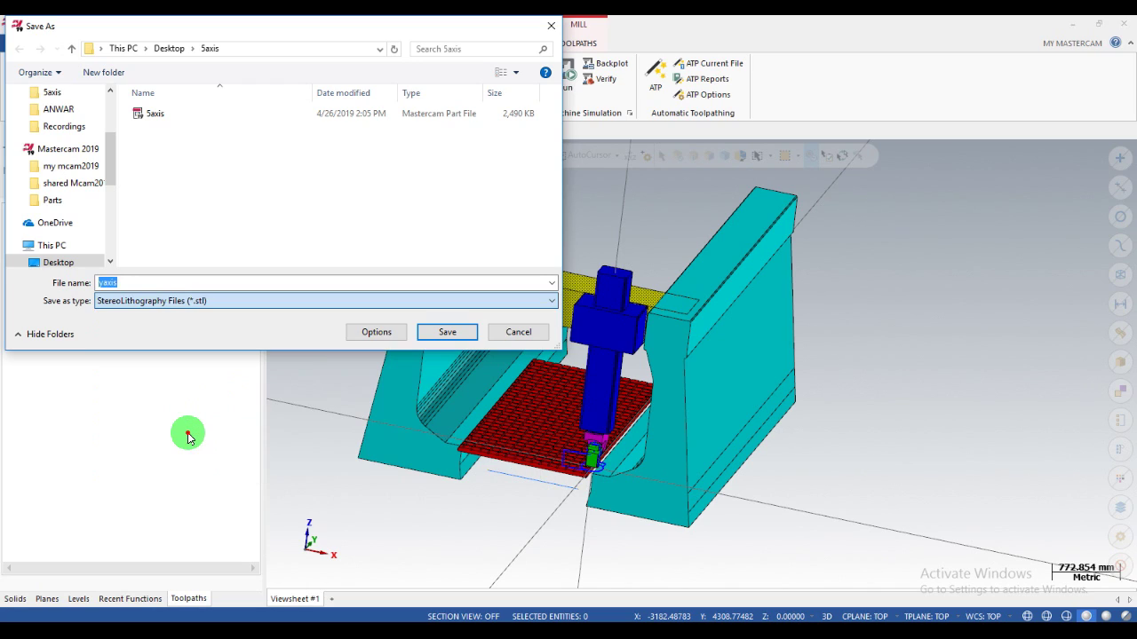
left_click(440, 333)
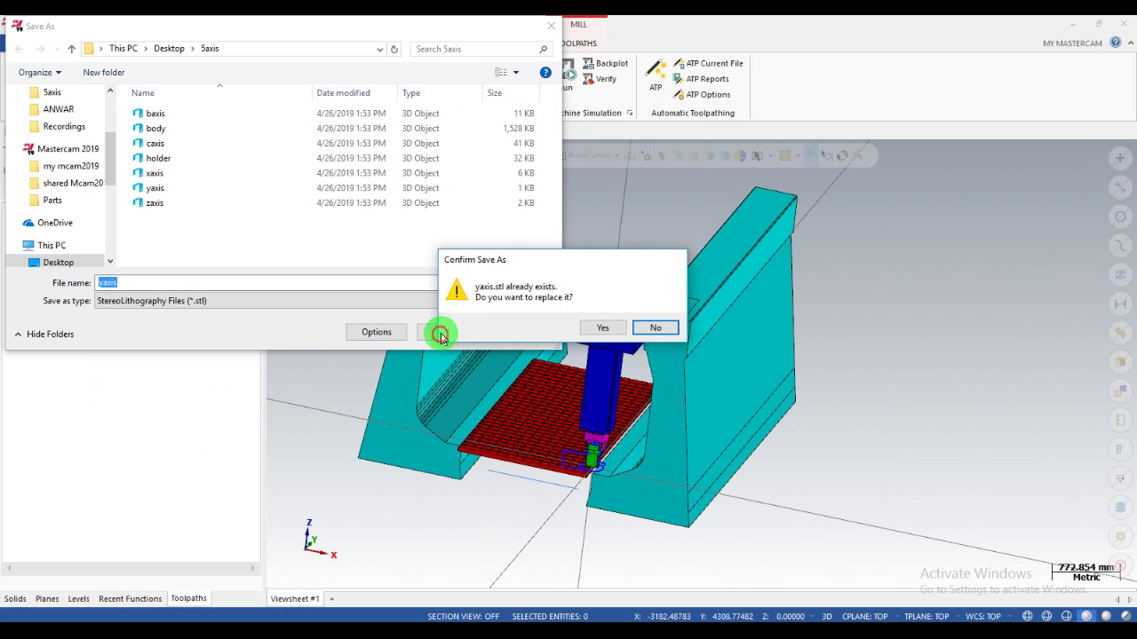
left_click(604, 330)
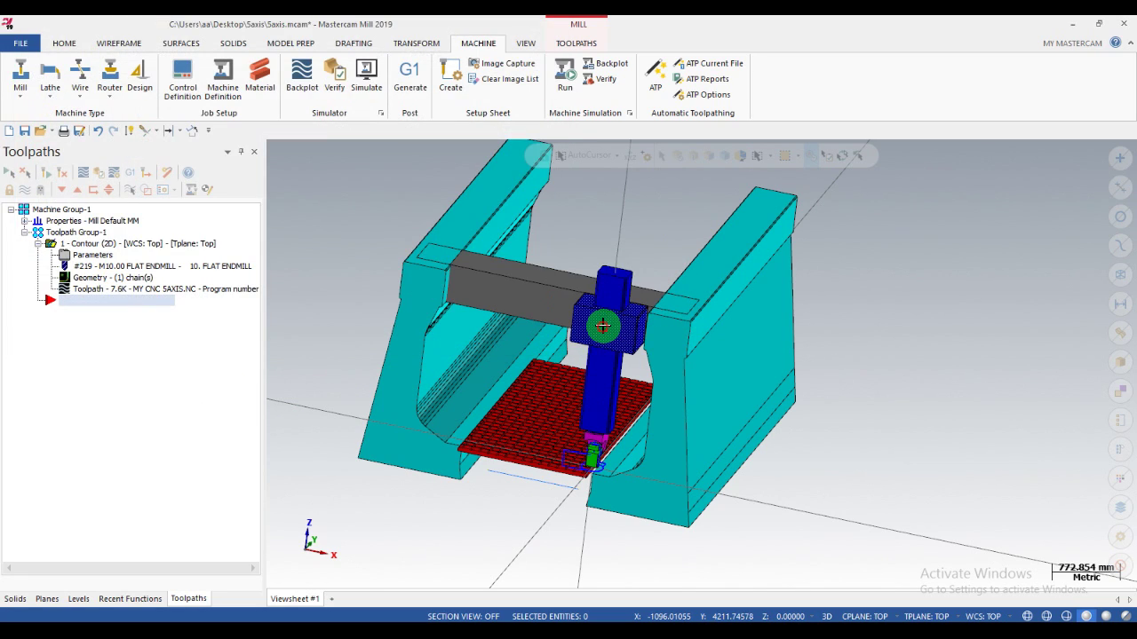
Select the blue carriage block on the crossbeam and start saving only that entity
scroll(399, 406, "down", 2)
scroll(428, 384, "up", 2)
scroll(426, 358, "down", 2)
scroll(456, 337, "up", 1)
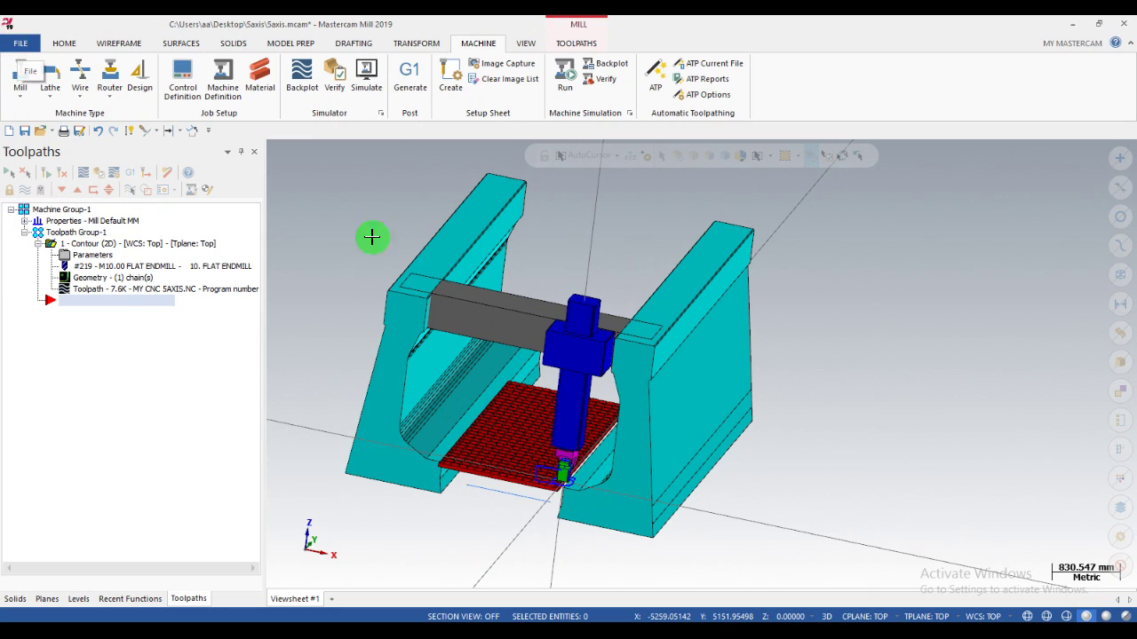
scroll(593, 373, "up", 3)
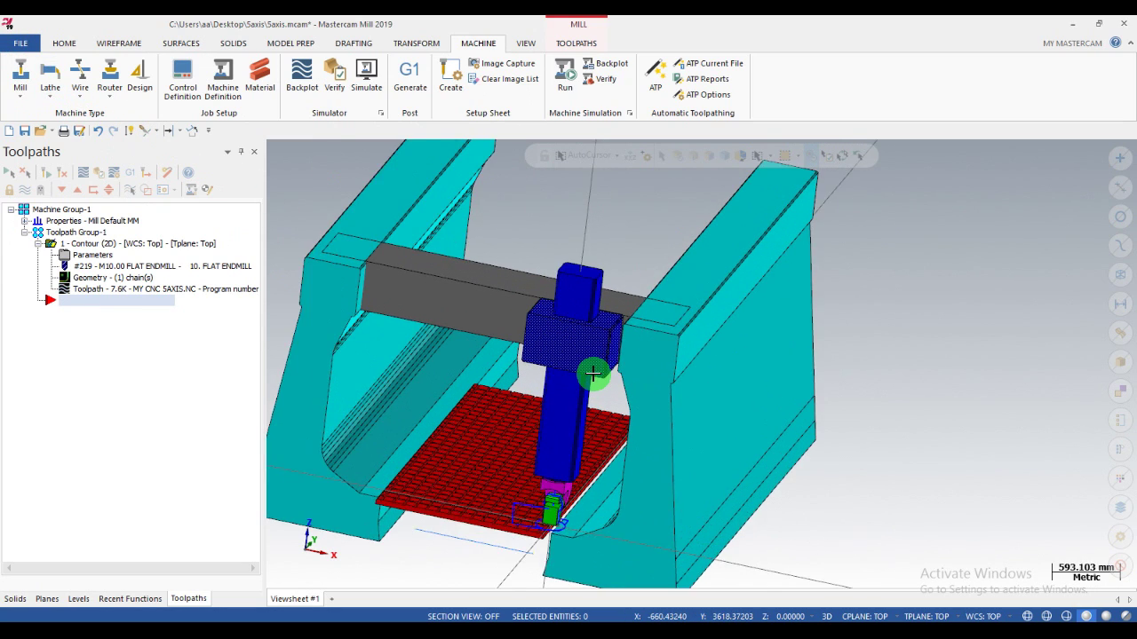
left_click(584, 347)
scroll(583, 346, "down", 3)
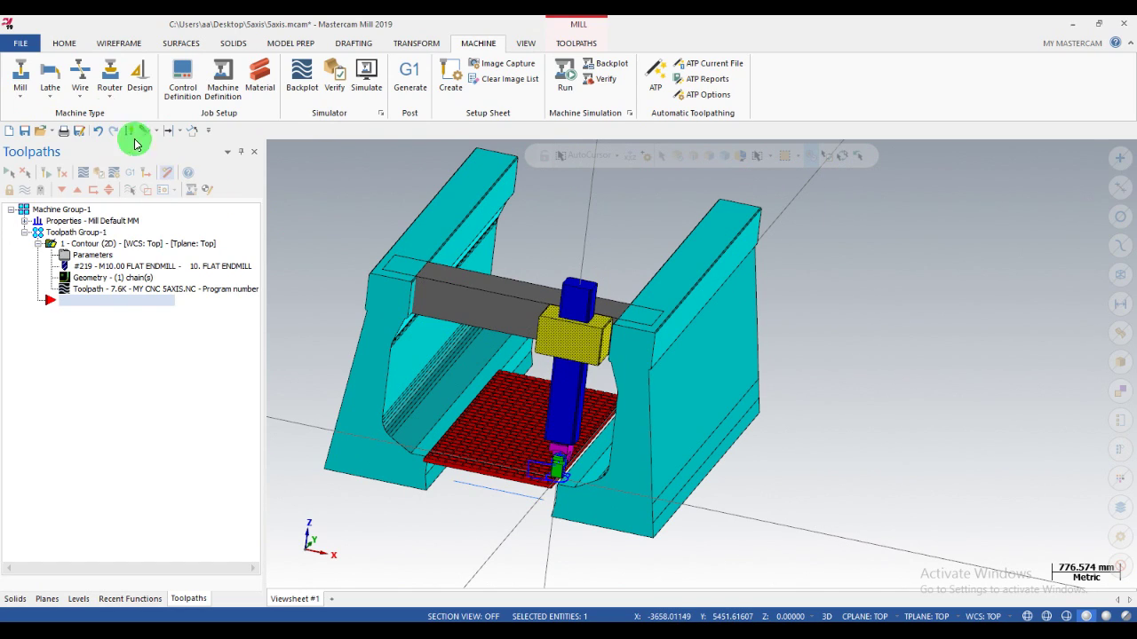
left_click(20, 44)
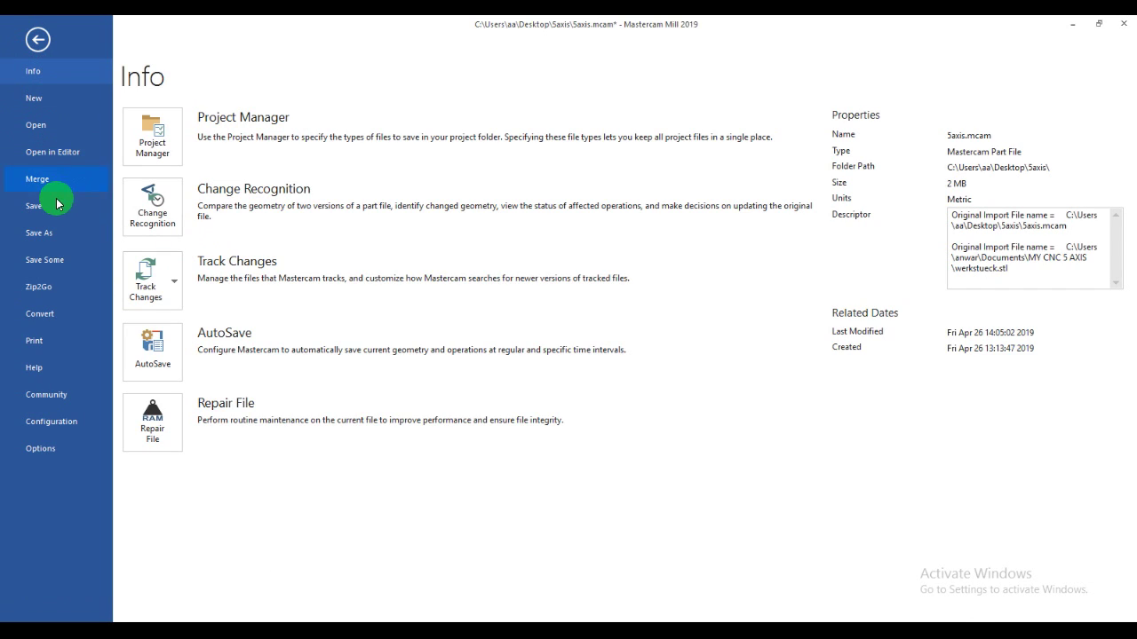
left_click(75, 260)
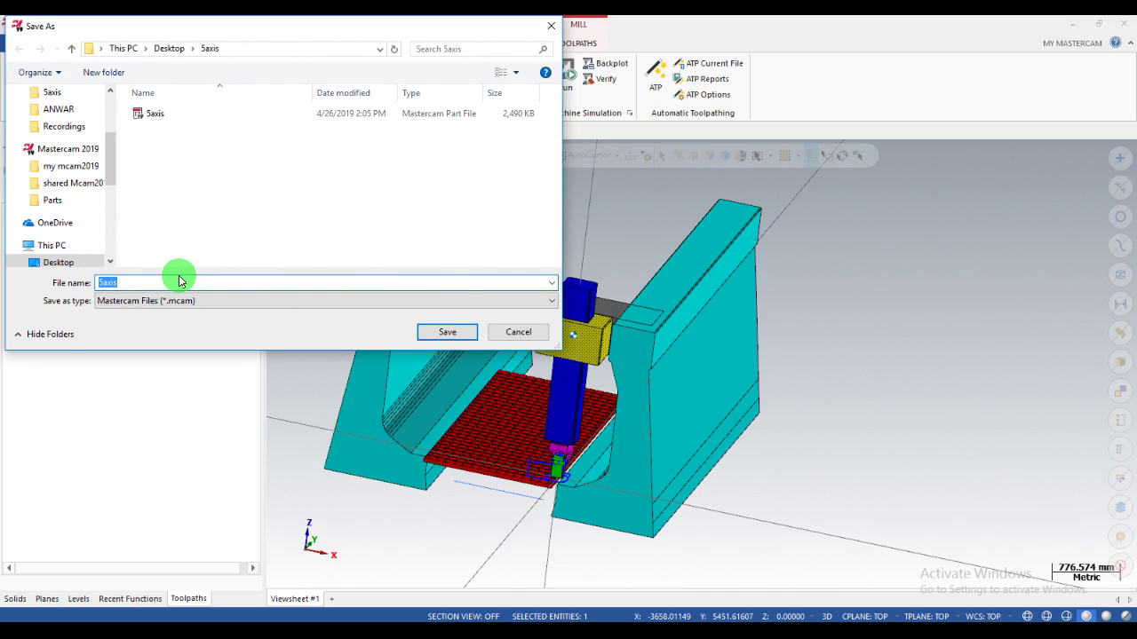
Save the carriage block as xaxis in StereoLithography (*.stl) format, replacing the existing file
type("x")
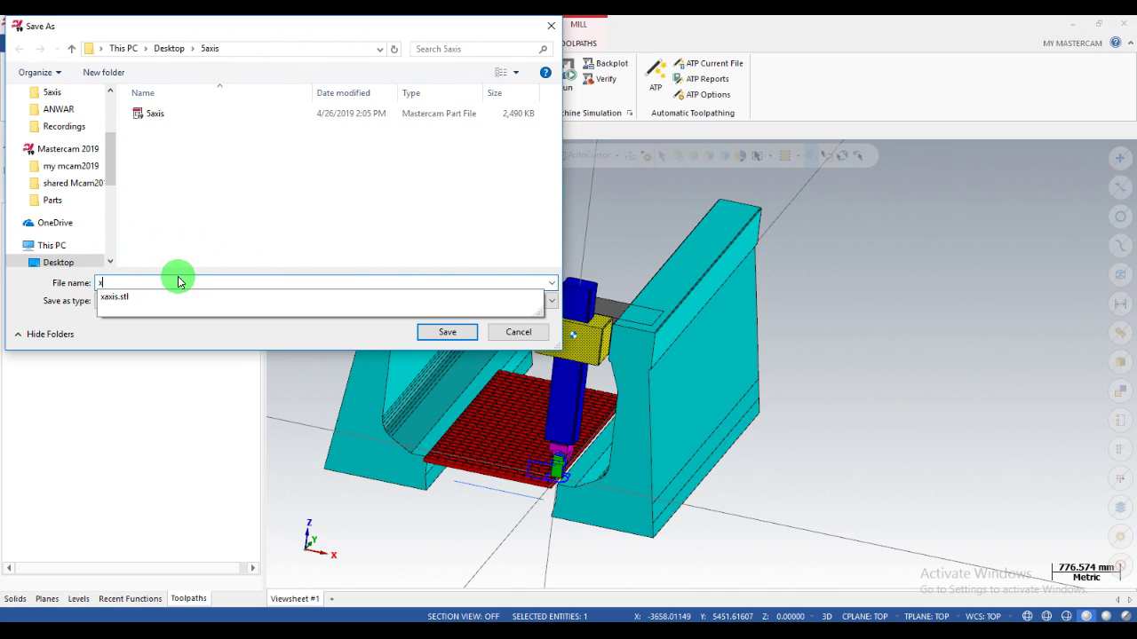
left_click(174, 297)
left_click(413, 305)
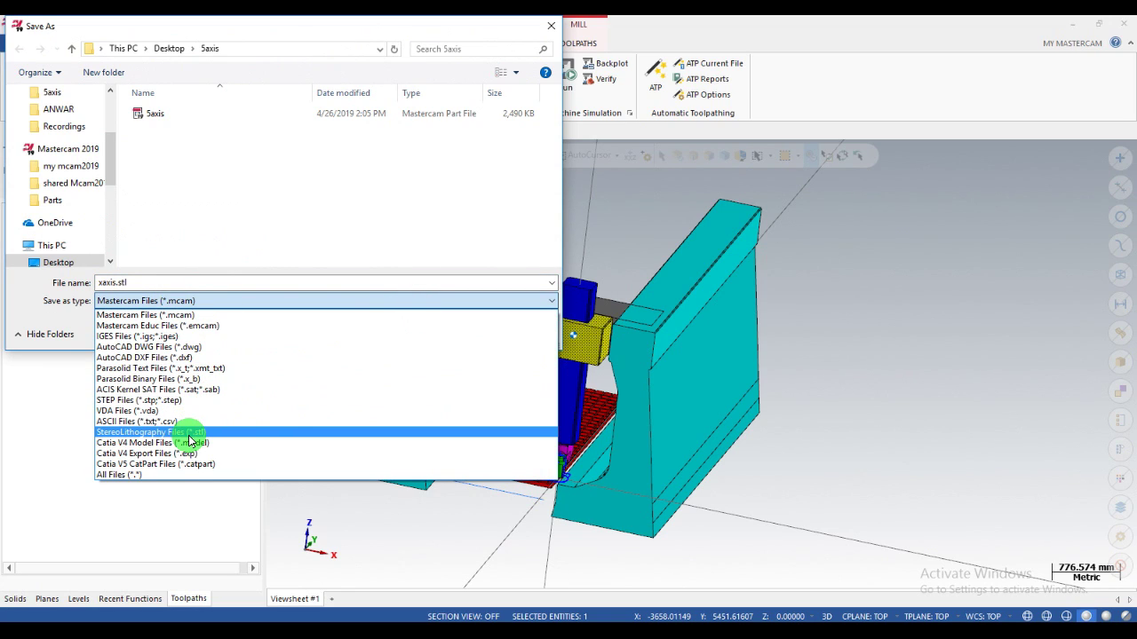
left_click(188, 434)
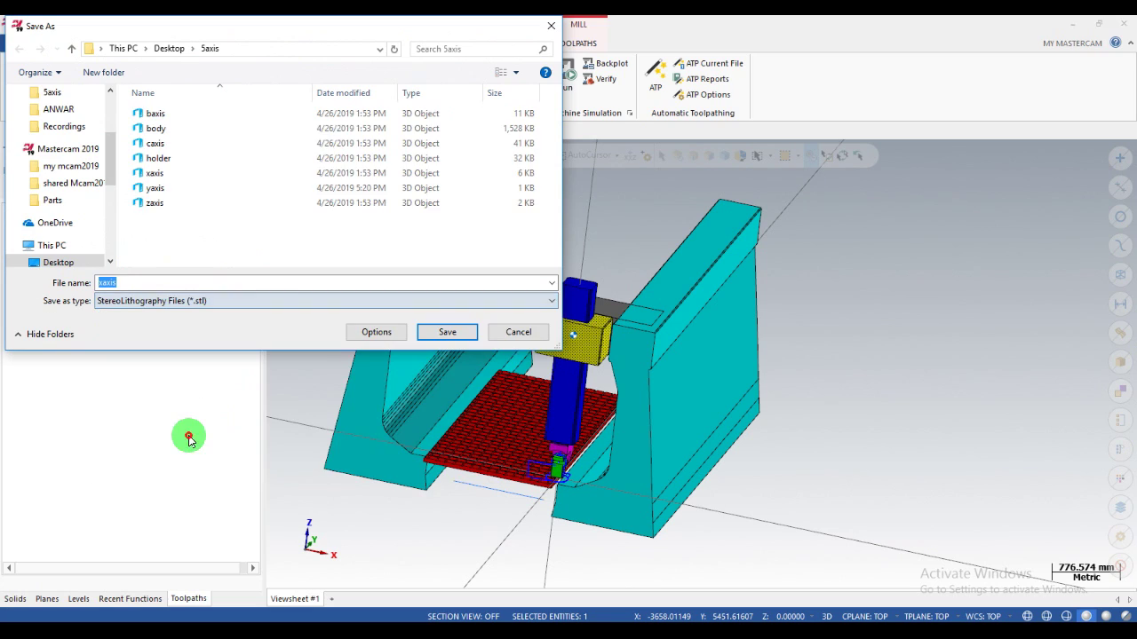
left_click(446, 333)
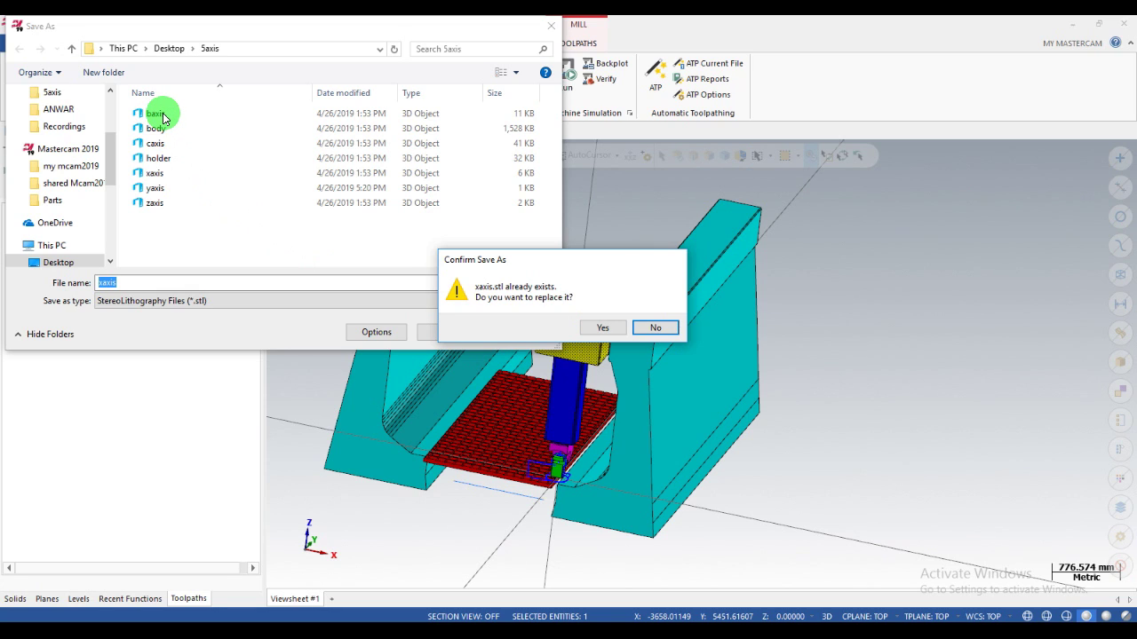
left_click(602, 330)
Clear the selection of the carriage block on the crossbeam
middle_click_drag(456, 411, 476, 436)
scroll(464, 433, "down", 1)
scroll(459, 406, "down", 1)
scroll(649, 256, "up", 1)
right_click(667, 239)
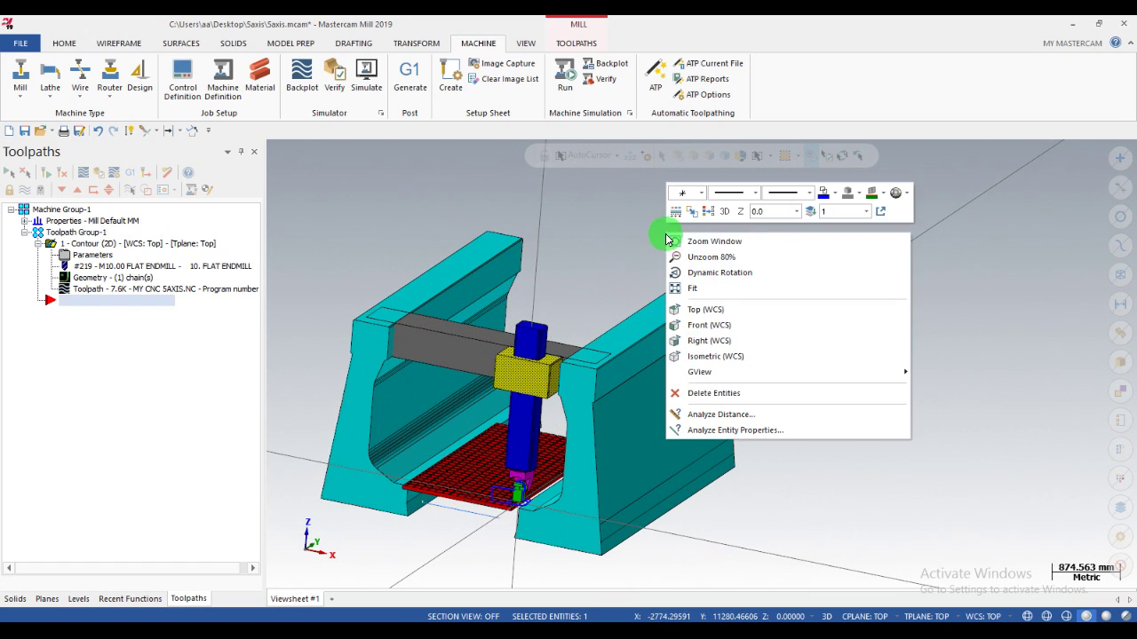
left_click(706, 213)
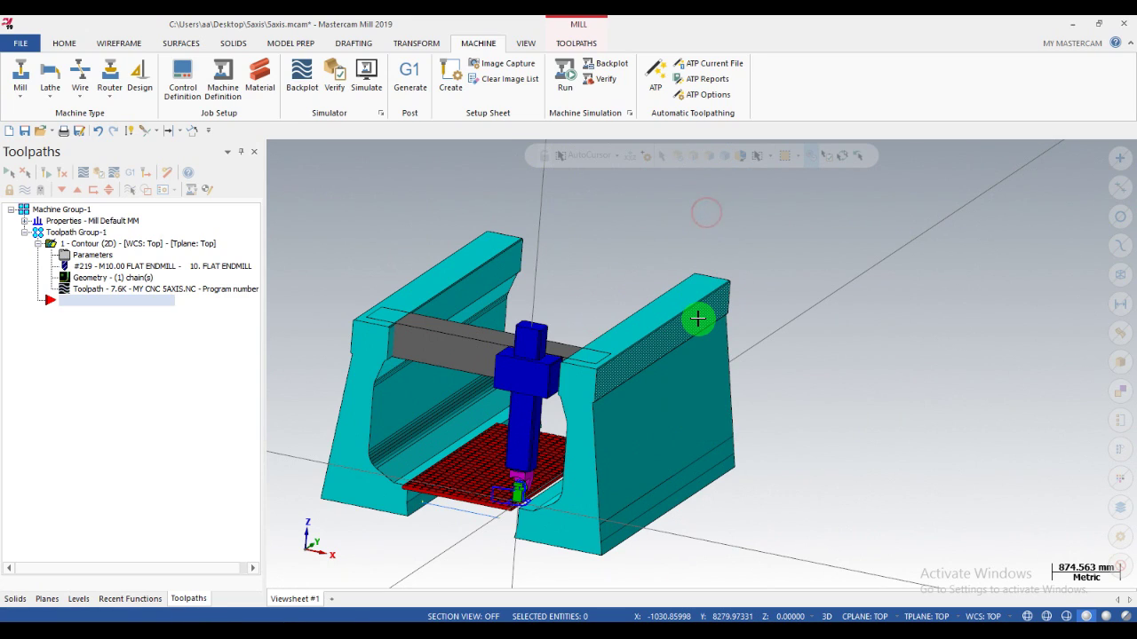
scroll(697, 318, "up", 1)
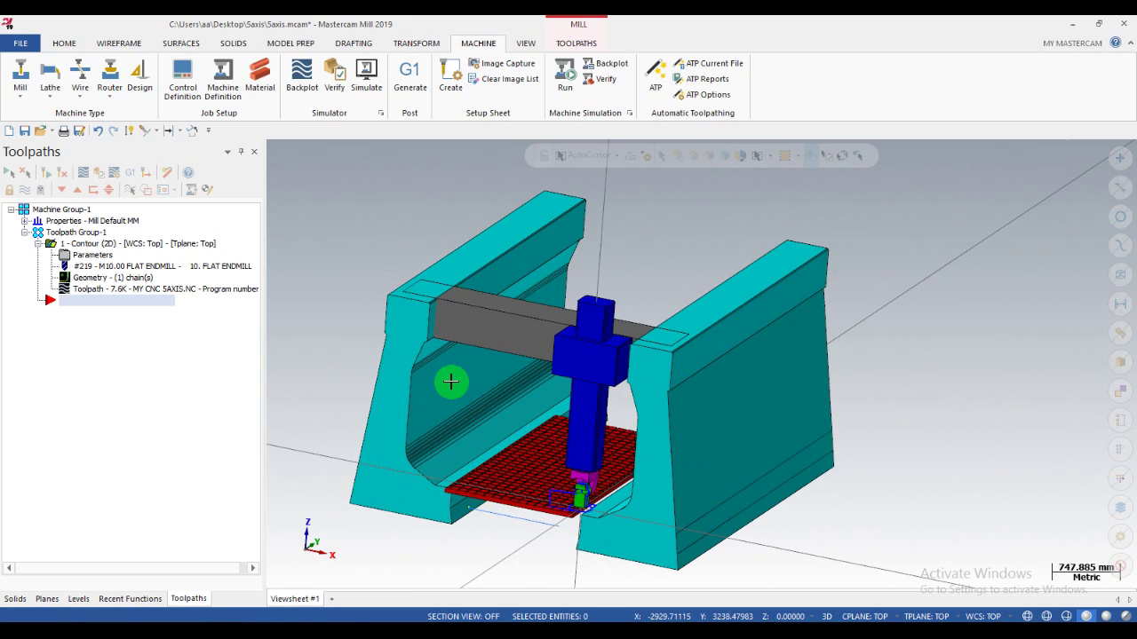
Open the machine simulation settings, choose the machine A2_5XKOMO_VMCHHCB and launch the simulation
left_click(629, 117)
left_click(715, 359)
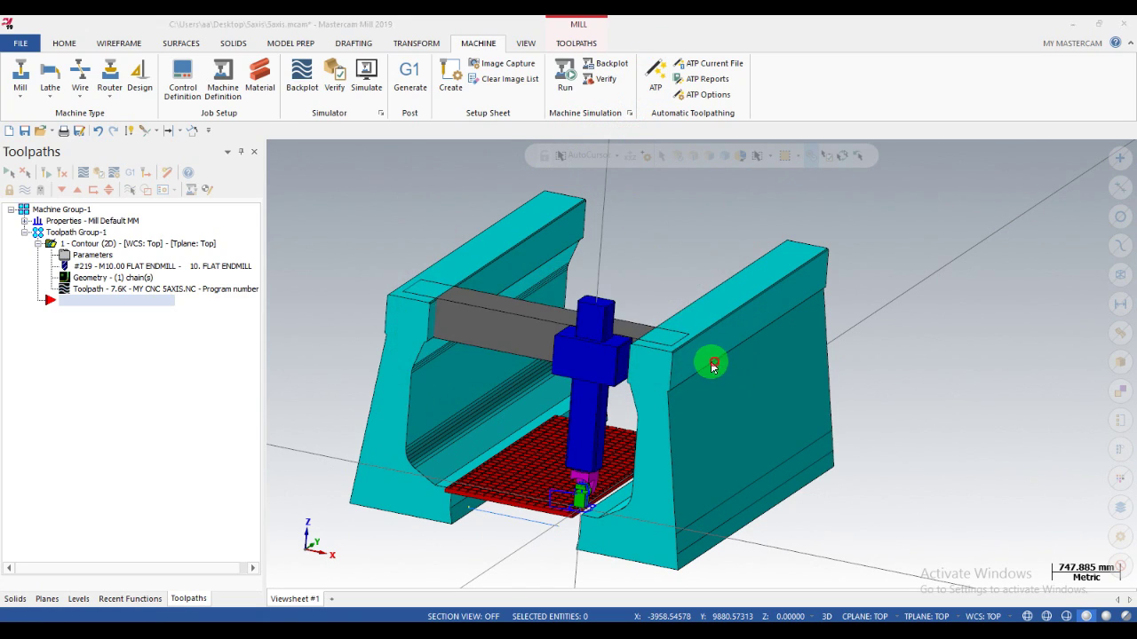
left_click(690, 364)
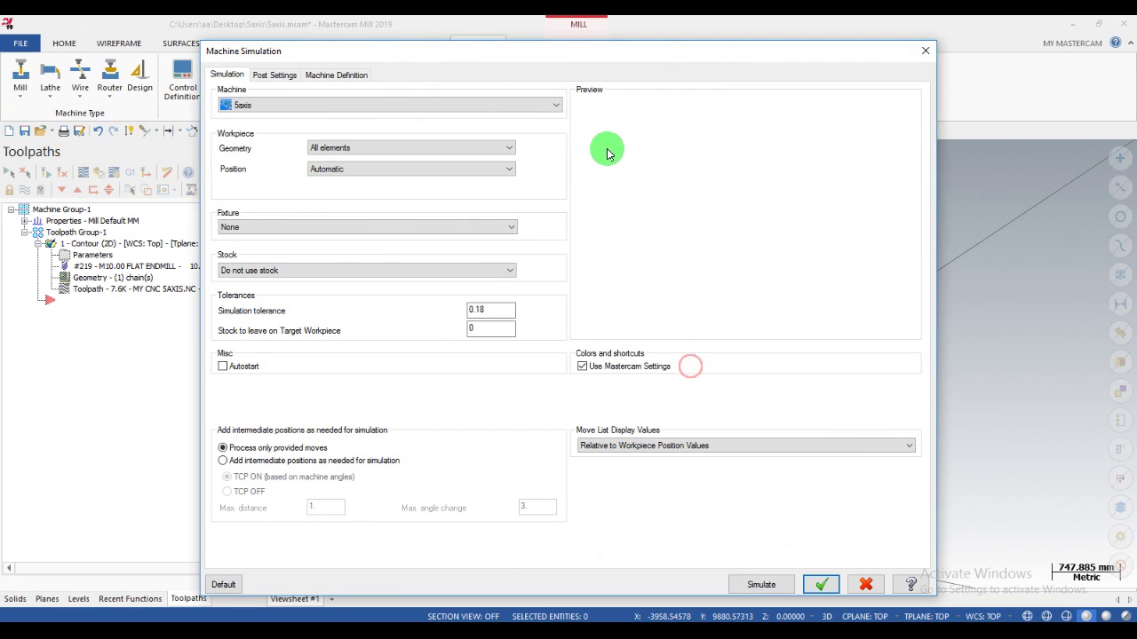
left_click(555, 107)
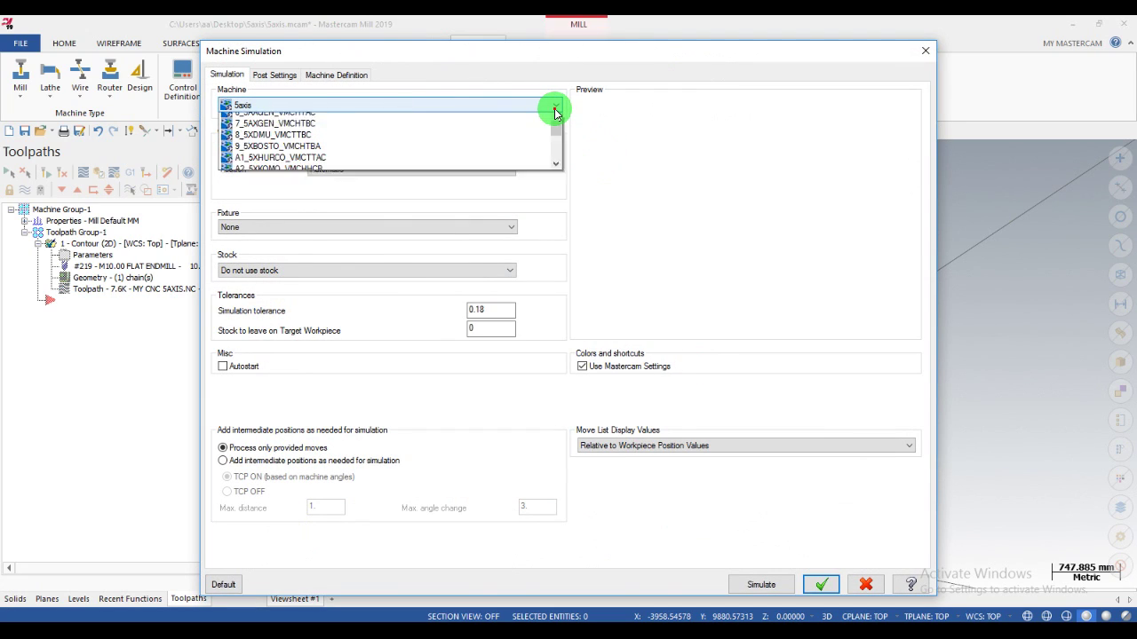
scroll(529, 122, "down", 3)
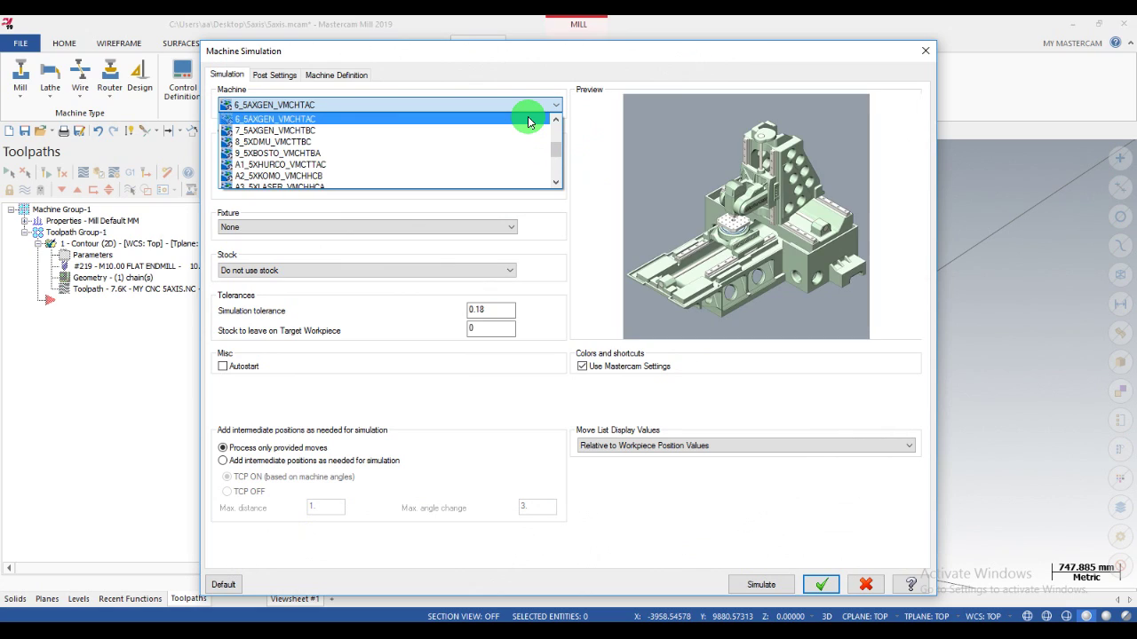
scroll(528, 122, "down", 3)
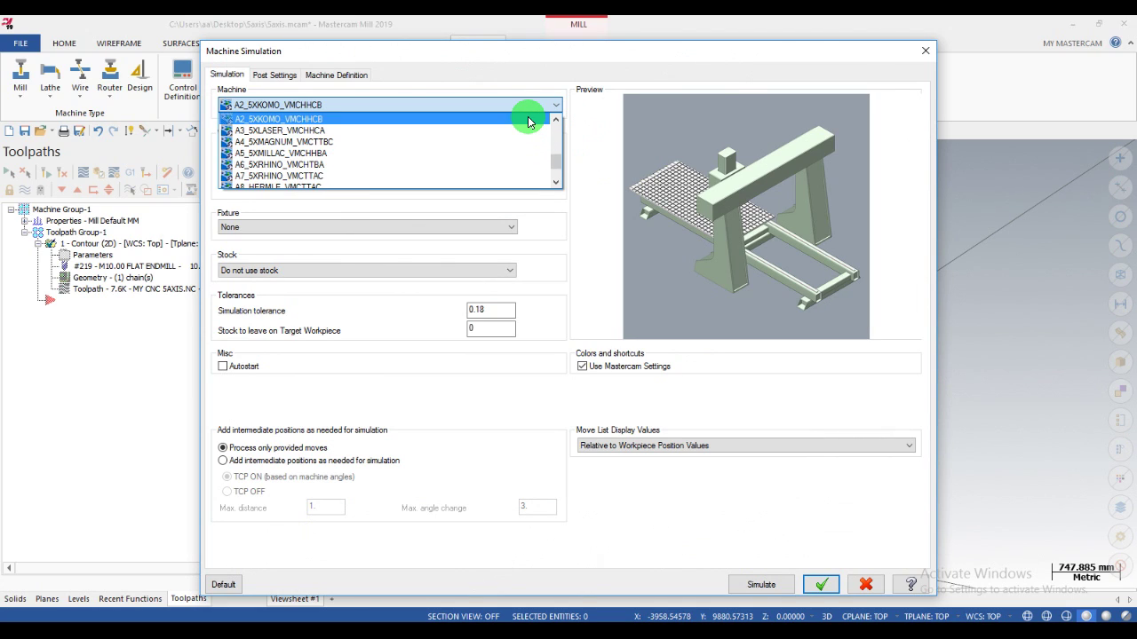
left_click(775, 586)
left_click(761, 584)
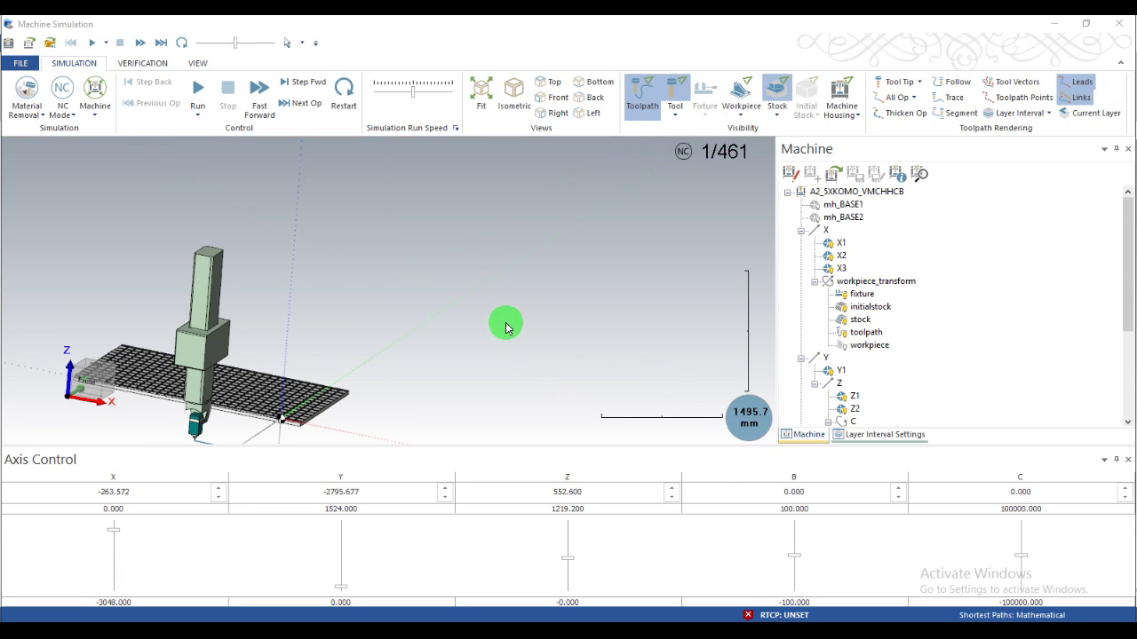
Show the machine housing and try out the gantry motion by moving Y to about 796.6 and Z to about 207.8
left_click(855, 115)
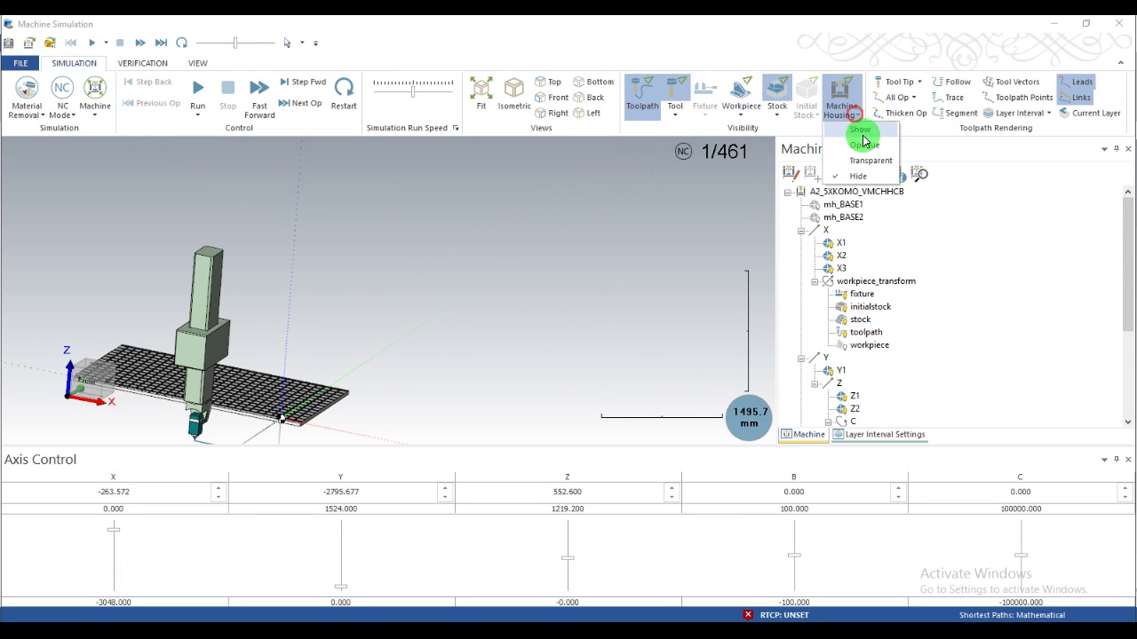
left_click(863, 139)
scroll(571, 266, "down", 3)
left_click_drag(512, 287, 675, 373)
left_click_drag(571, 556, 577, 581)
left_click_drag(340, 588, 353, 561)
scroll(418, 306, "up", 5)
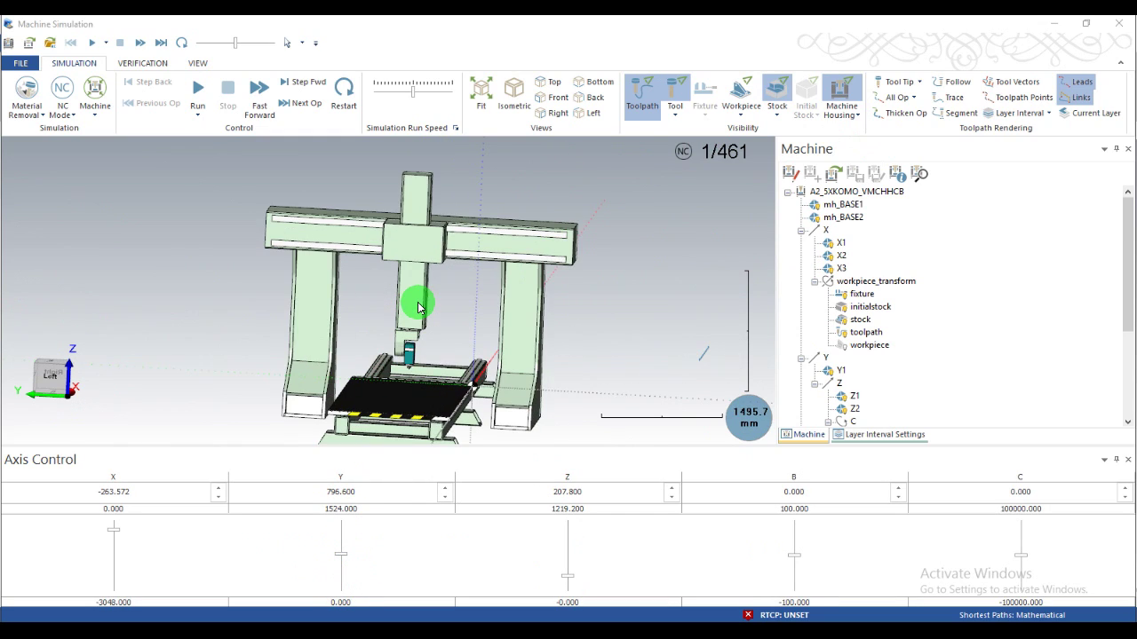
Enable machine editing, create a new machine and name it 5axis
left_click(790, 173)
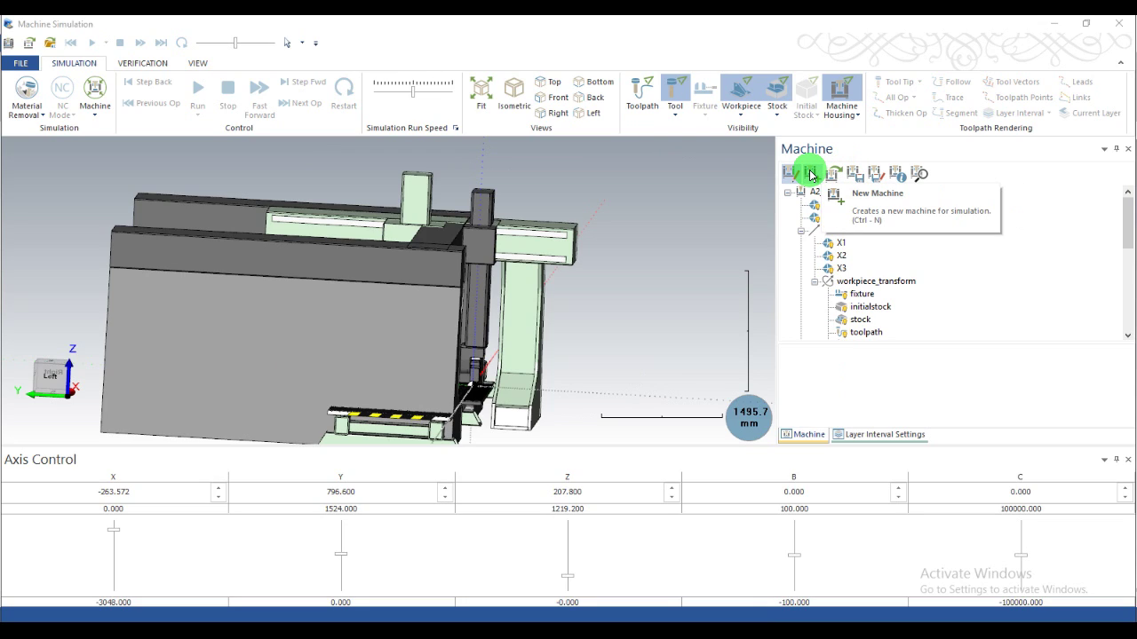
left_click(811, 175)
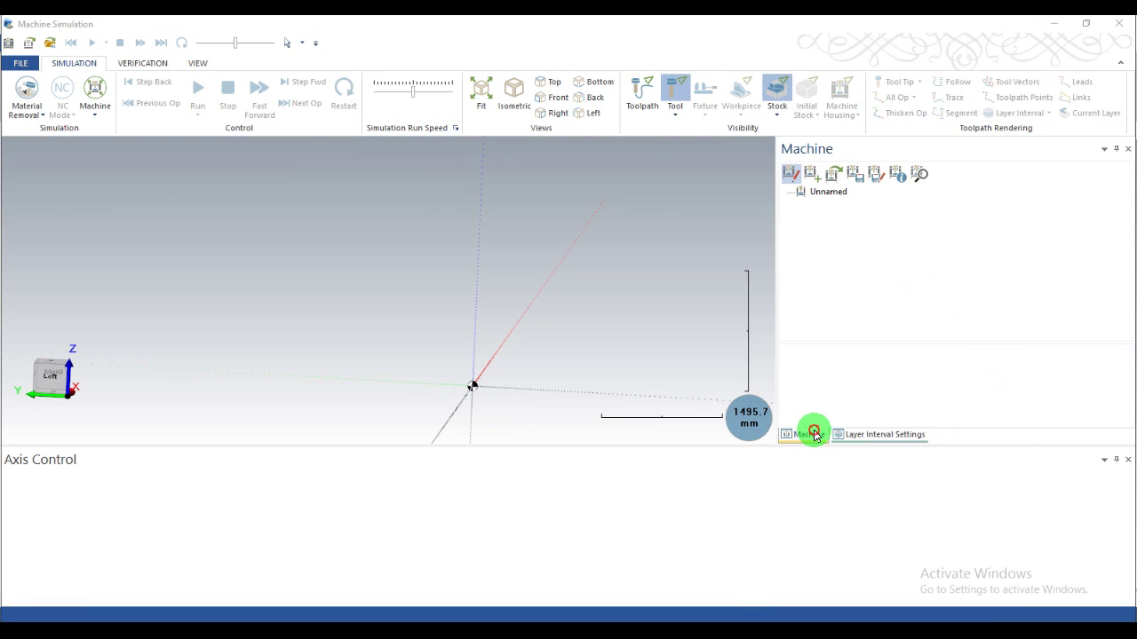
left_click(816, 197)
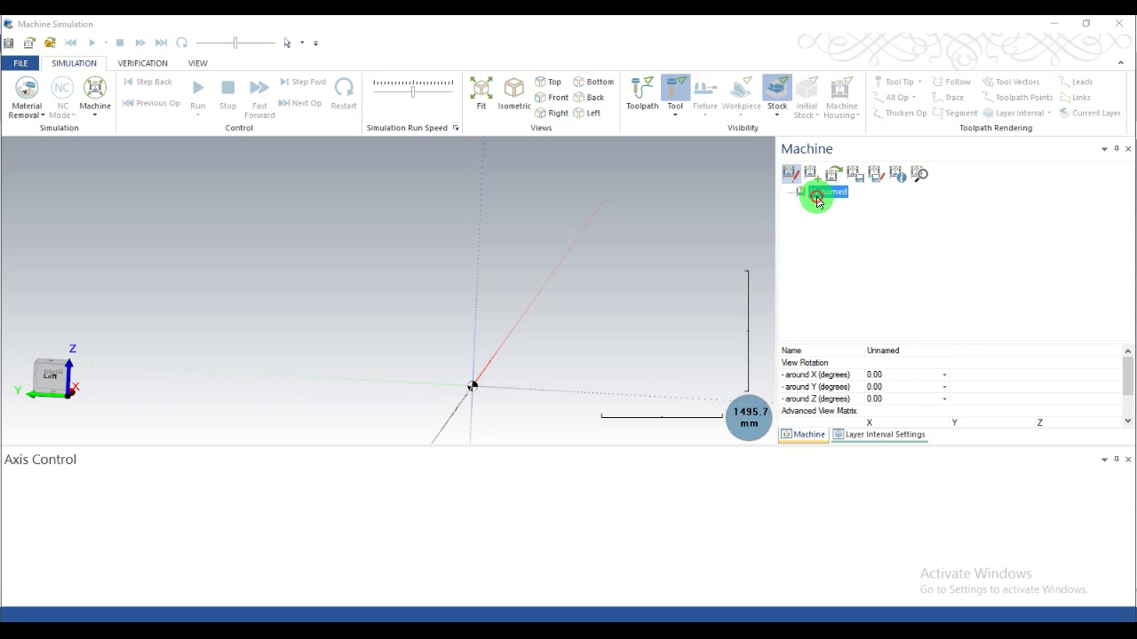
left_click(906, 352)
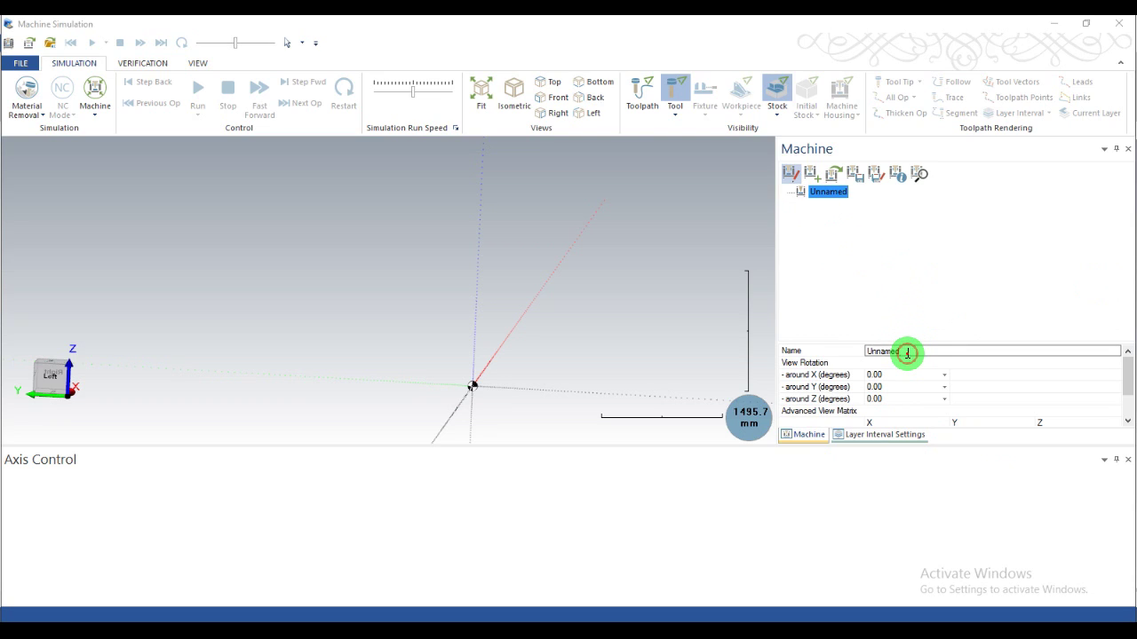
left_click_drag(907, 353, 826, 357)
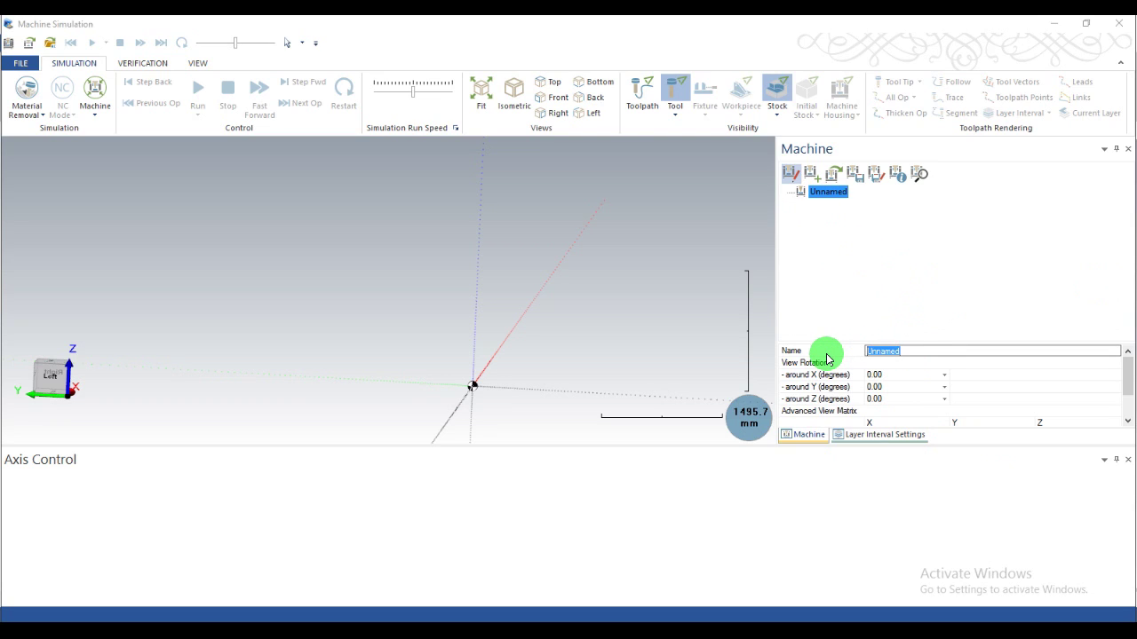
type("5a")
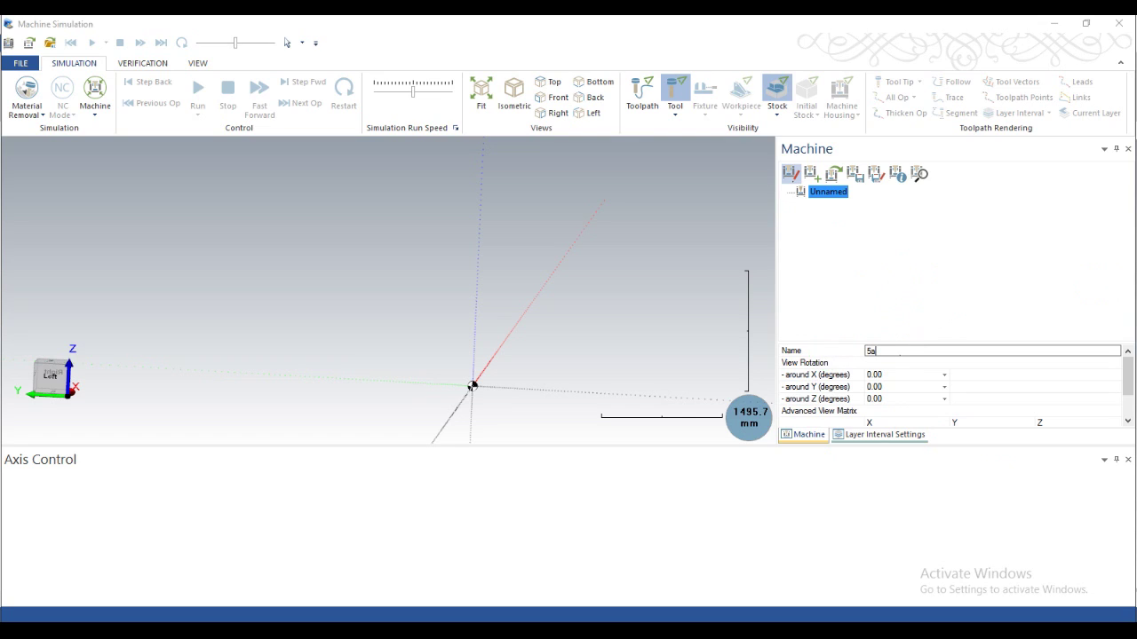
type("xis")
left_click(898, 263)
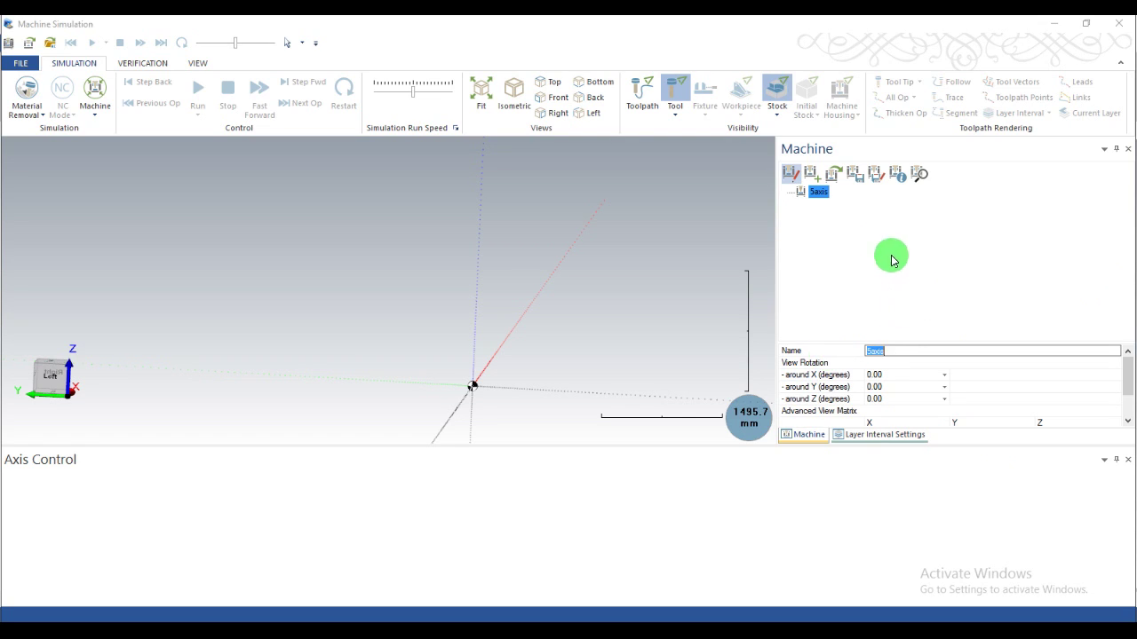
Add a translational Y axis directly under the 5axis machine
left_click(817, 194)
right_click(817, 198)
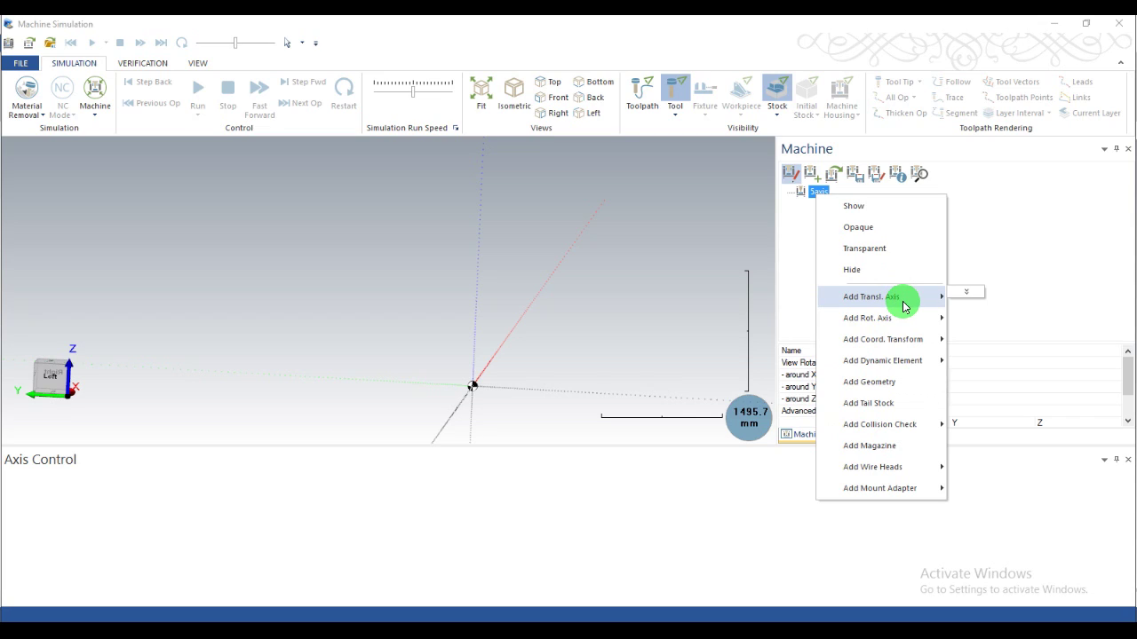
mouse_move(952, 297)
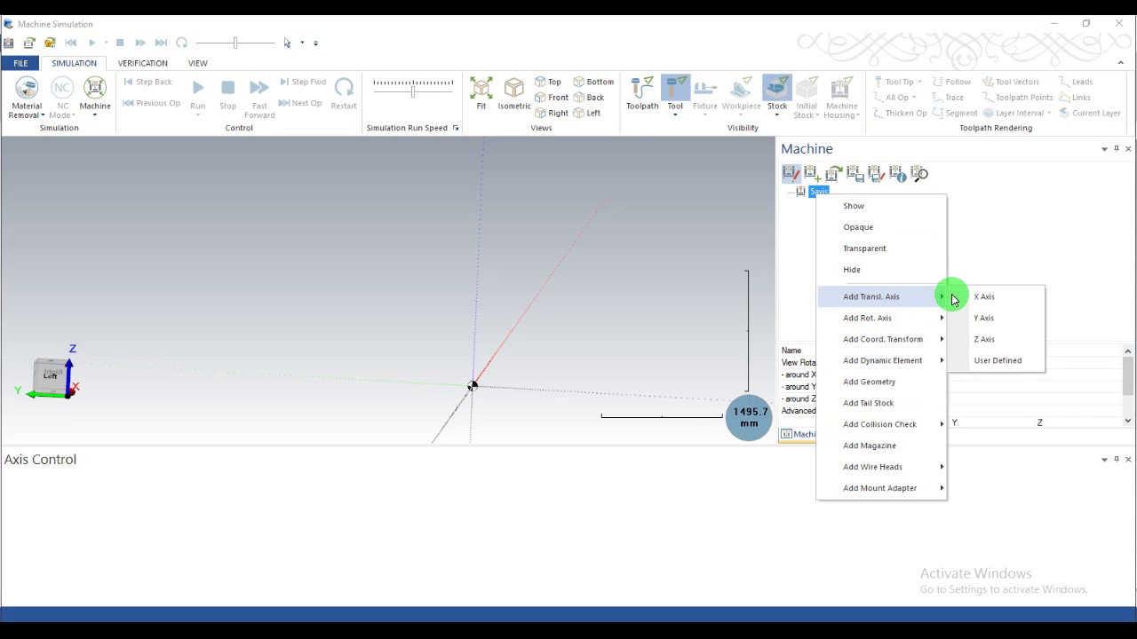
left_click(999, 319)
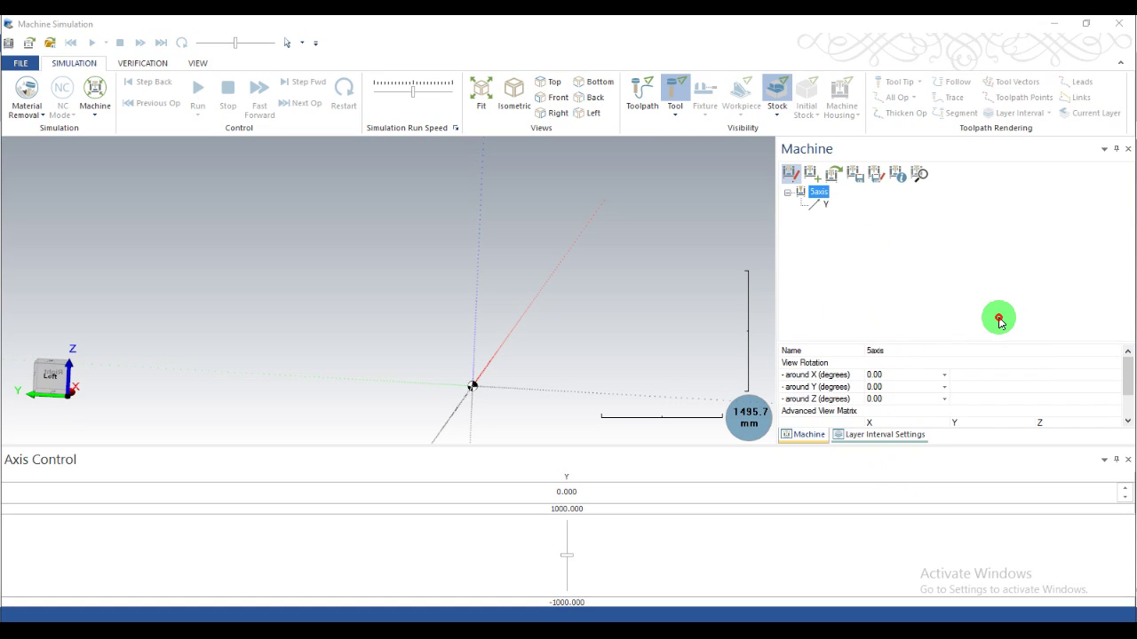
Add a translational X axis beneath the Y axis in the machine tree
left_click(826, 207)
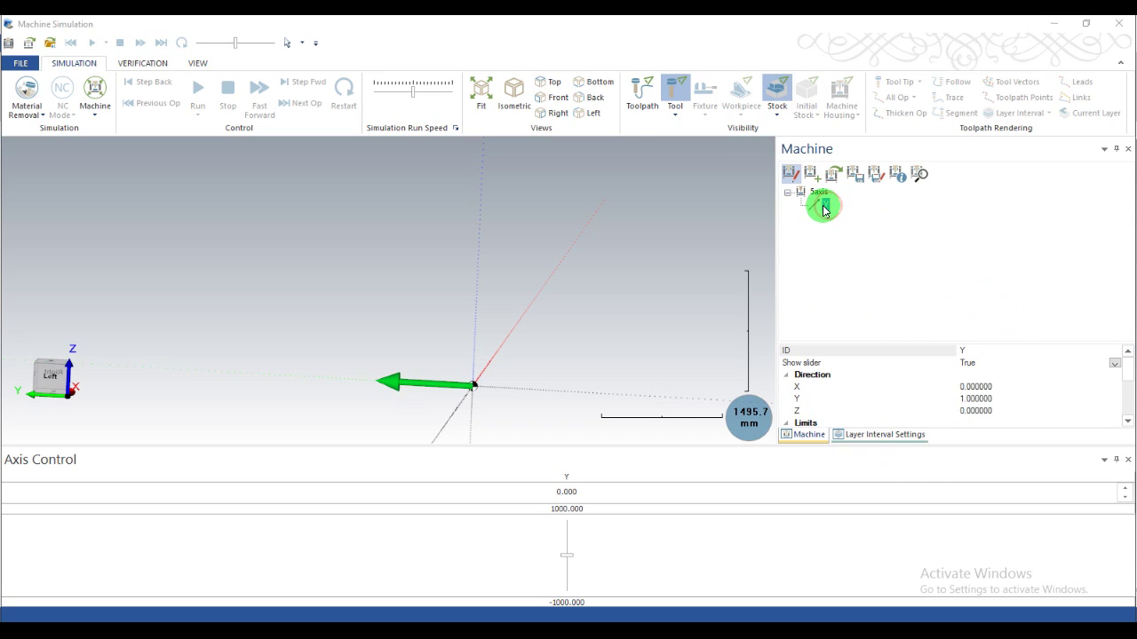
right_click(823, 210)
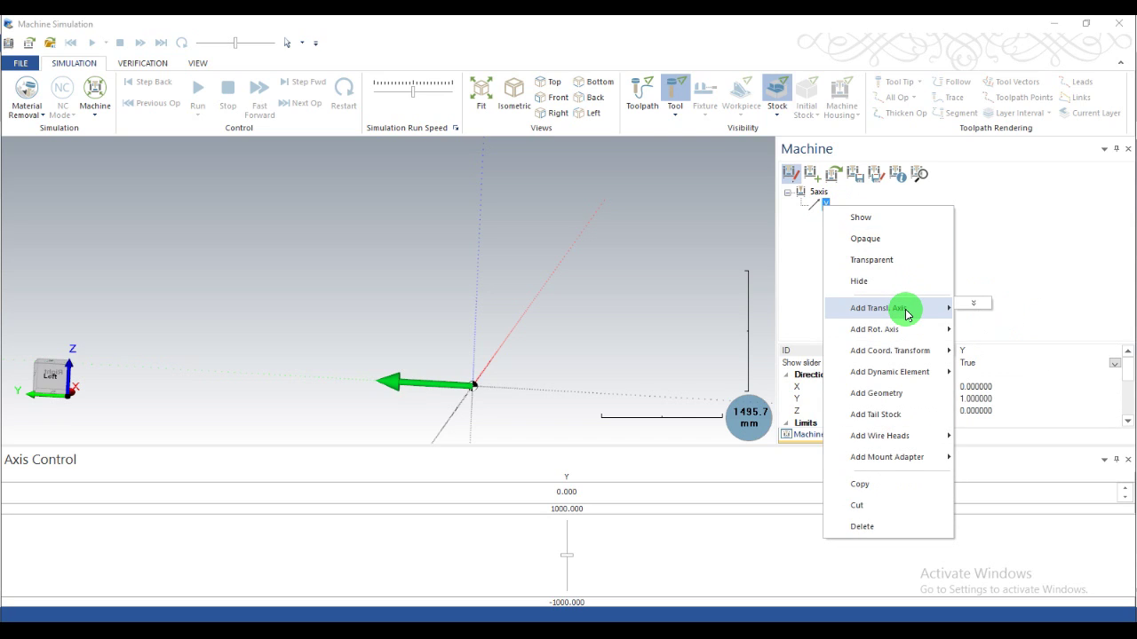
mouse_move(981, 307)
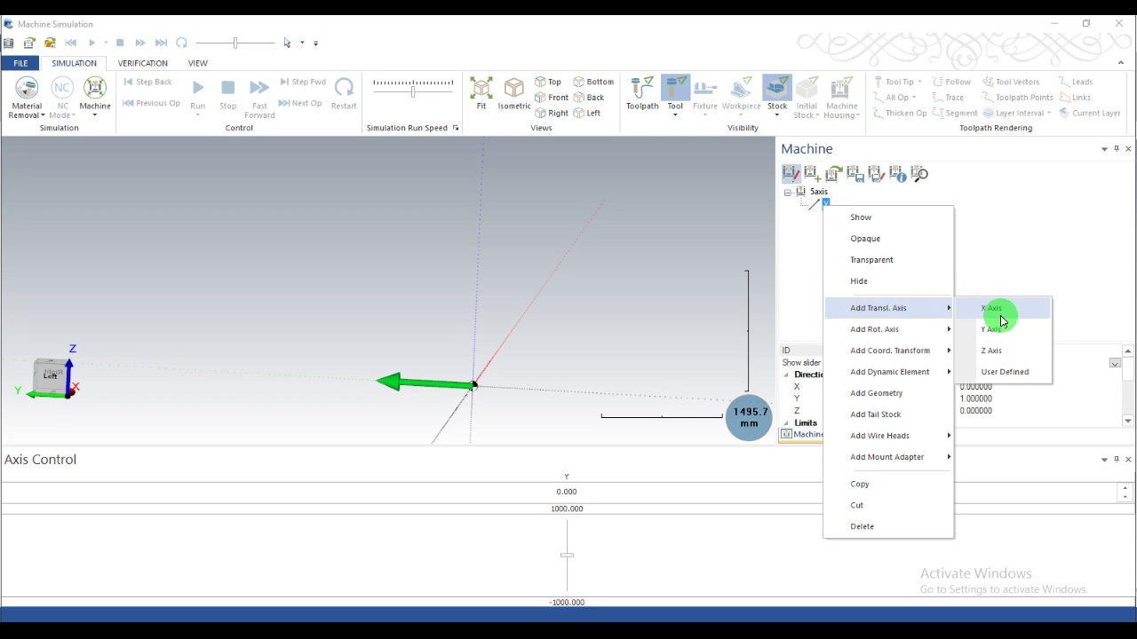
left_click(1002, 310)
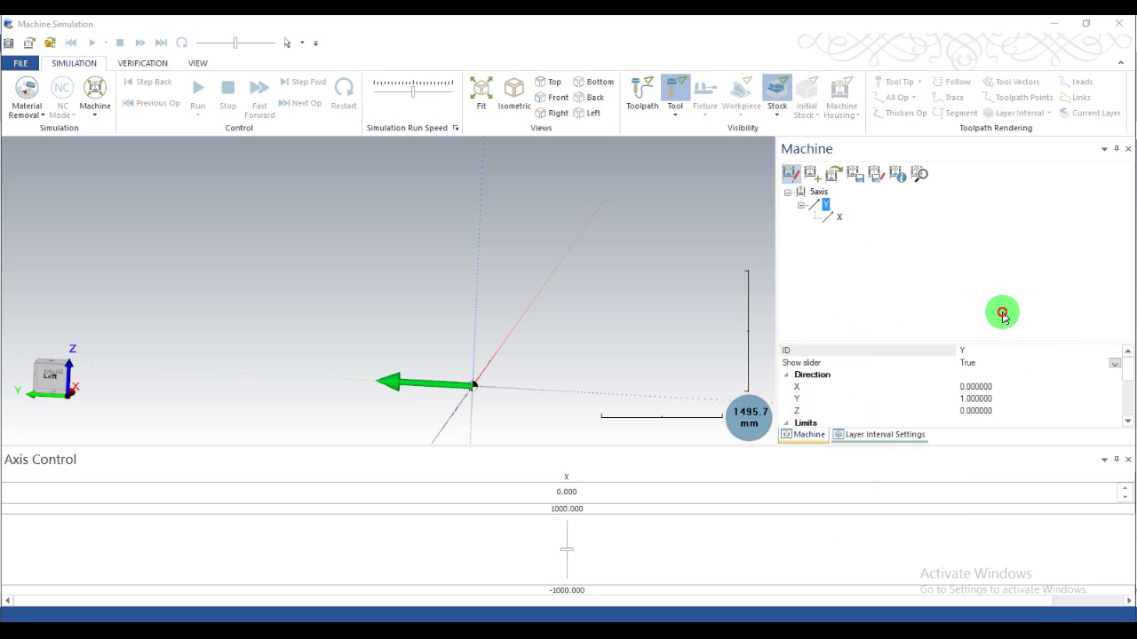
Add a translational Z axis beneath the X axis in the machine tree
left_click(840, 218)
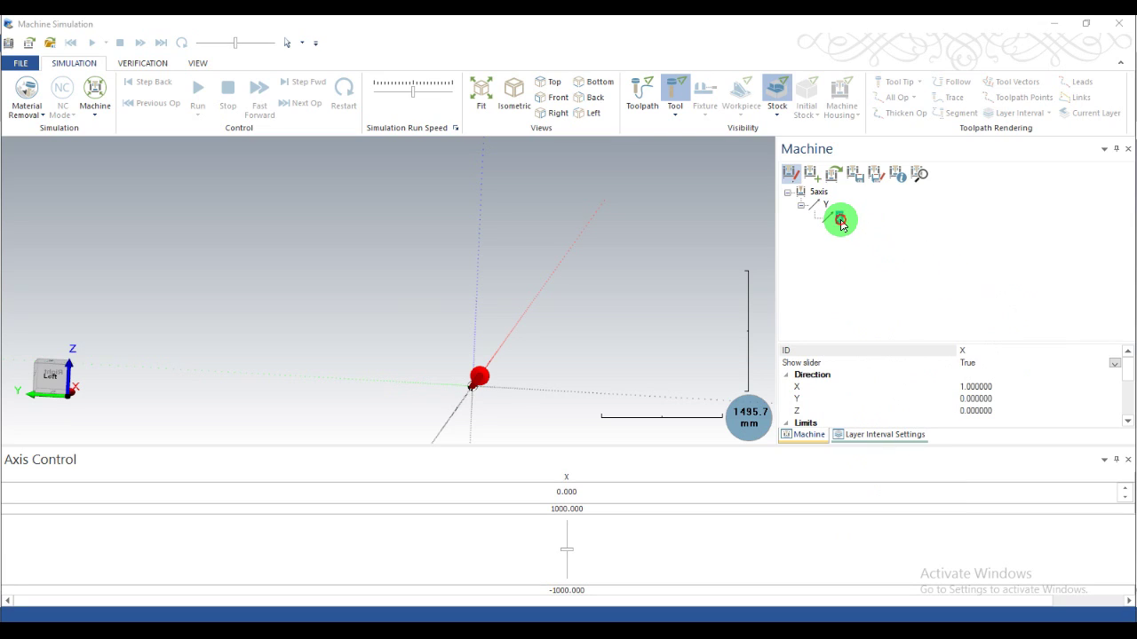
right_click(842, 225)
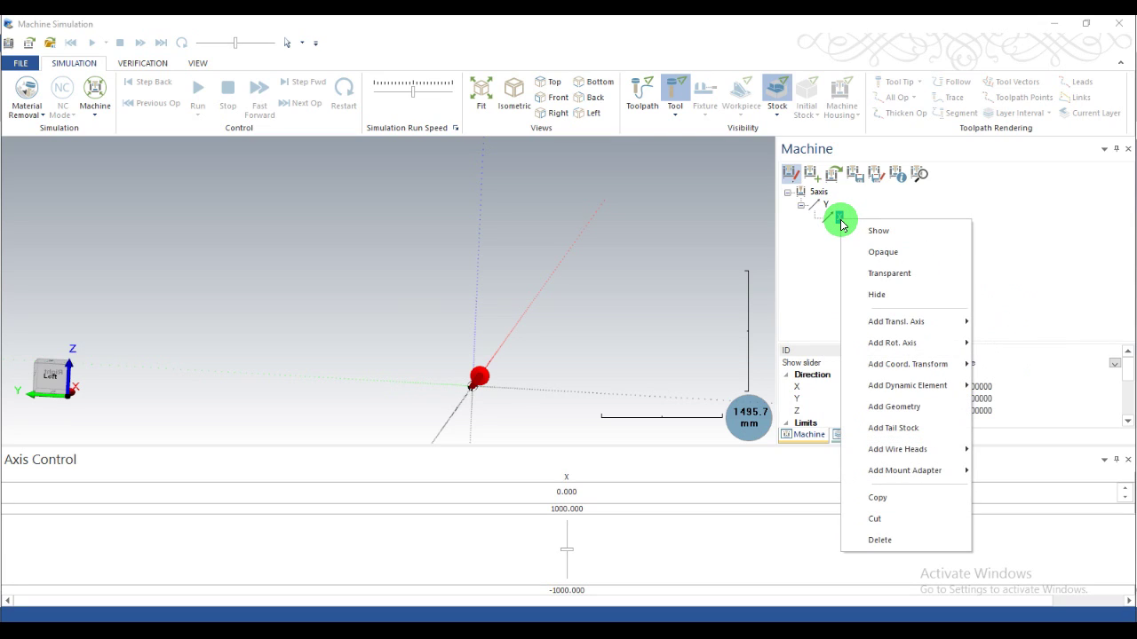
mouse_move(915, 325)
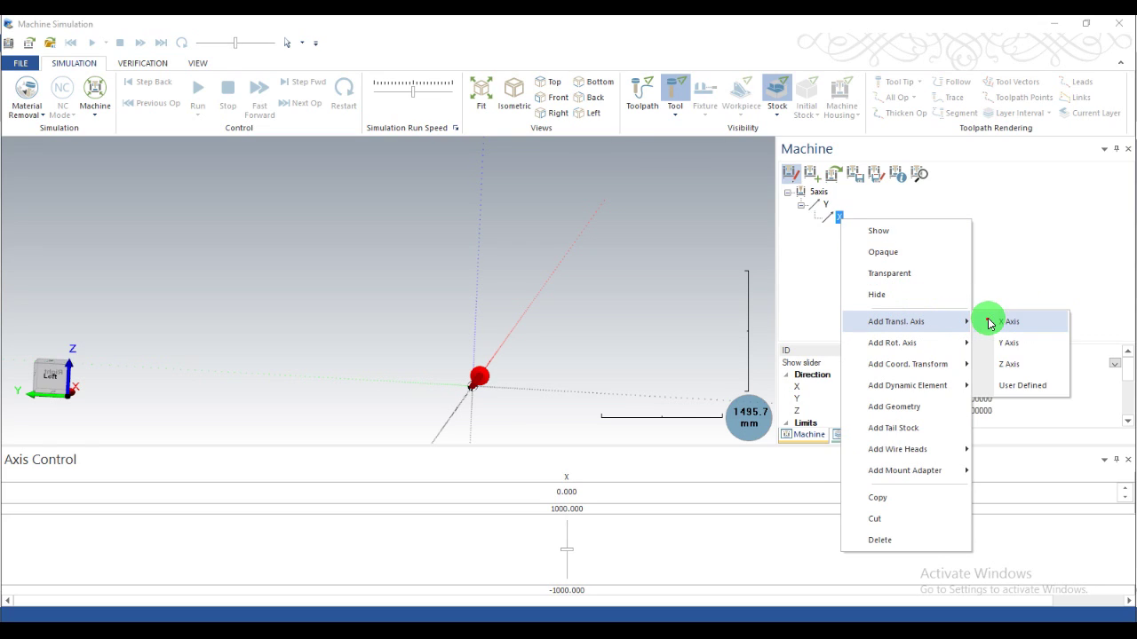
left_click(1009, 366)
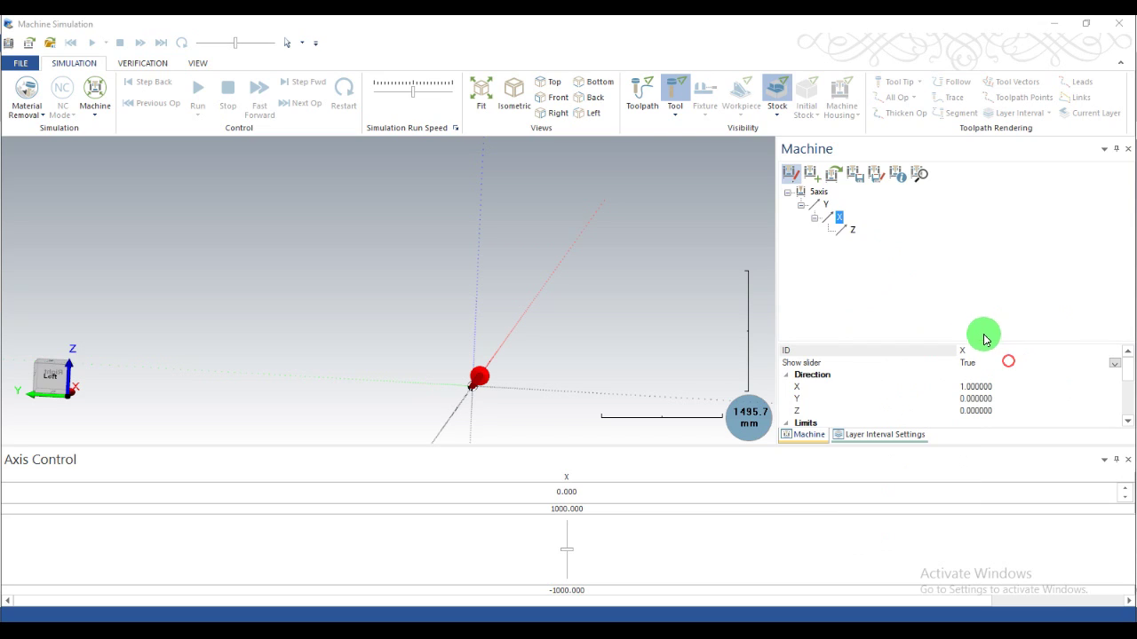
Add a rotary C axis beneath the Z axis and a rotary B axis beneath the C axis
right_click(853, 235)
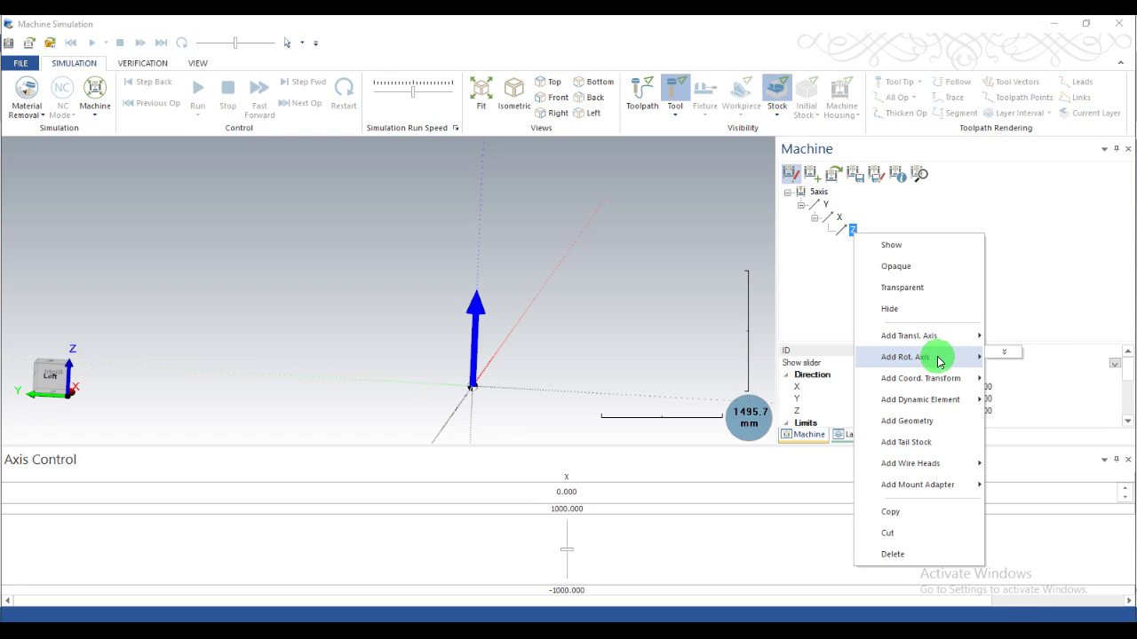
mouse_move(1000, 359)
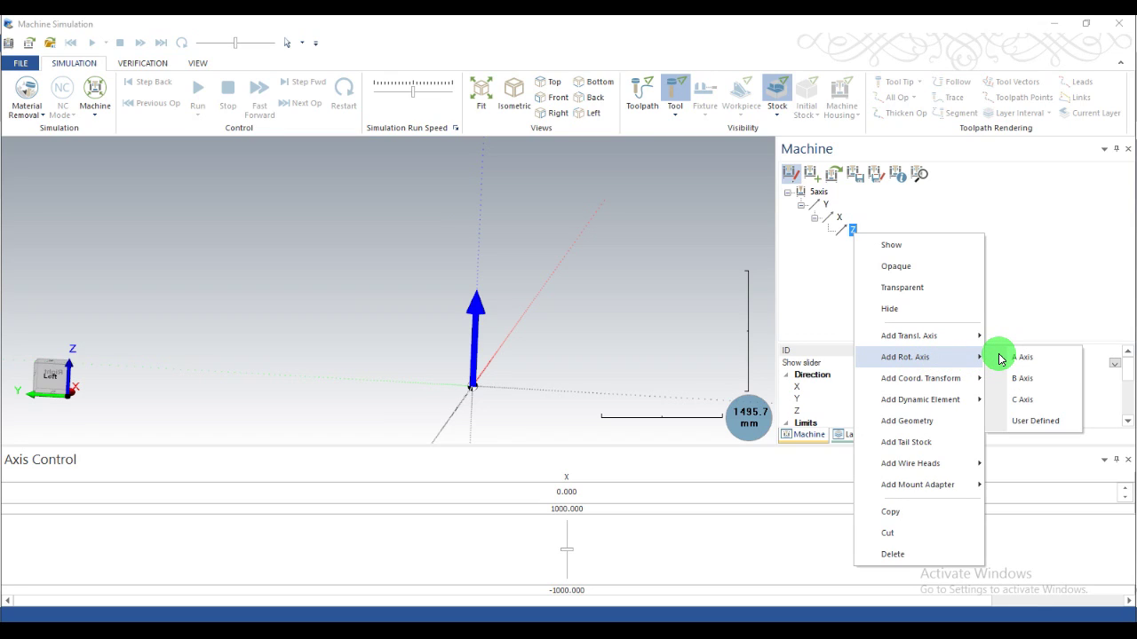
left_click(1046, 410)
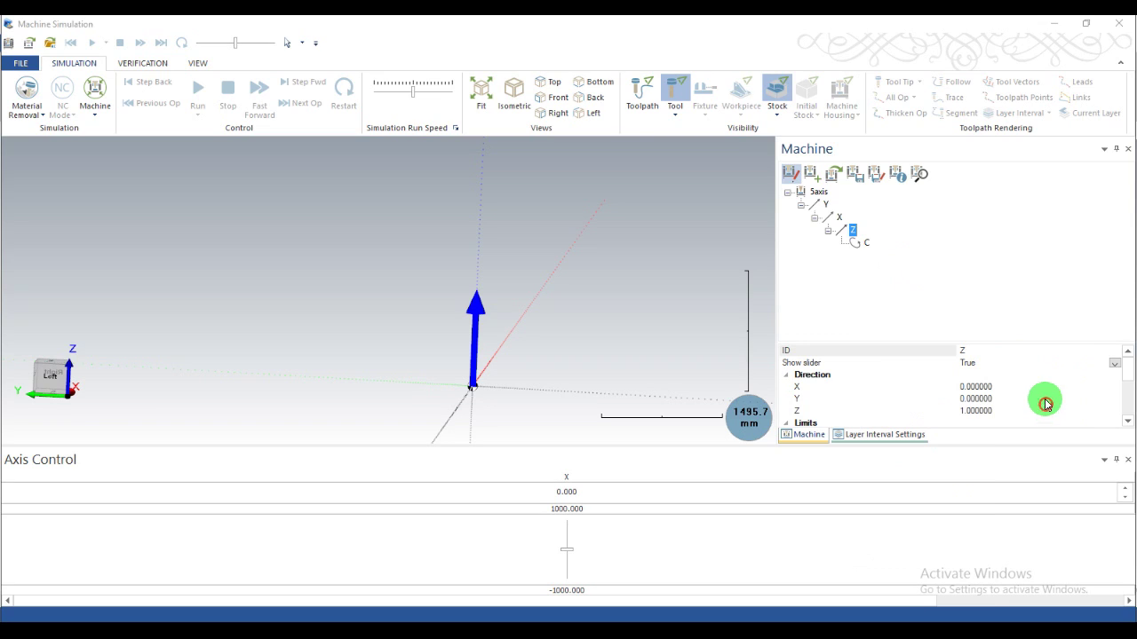
right_click(860, 253)
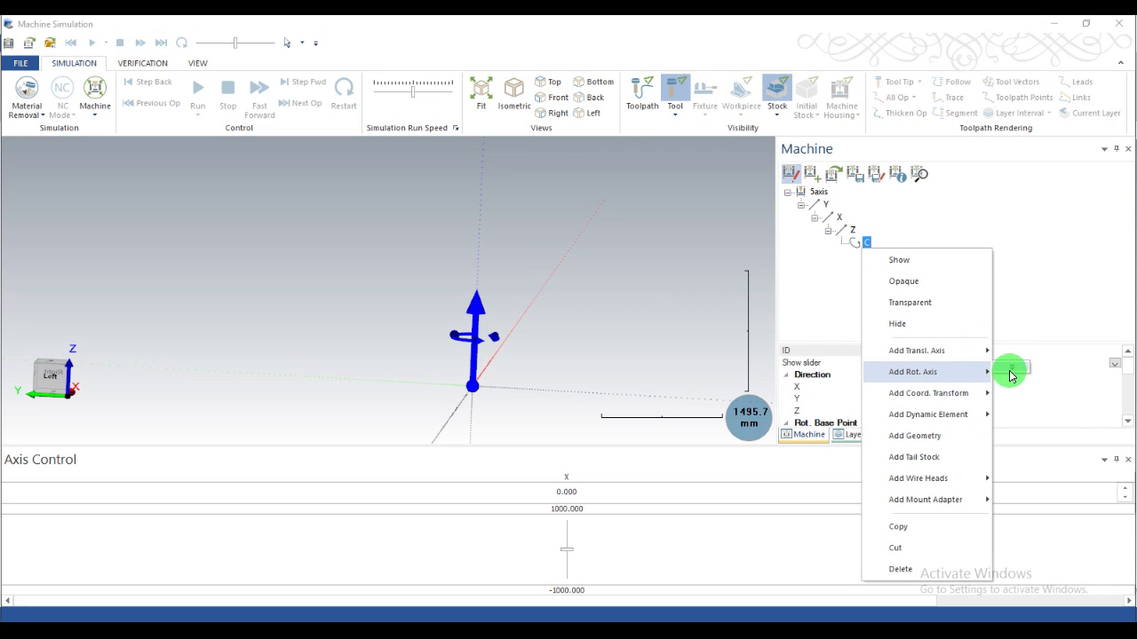
mouse_move(1010, 373)
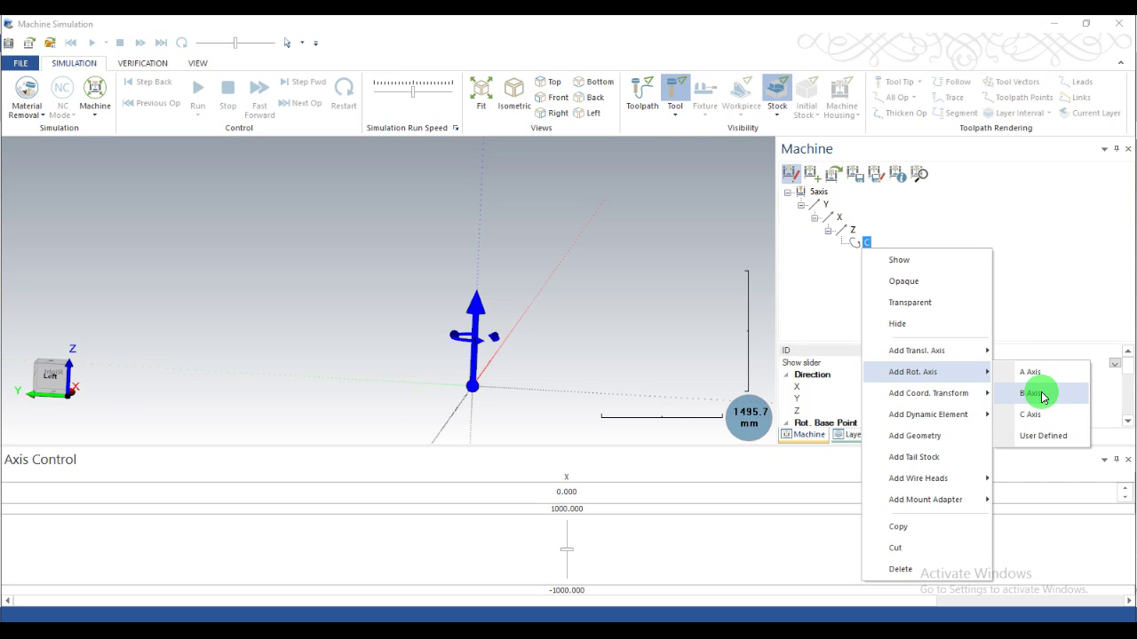
left_click(1043, 397)
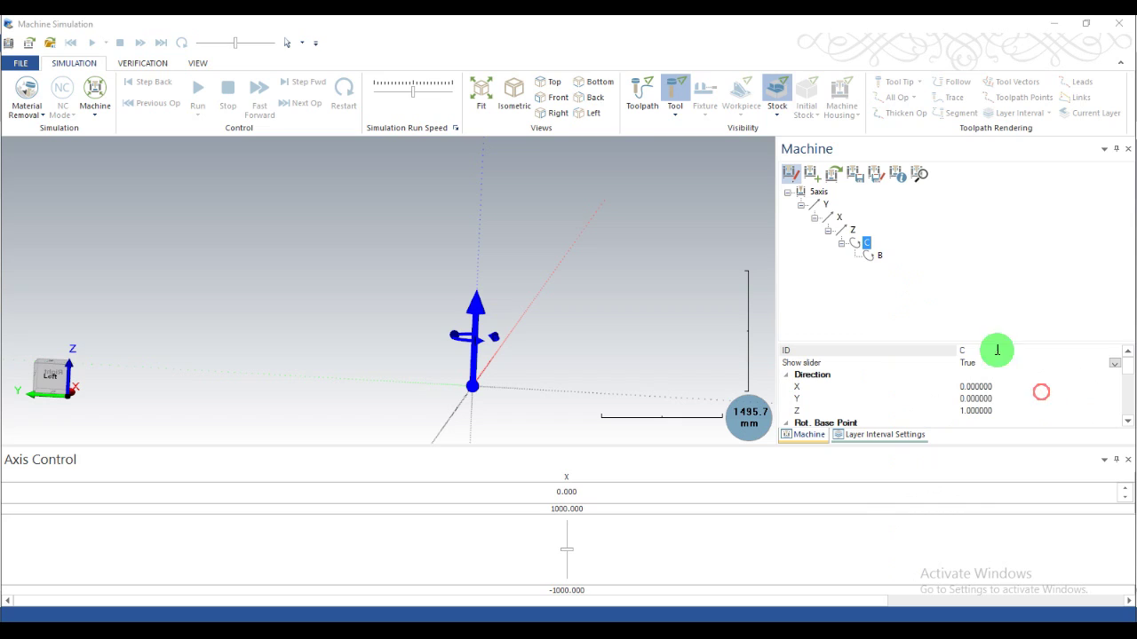
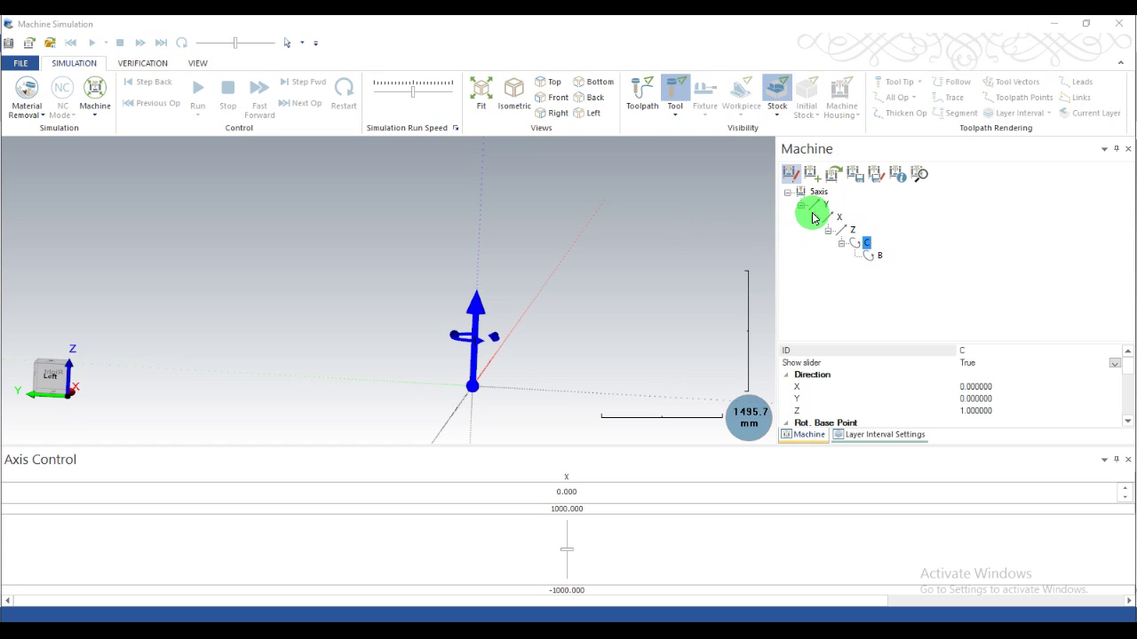
Add the yaxis STL file from the 5axis folder as geometry of the Y axis
right_click(818, 208)
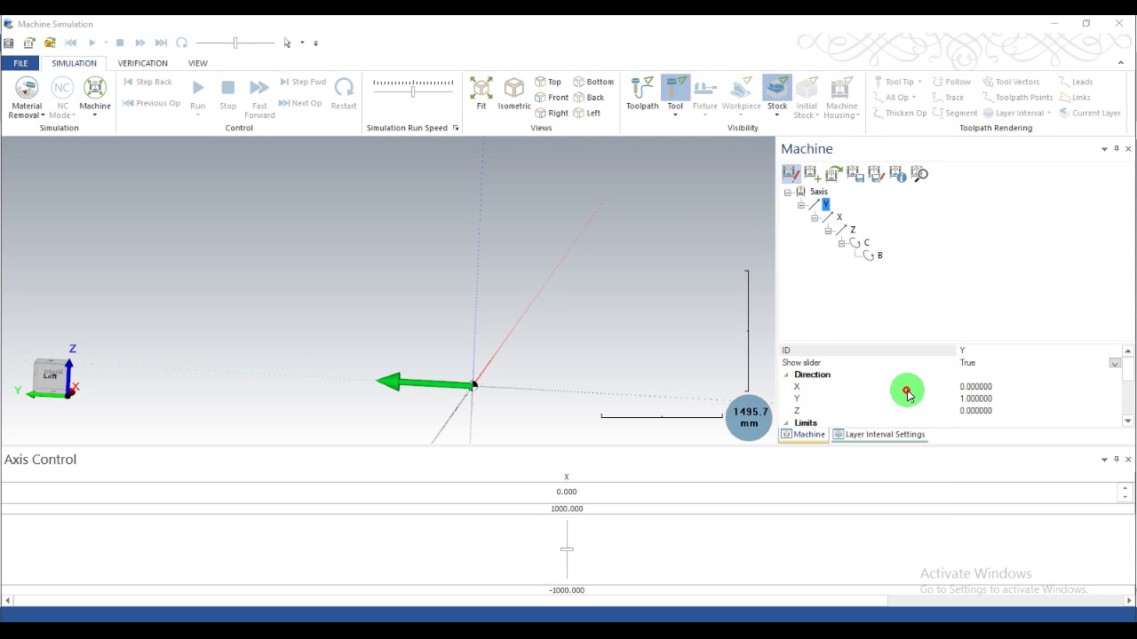
left_click(907, 396)
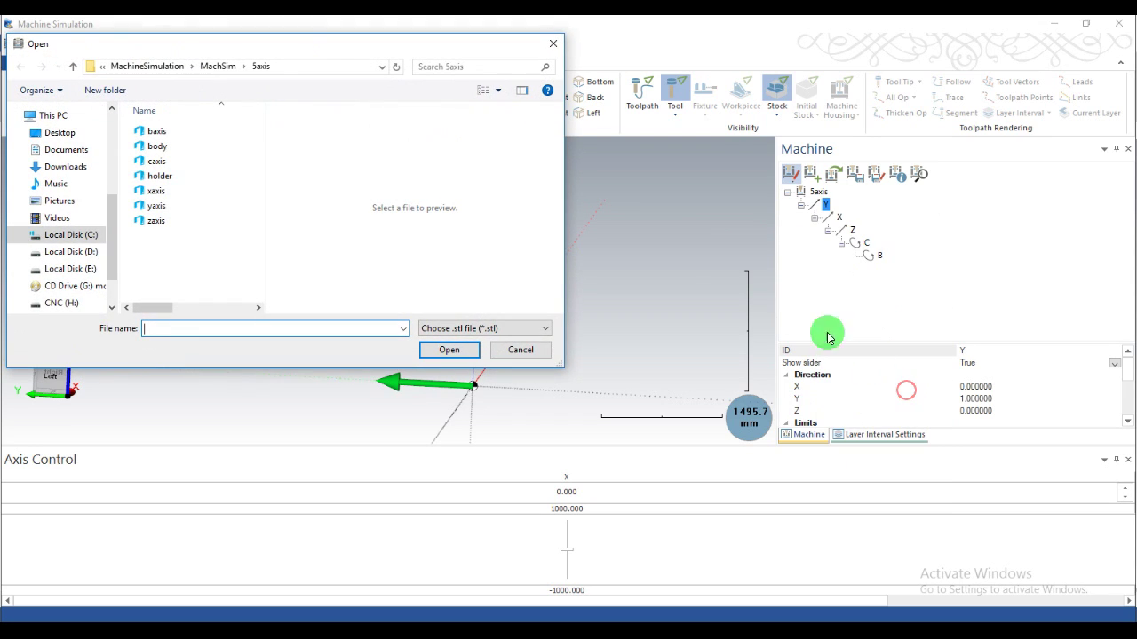
left_click(162, 209)
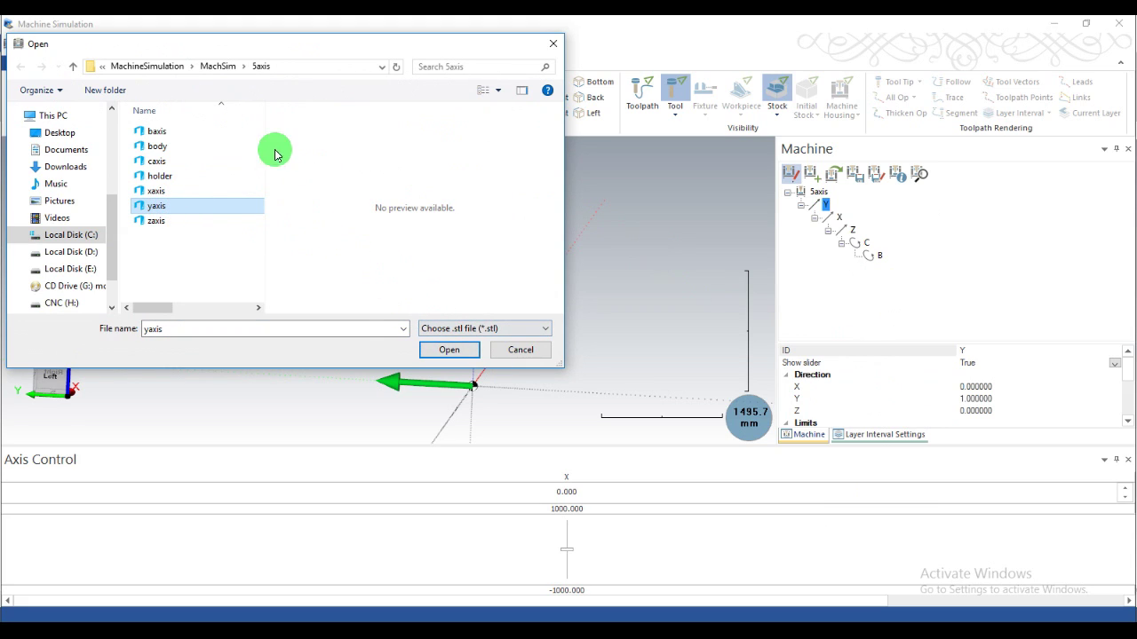
left_click(454, 350)
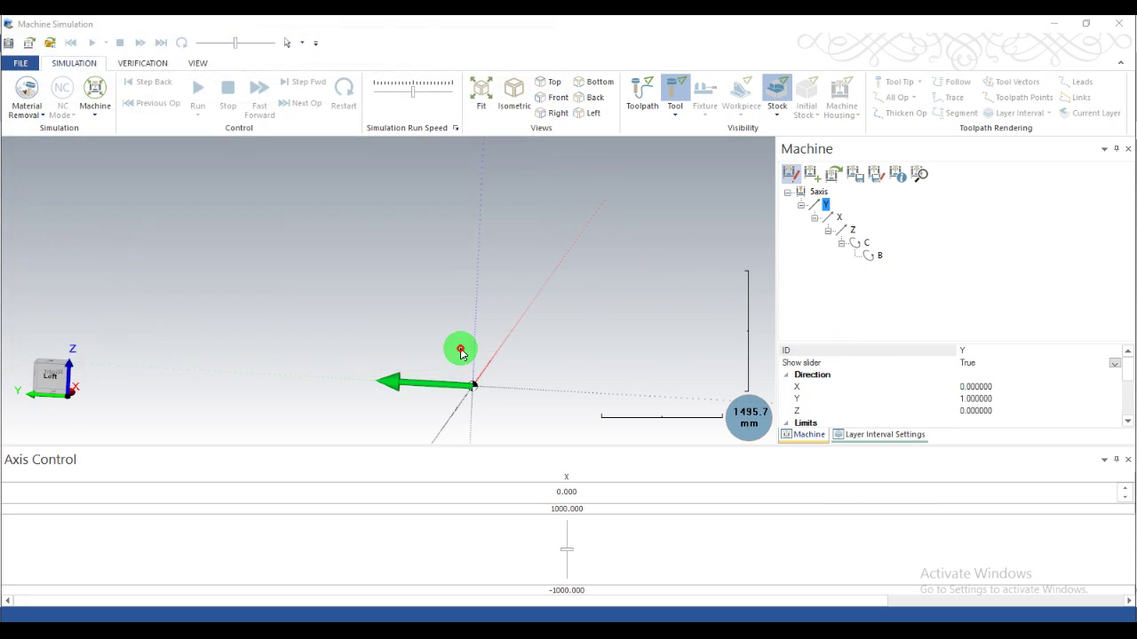
left_click_drag(436, 302, 627, 325)
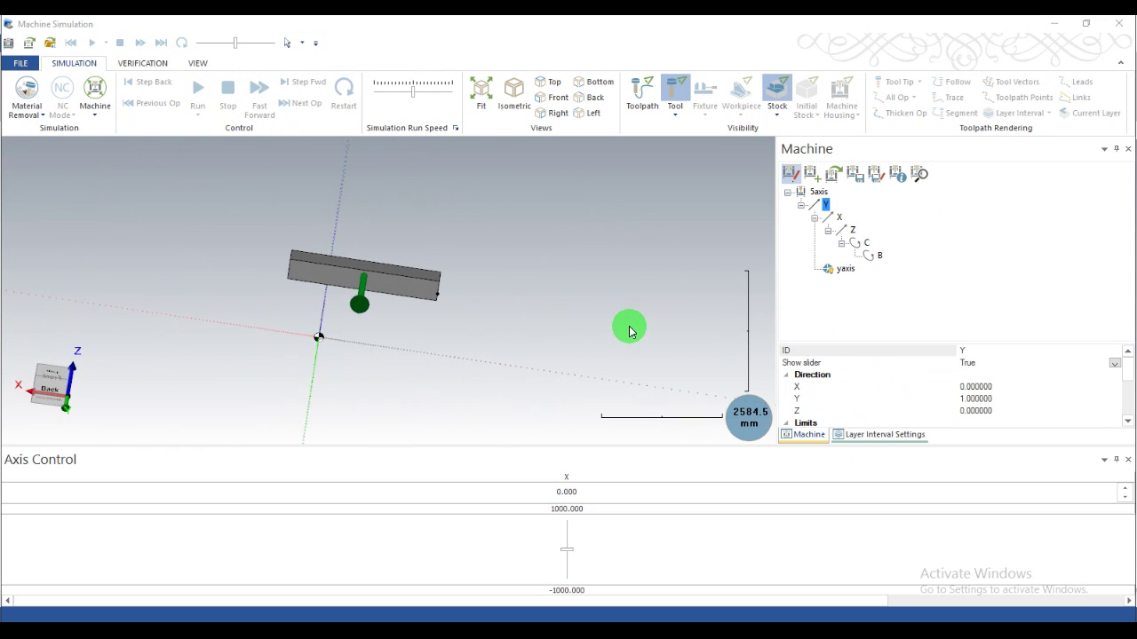
Add the xaxis STL file from the 5axis folder as geometry of the X axis
right_click(839, 222)
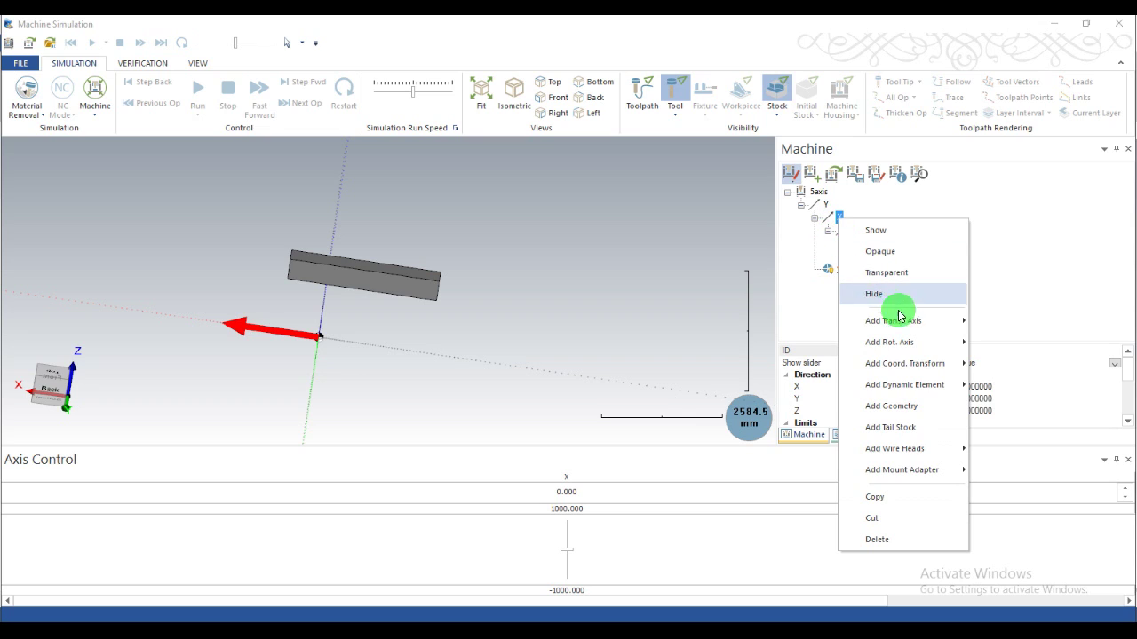
left_click(891, 406)
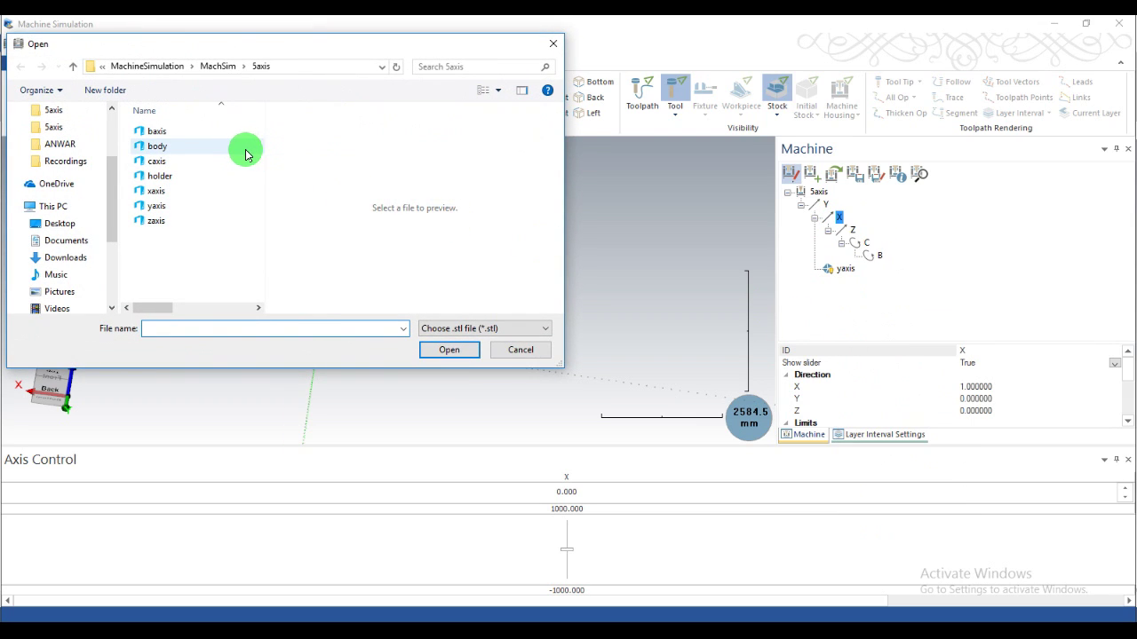
left_click(178, 192)
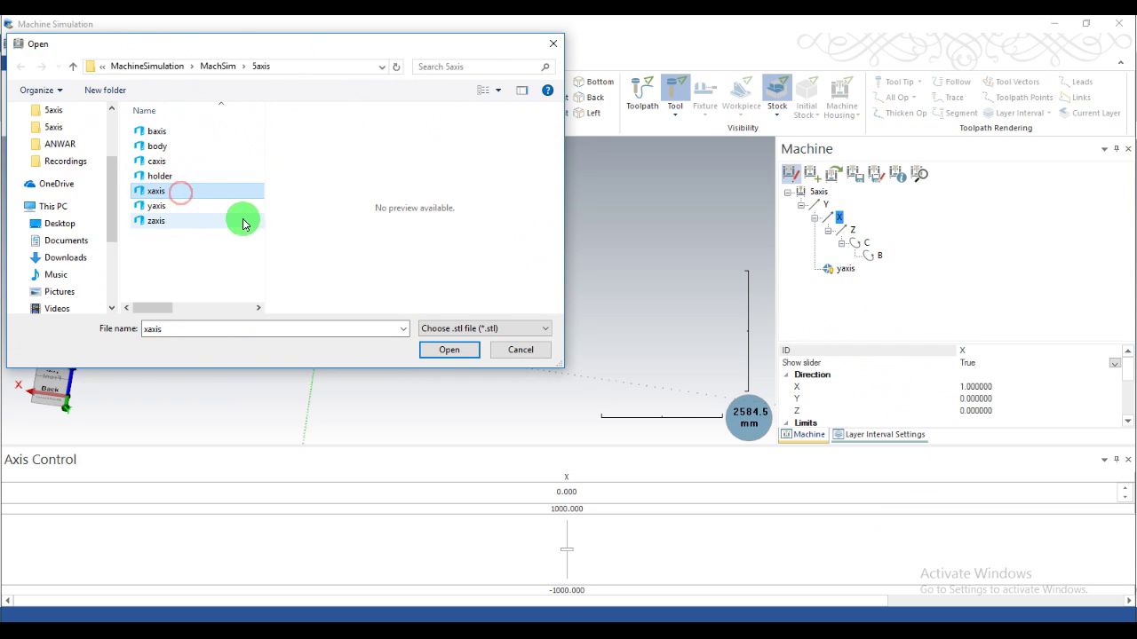
double_click(175, 195)
left_click_drag(269, 249, 413, 299)
scroll(381, 299, "up", 4)
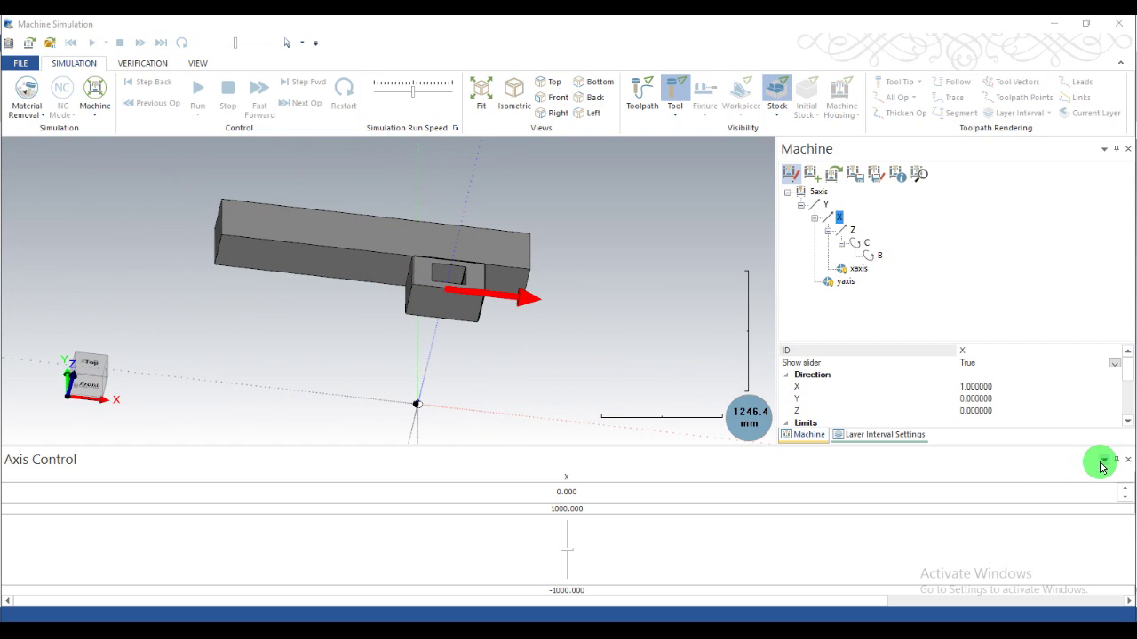
left_click(1127, 424)
left_click(1127, 425)
left_click(1127, 424)
left_click(1127, 351)
left_click(1127, 351)
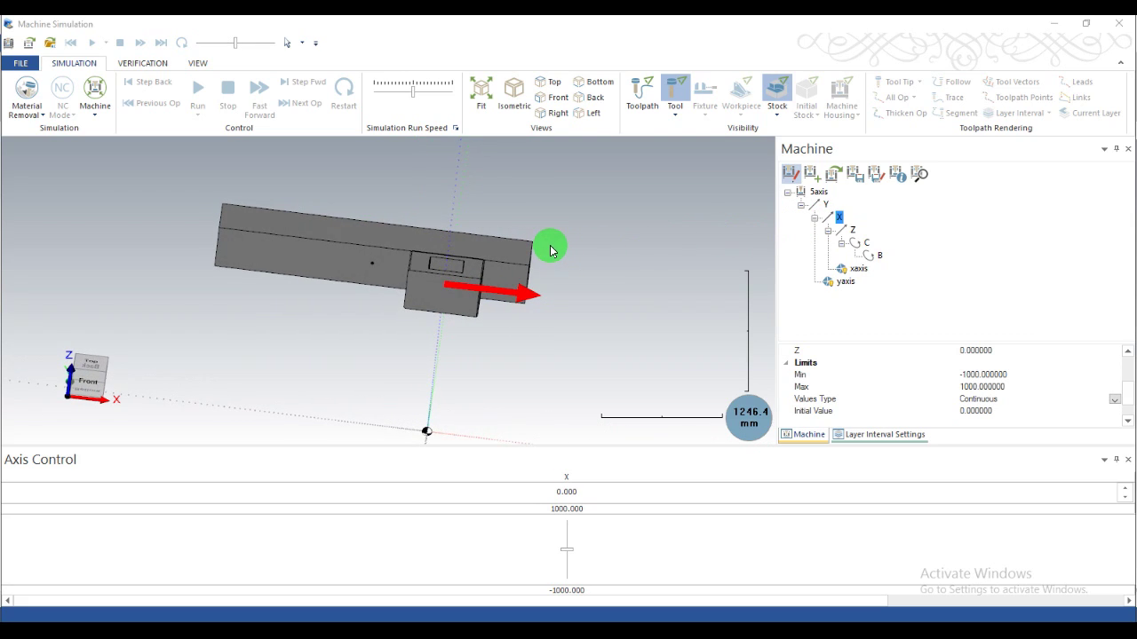
Add the zaxis STL file from the 5axis folder as geometry of the Z axis
left_click(846, 231)
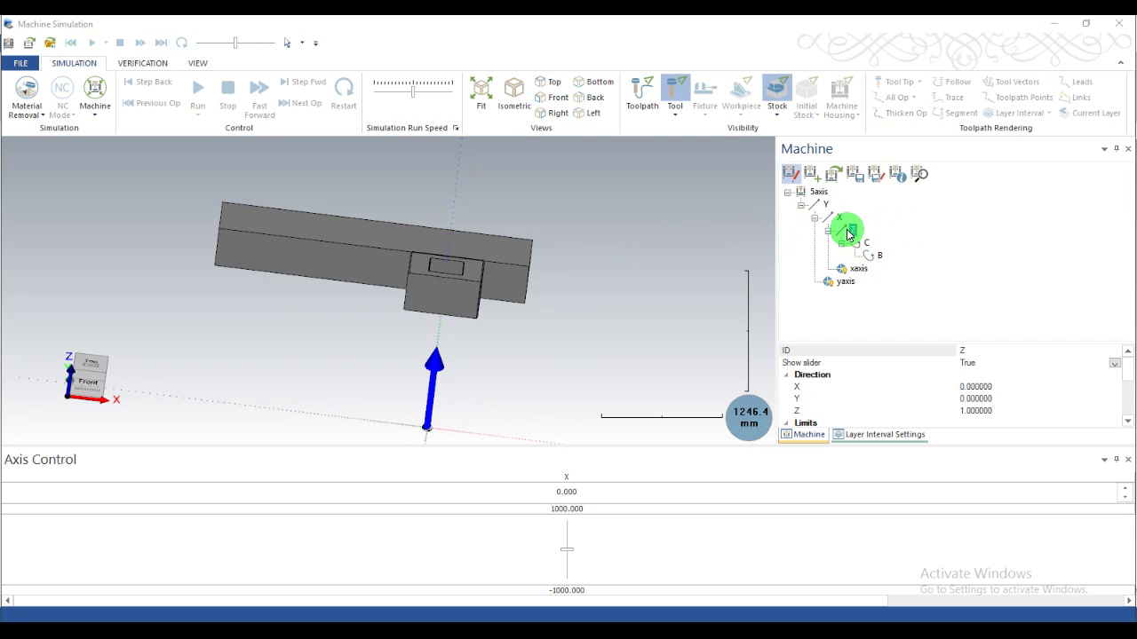
right_click(848, 233)
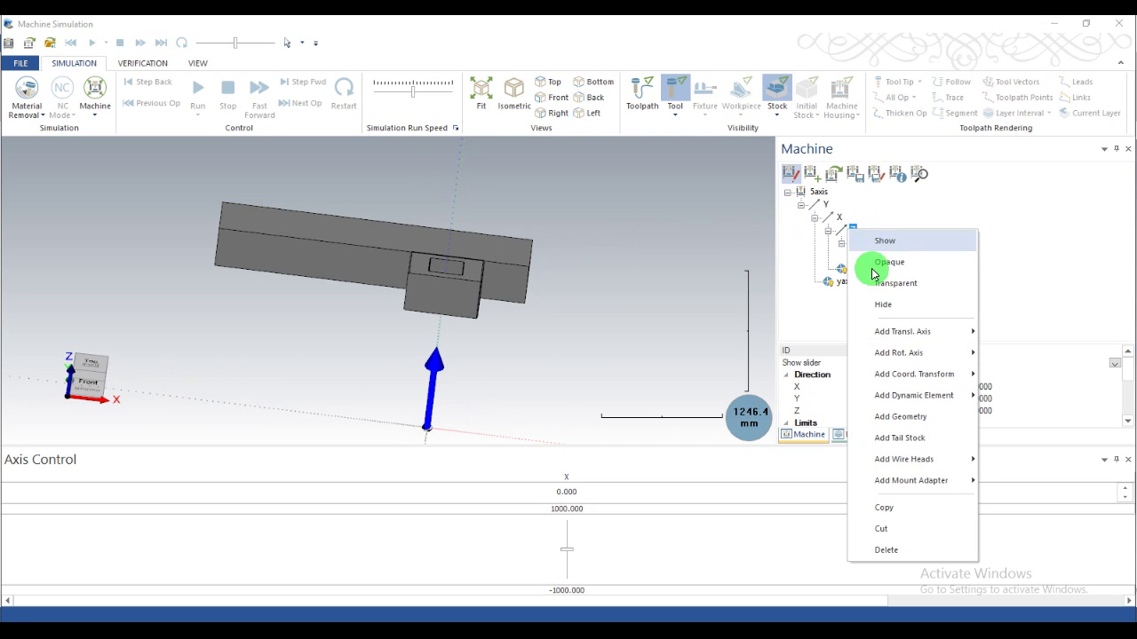
left_click(903, 417)
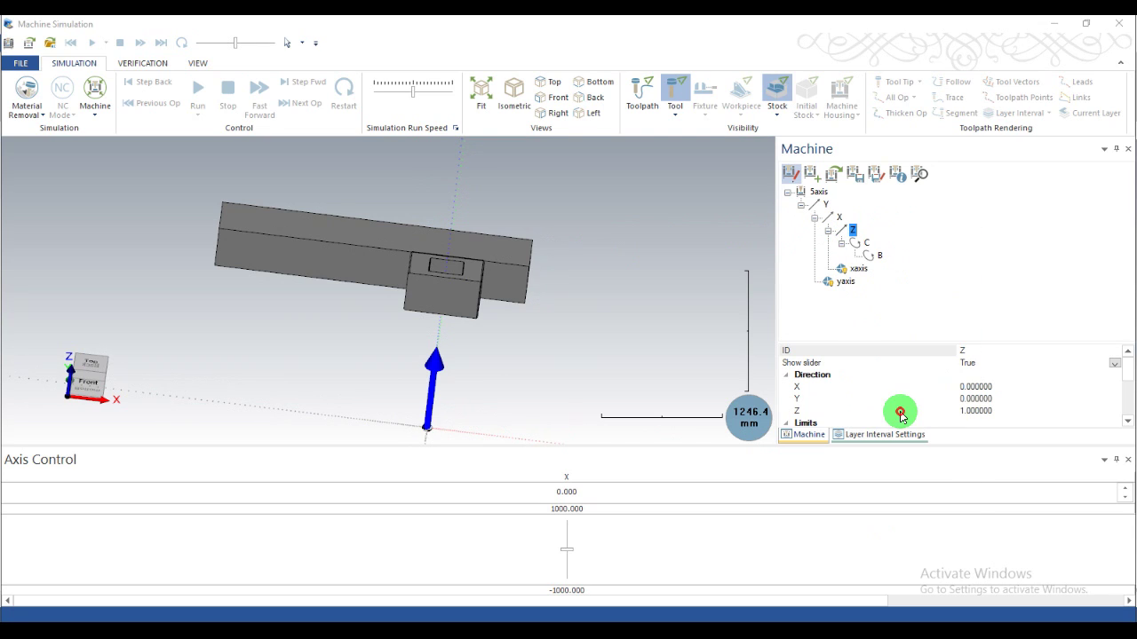
left_click(156, 220)
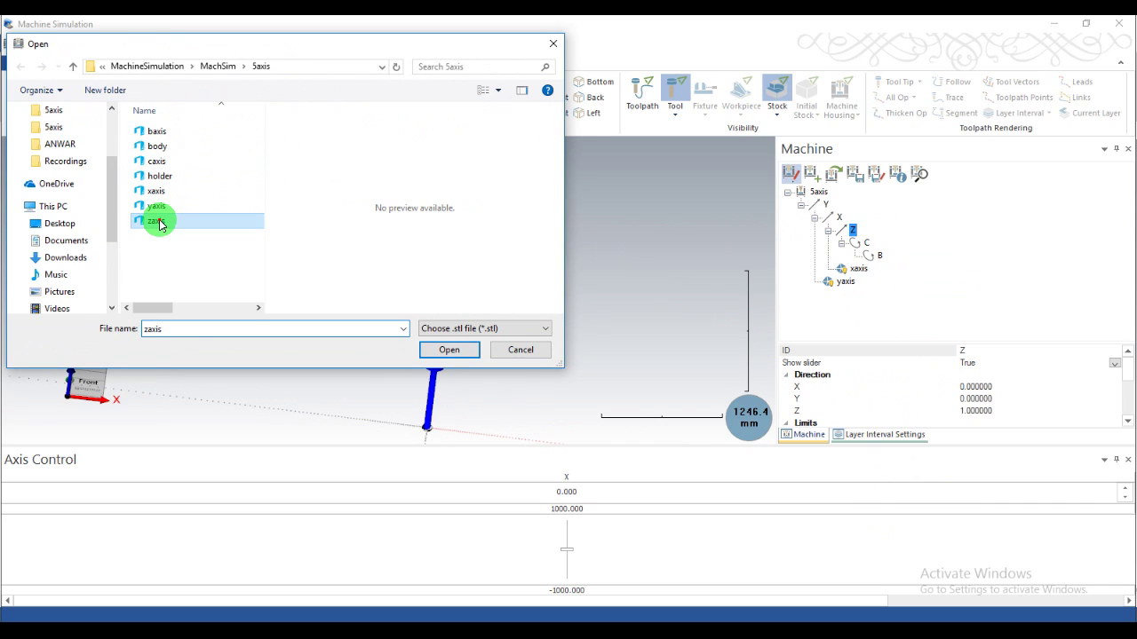
left_click(441, 350)
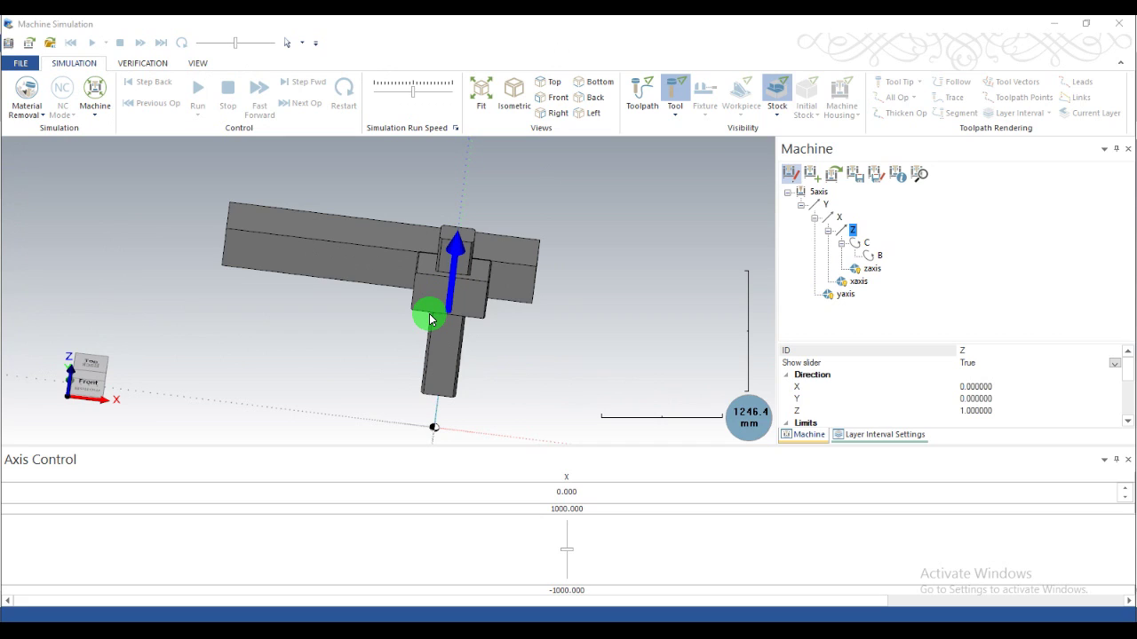
Shrink the Axis Control area to give the model view and the axis property list more height
mouse_move(587, 306)
middle_mouse_down()
mouse_move(573, 297)
mouse_move(584, 305)
middle_mouse_up()
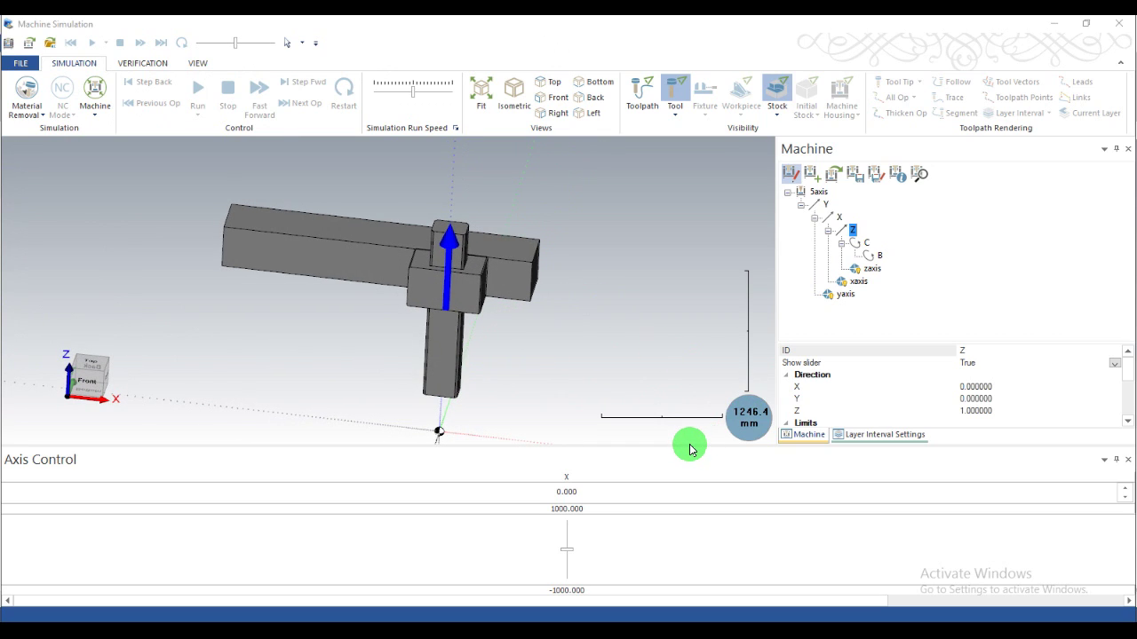
left_click_drag(681, 444, 672, 525)
scroll(401, 290, "up", 3)
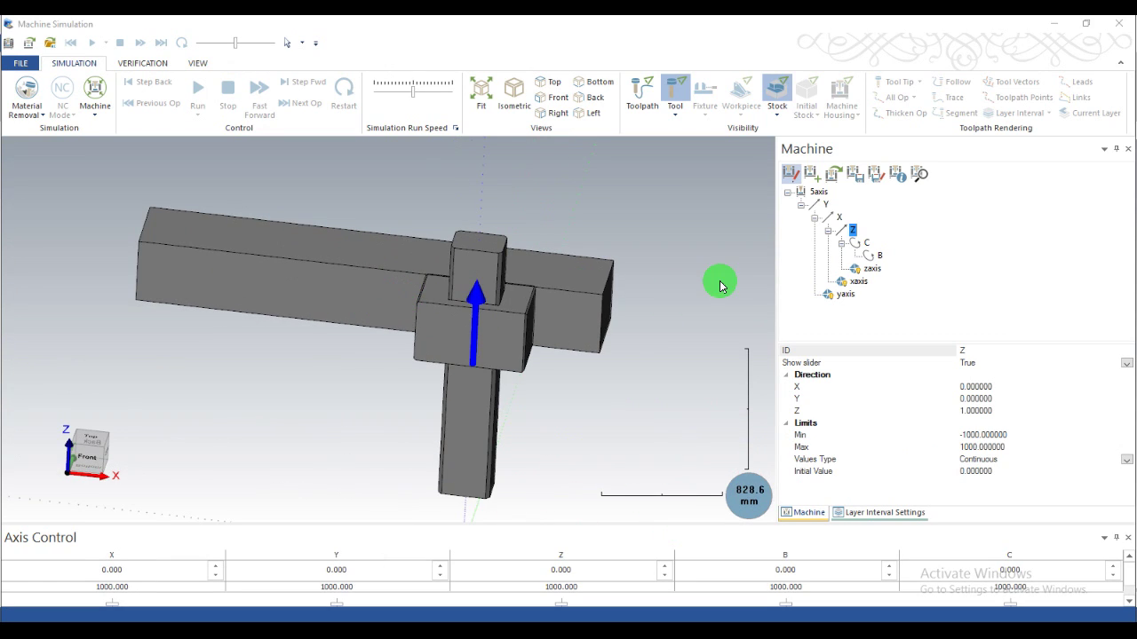
Add the caxis STL file from the 5axis folder as geometry of the C axis
left_click(858, 249)
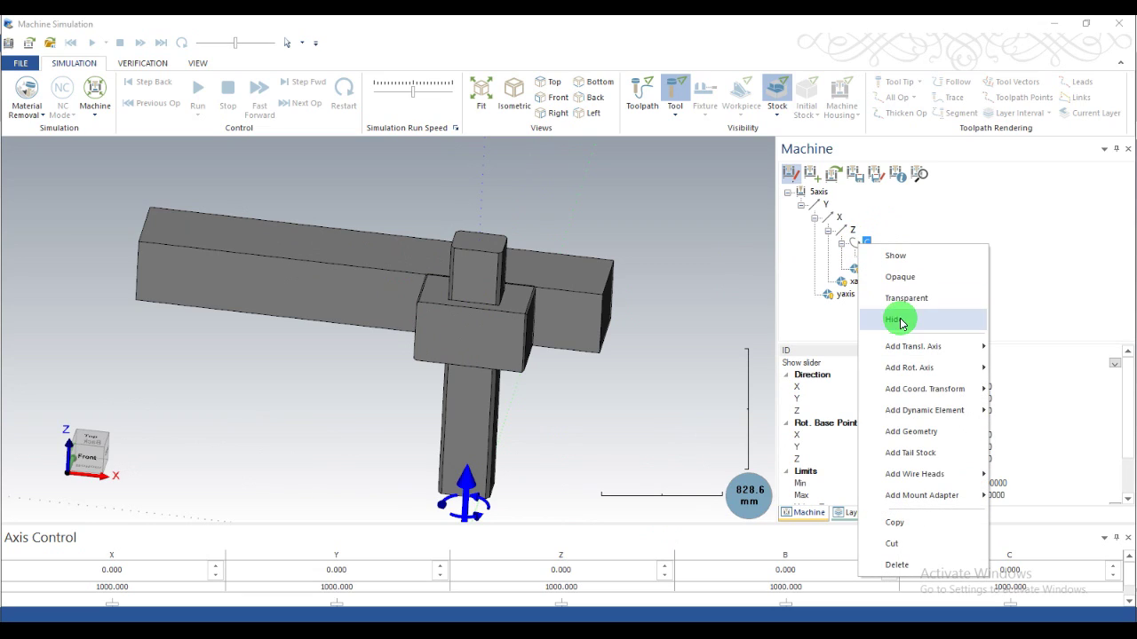
left_click(942, 435)
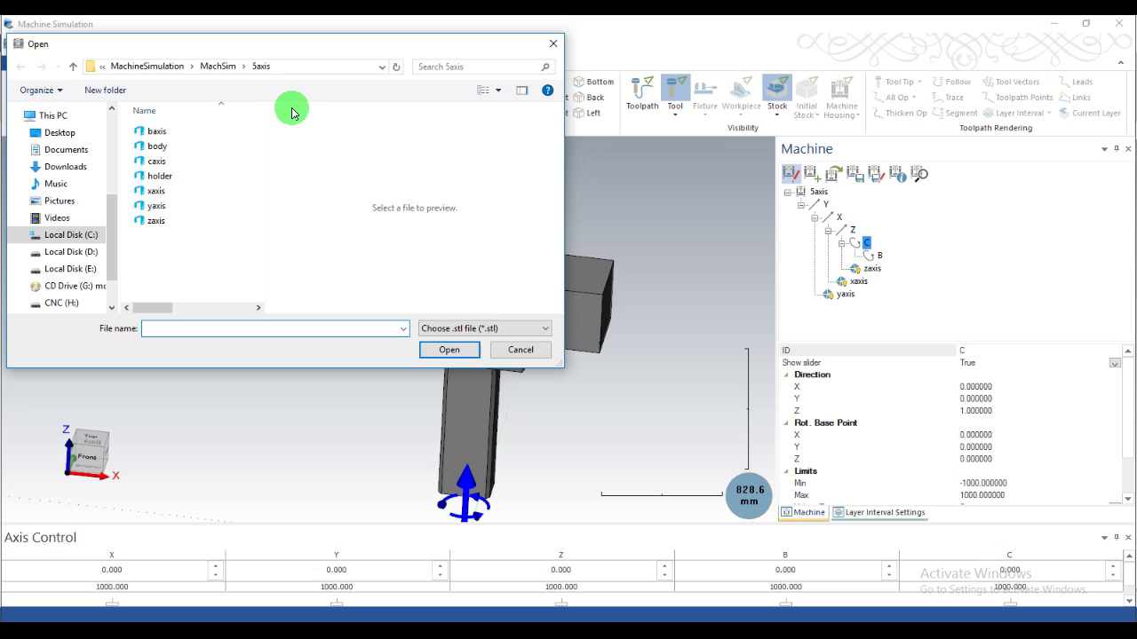
left_click(176, 164)
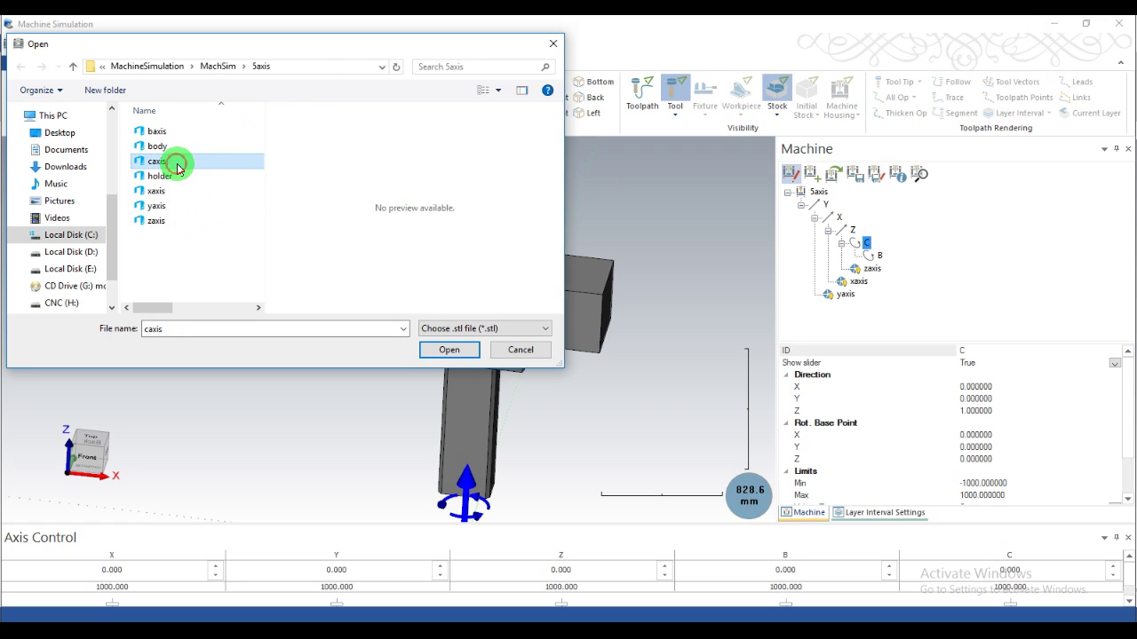
double_click(177, 166)
scroll(533, 258, "down", 2)
scroll(487, 423, "up", 5)
left_click_drag(487, 423, 460, 362)
scroll(412, 332, "up", 1)
scroll(411, 332, "down", 7)
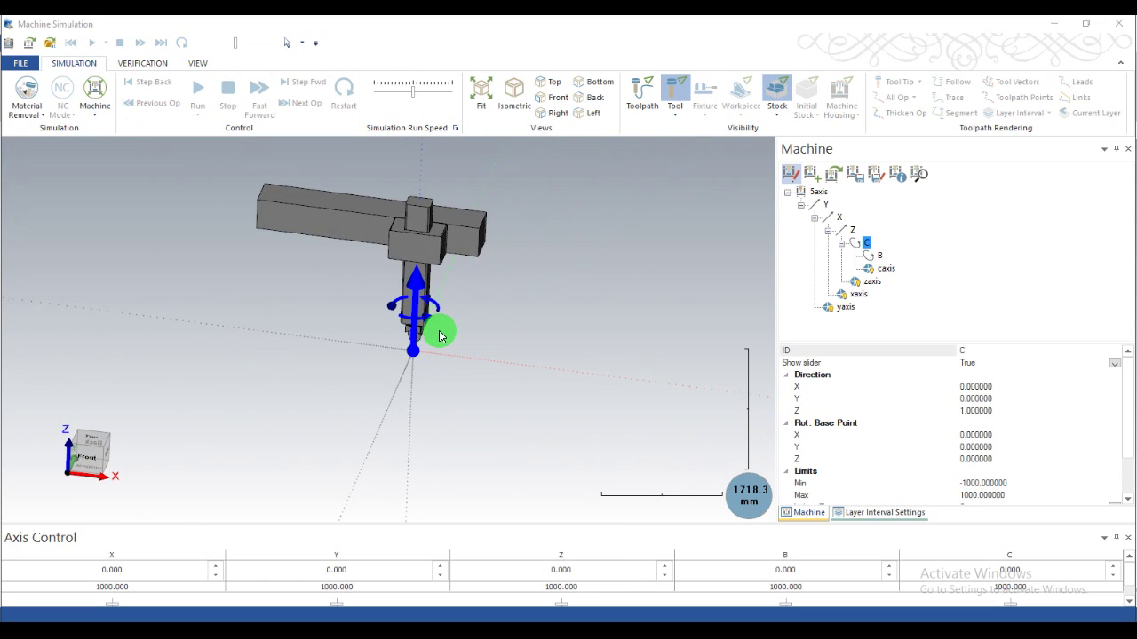
Add the baxis STL file from the 5axis folder as geometry of the B axis
right_click(876, 259)
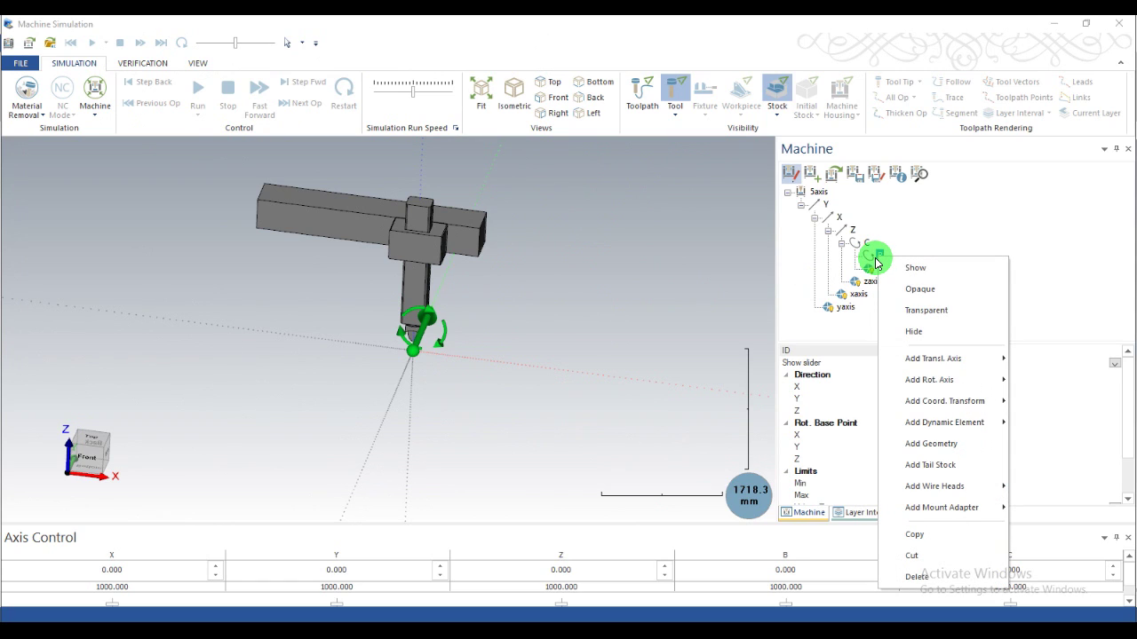
left_click(946, 452)
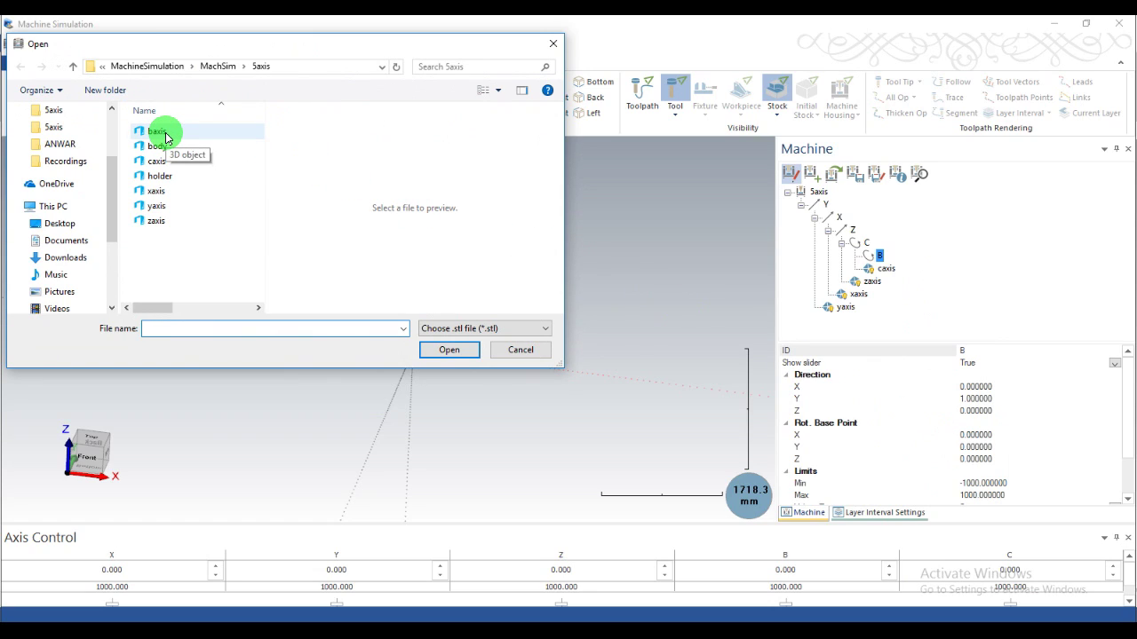
double_click(165, 133)
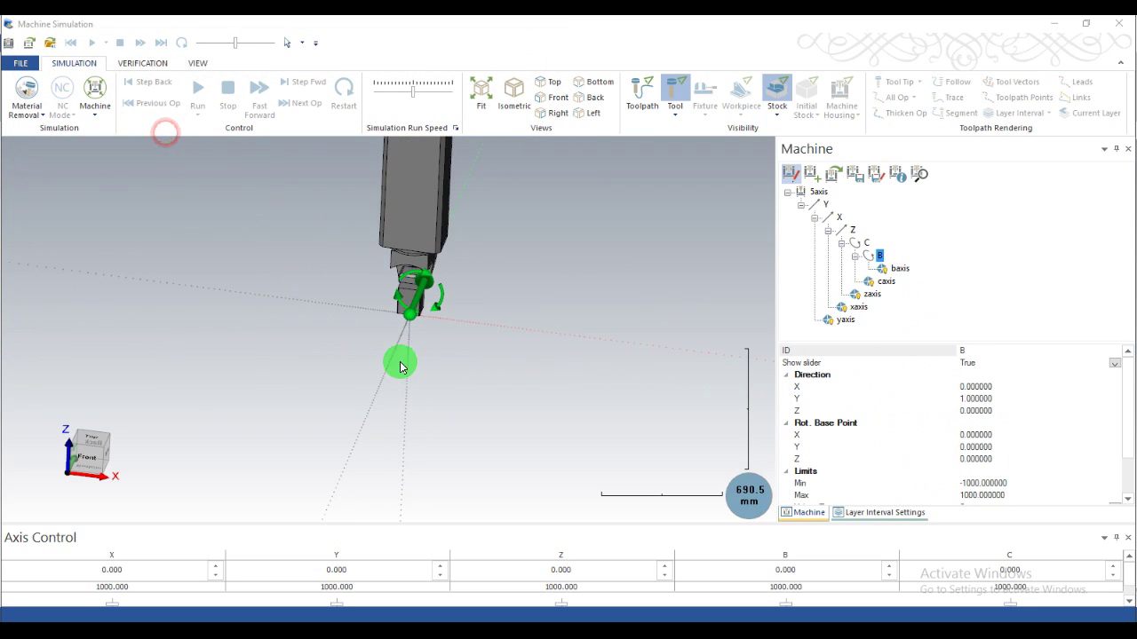
middle_click_drag(378, 313, 425, 309)
scroll(425, 309, "up", 12)
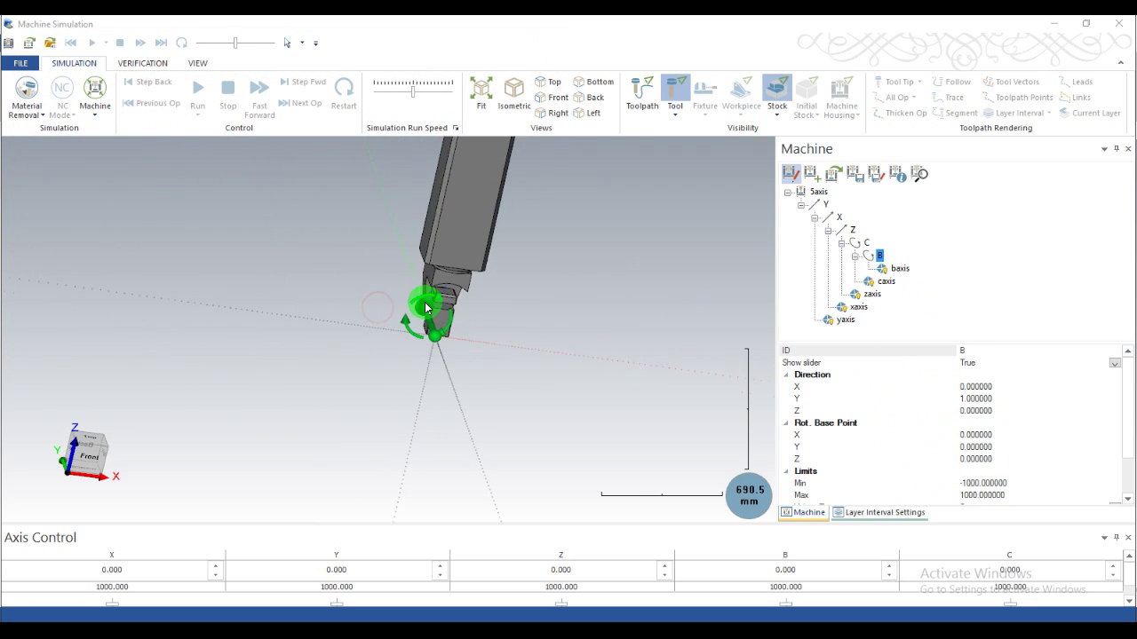
scroll(433, 383, "down", 12)
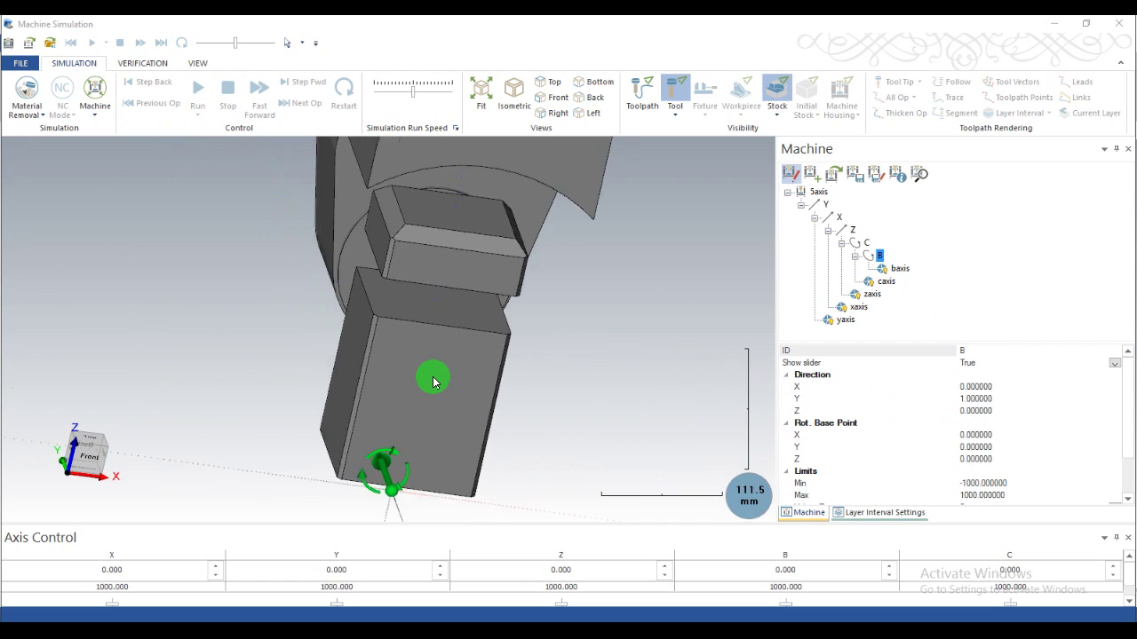
middle_click_drag(414, 356, 372, 347)
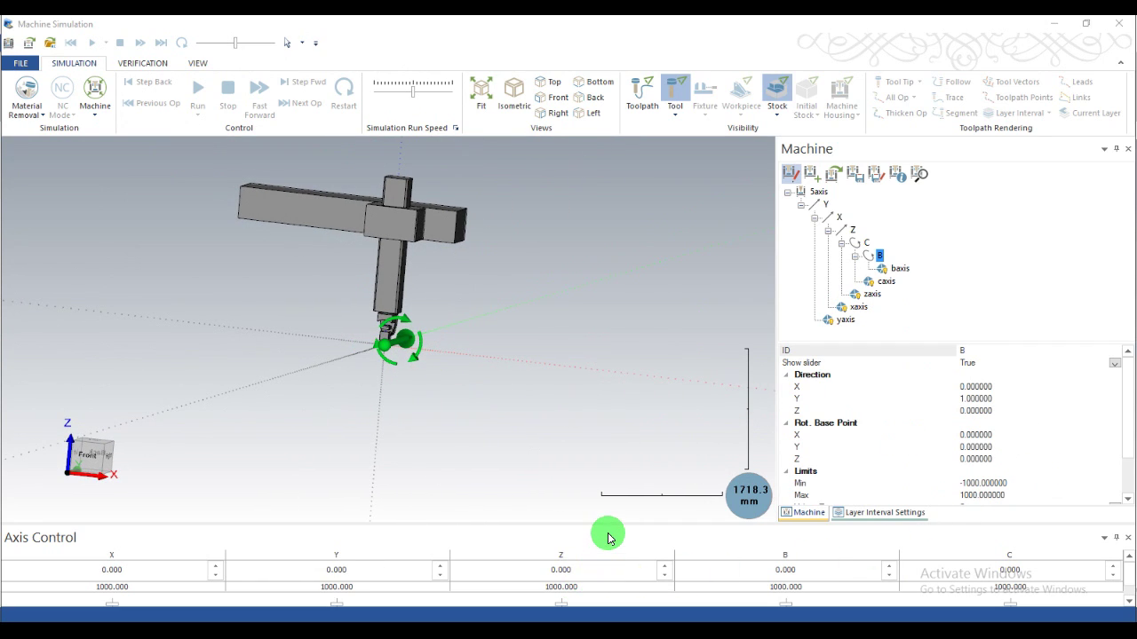
Enlarge the Axis Control area and model view, and jog the axes to about X 122, Y 609.8 and Z 170.7
left_click_drag(607, 524, 592, 479)
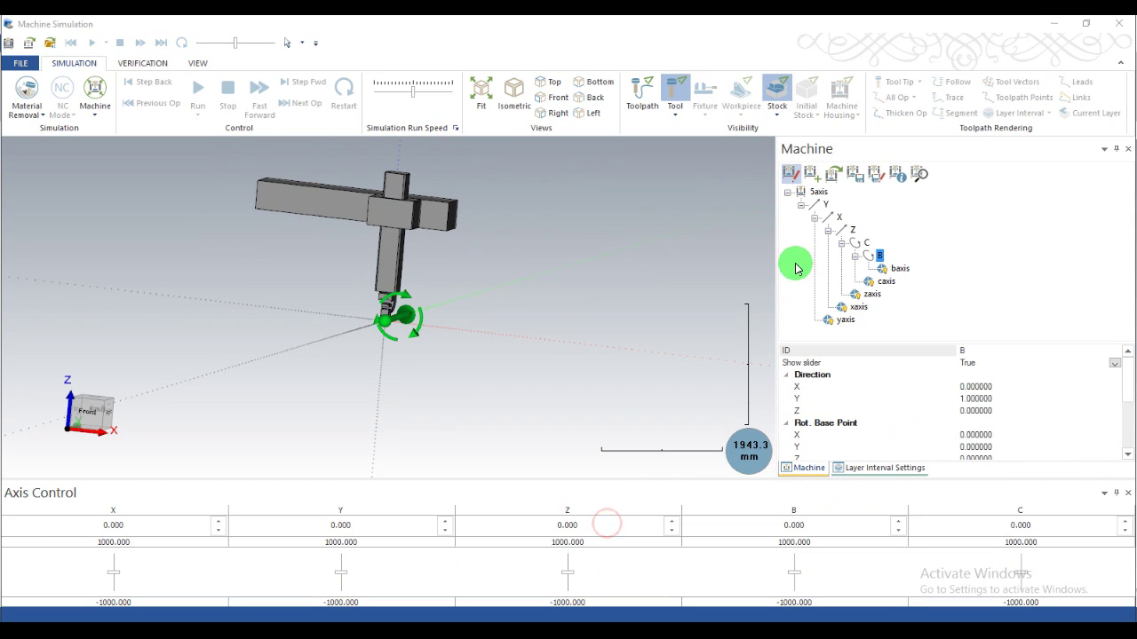
left_click_drag(776, 252, 819, 249)
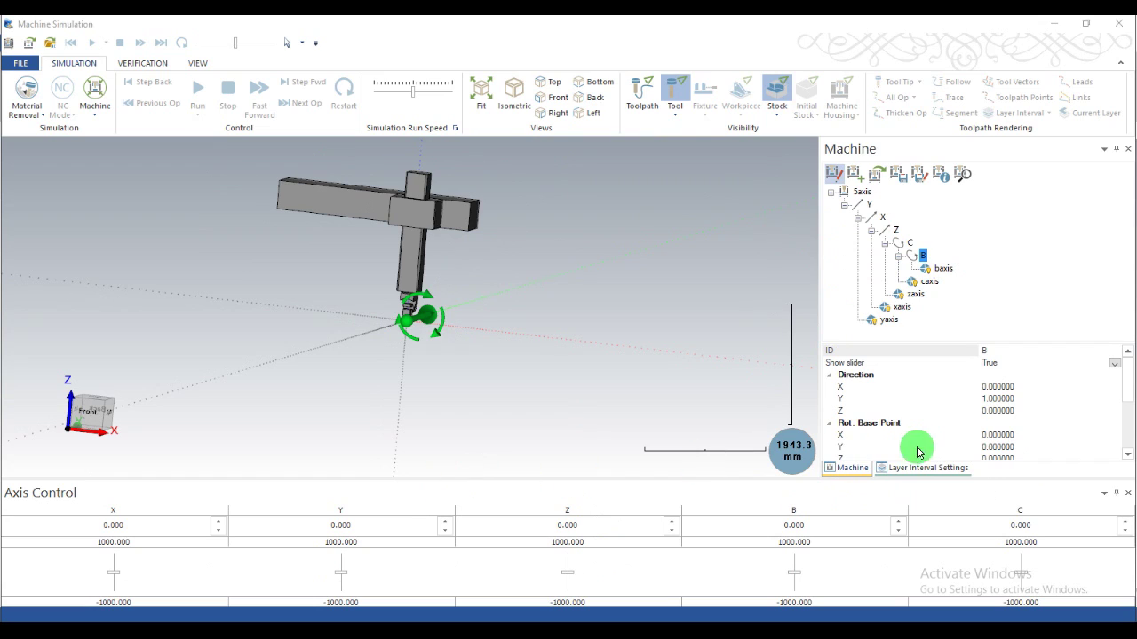
mouse_move(113, 575)
left_mouse_down()
mouse_move(112, 563)
mouse_move(112, 592)
mouse_move(113, 570)
left_mouse_up()
mouse_move(335, 568)
left_mouse_down()
mouse_move(337, 591)
mouse_move(335, 541)
mouse_move(349, 580)
mouse_move(350, 563)
left_mouse_up()
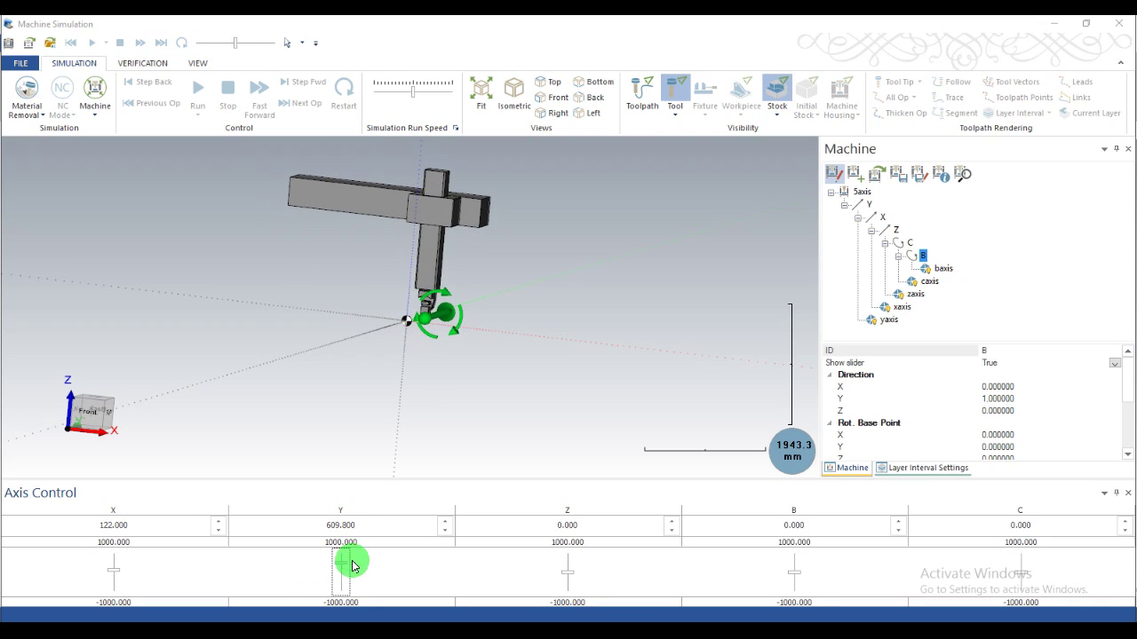
left_click(560, 577)
left_click_drag(566, 583, 558, 553)
scroll(406, 264, "up", 3)
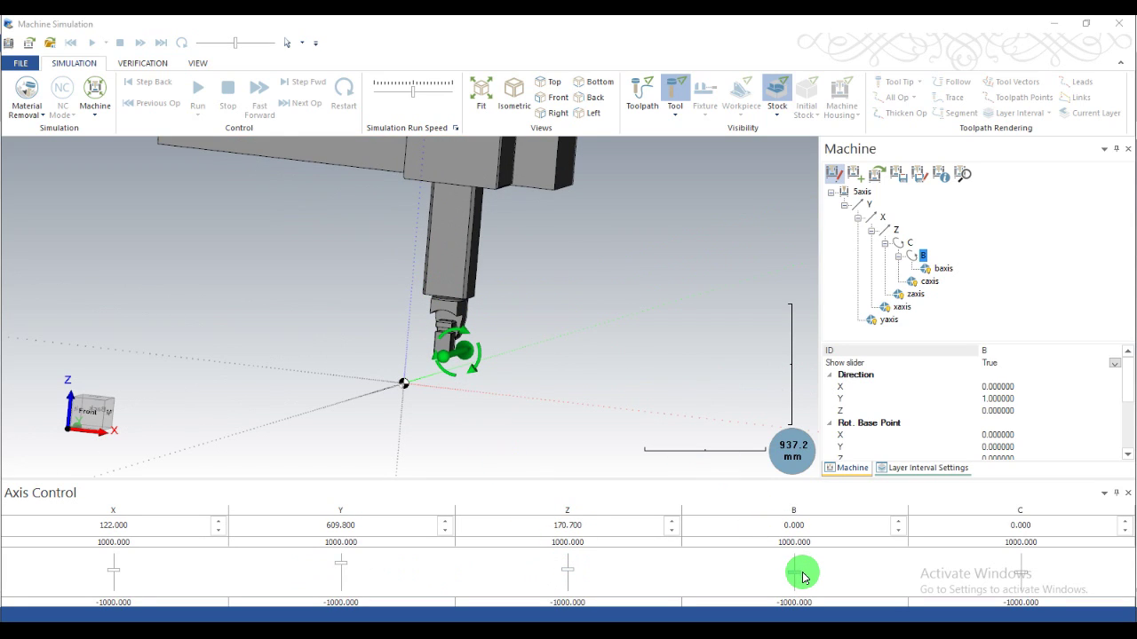
Test the rotary axes by jogging B through several positions to about 756.1 and C to about -268.3
mouse_move(795, 576)
left_mouse_down()
mouse_move(792, 565)
mouse_move(793, 575)
left_mouse_up()
scroll(417, 315, "up", 4)
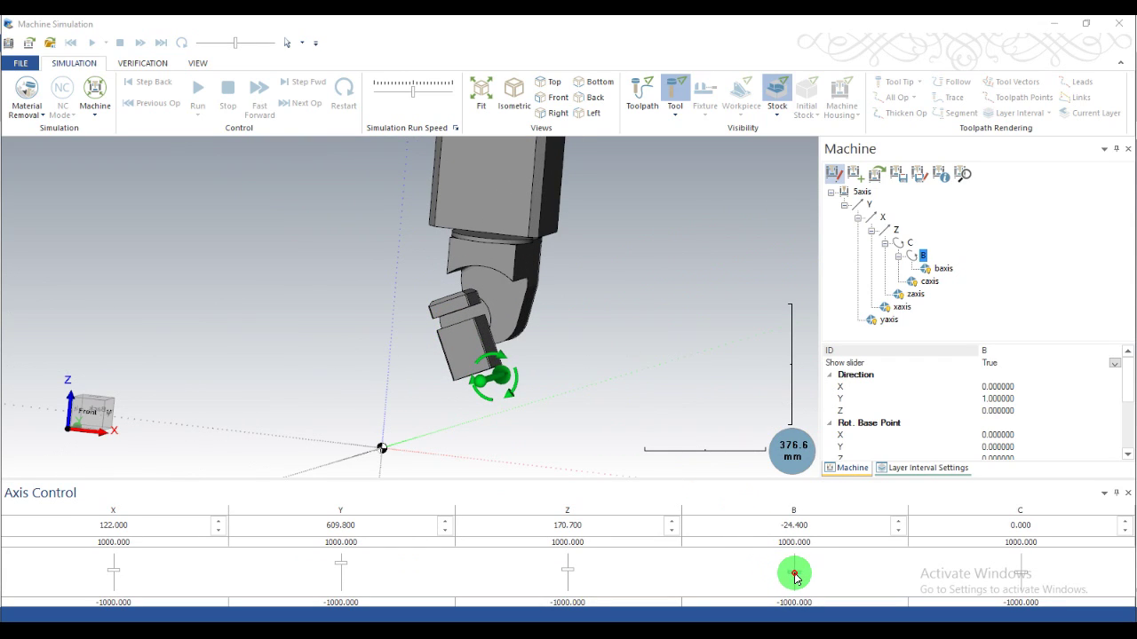
left_click_drag(796, 578, 795, 574)
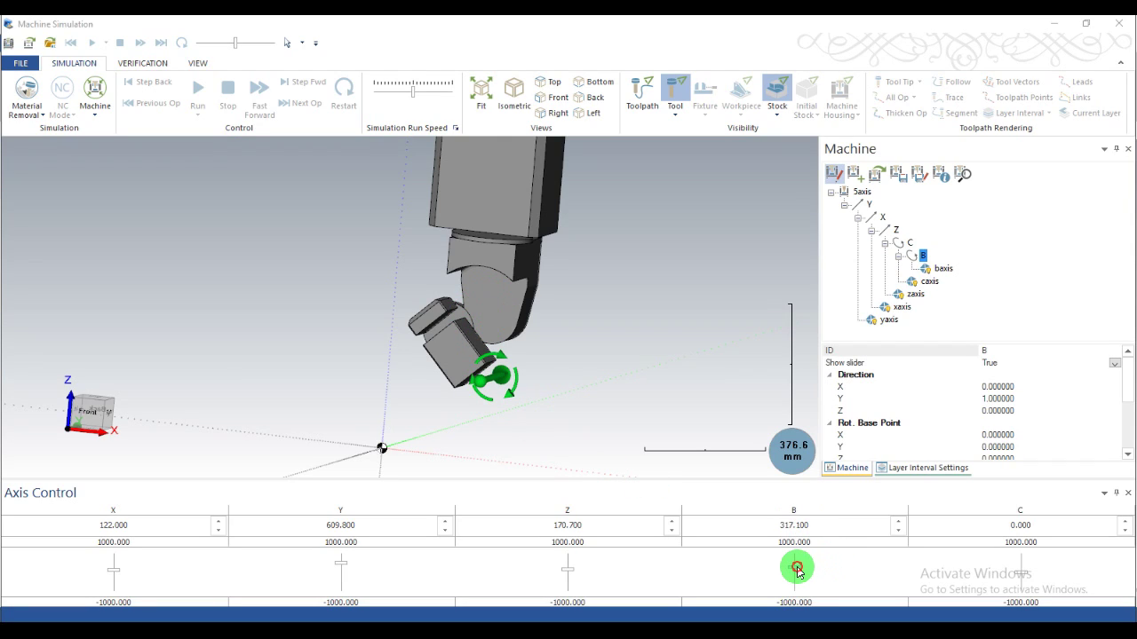
mouse_move(796, 573)
left_mouse_down()
mouse_move(791, 588)
mouse_move(783, 568)
left_mouse_up()
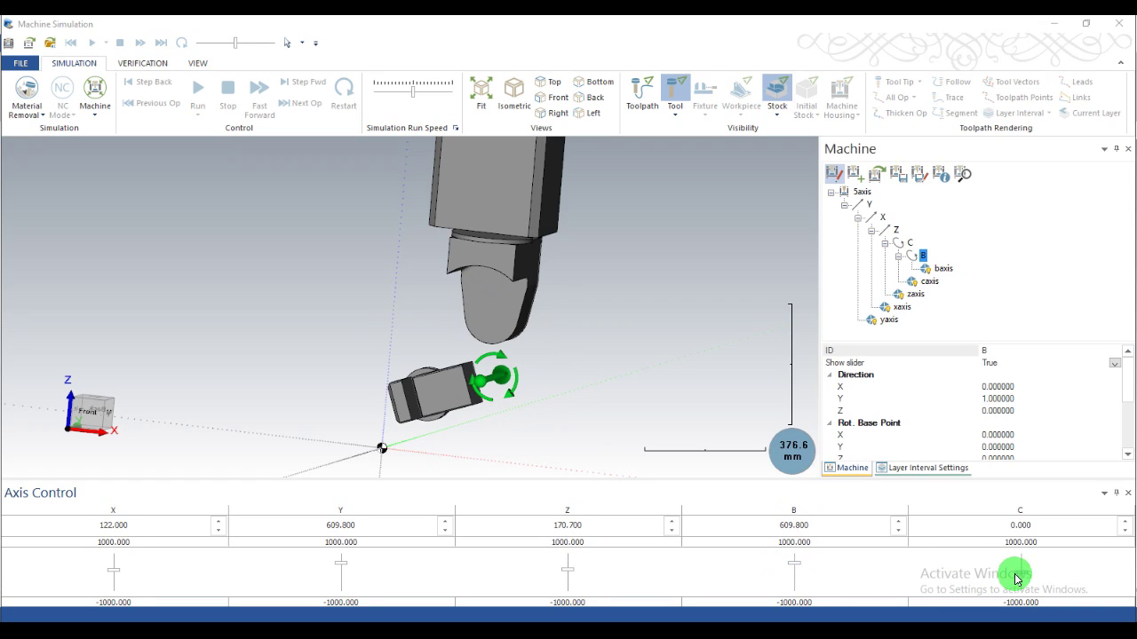
left_click_drag(1018, 578, 1009, 574)
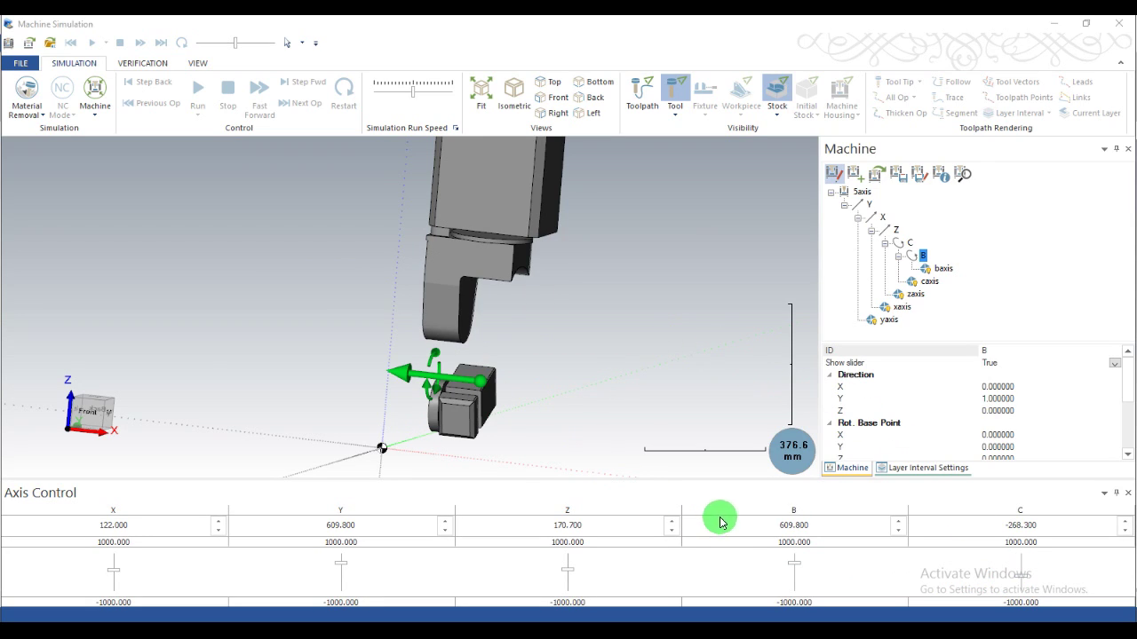
left_click_drag(795, 570, 794, 560)
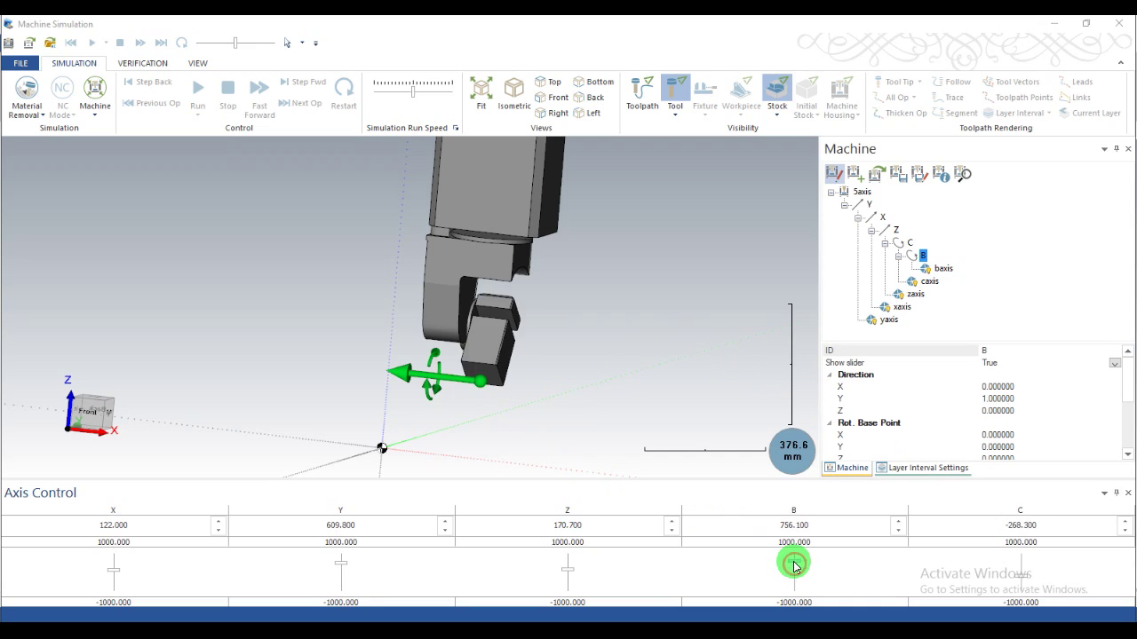
Switch to the 5axis model in Mastercam and examine the B-axis pivot height dimension in the front view
mouse_move(435, 629)
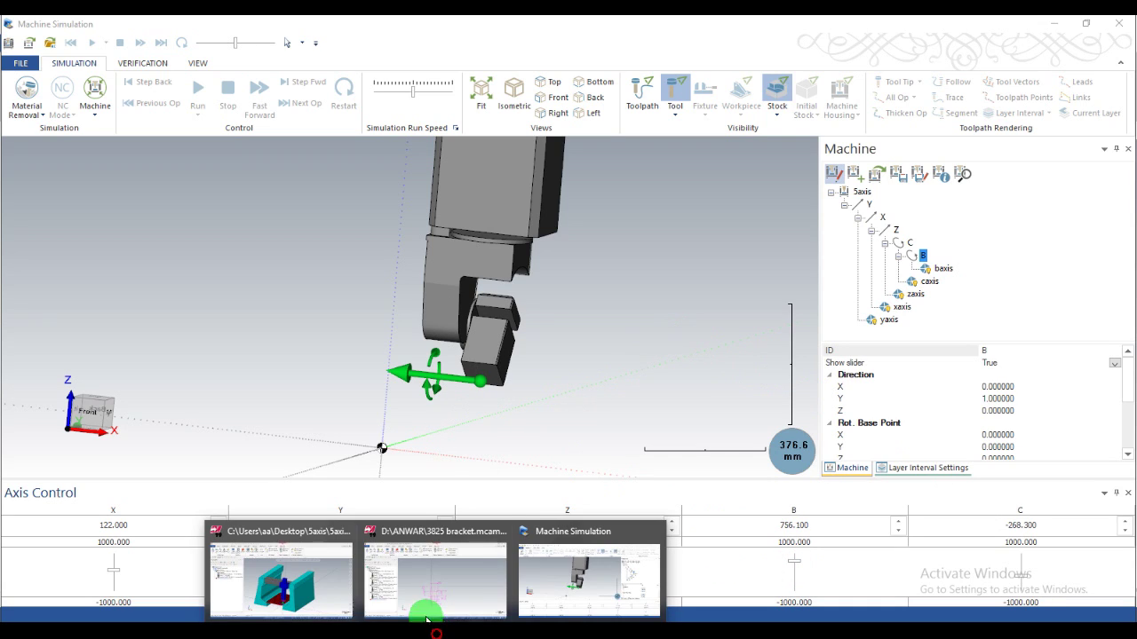
left_click(310, 591)
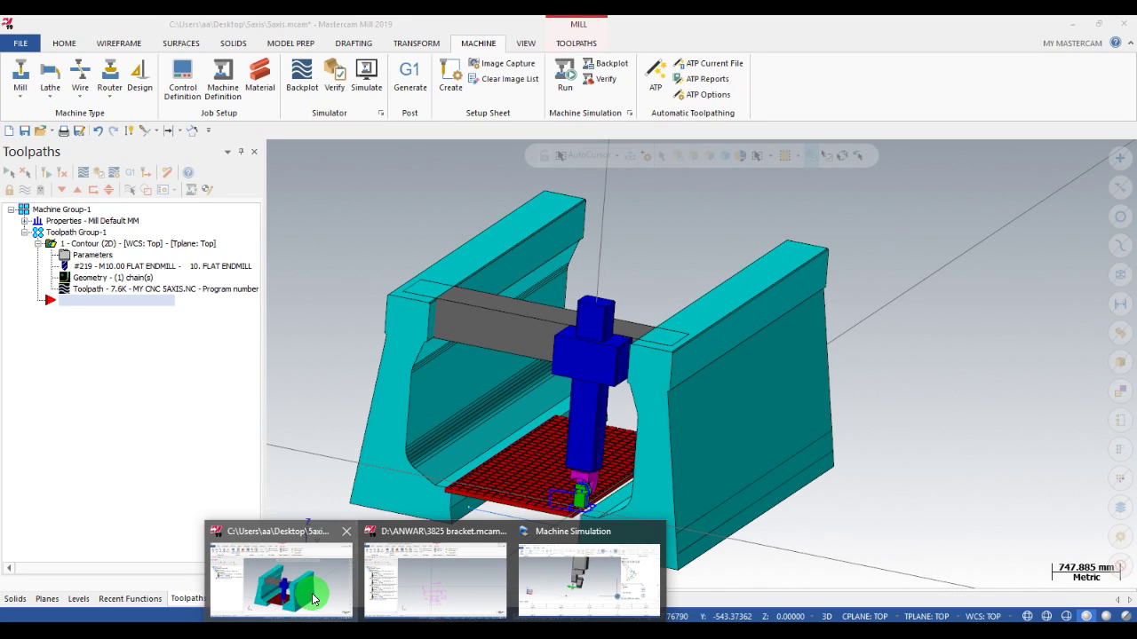
right_click(321, 222)
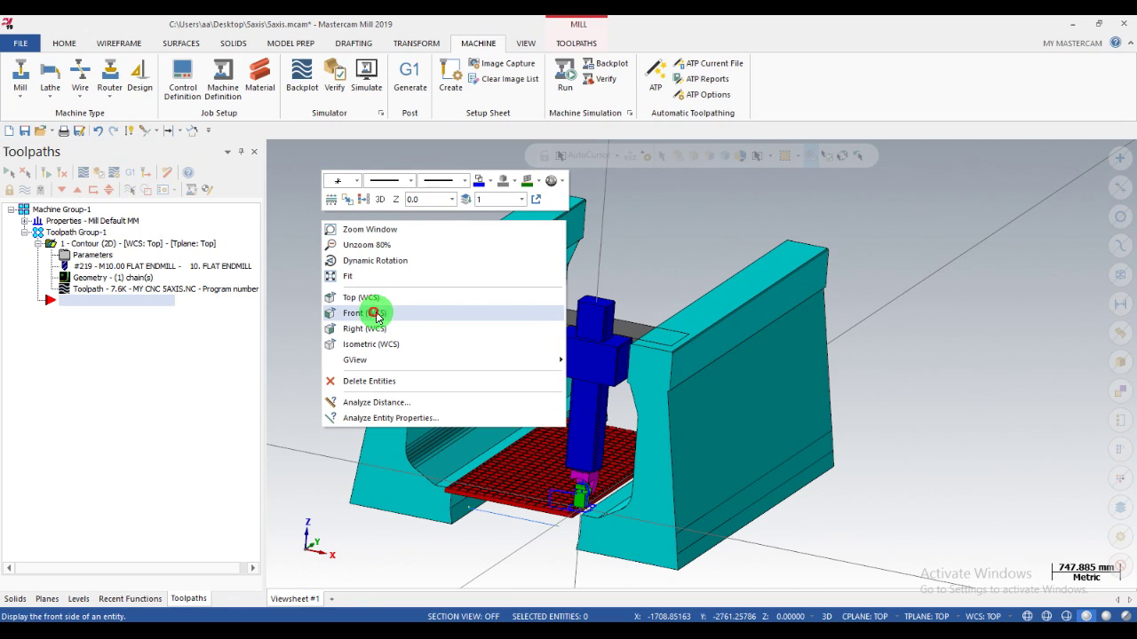
key("Return")
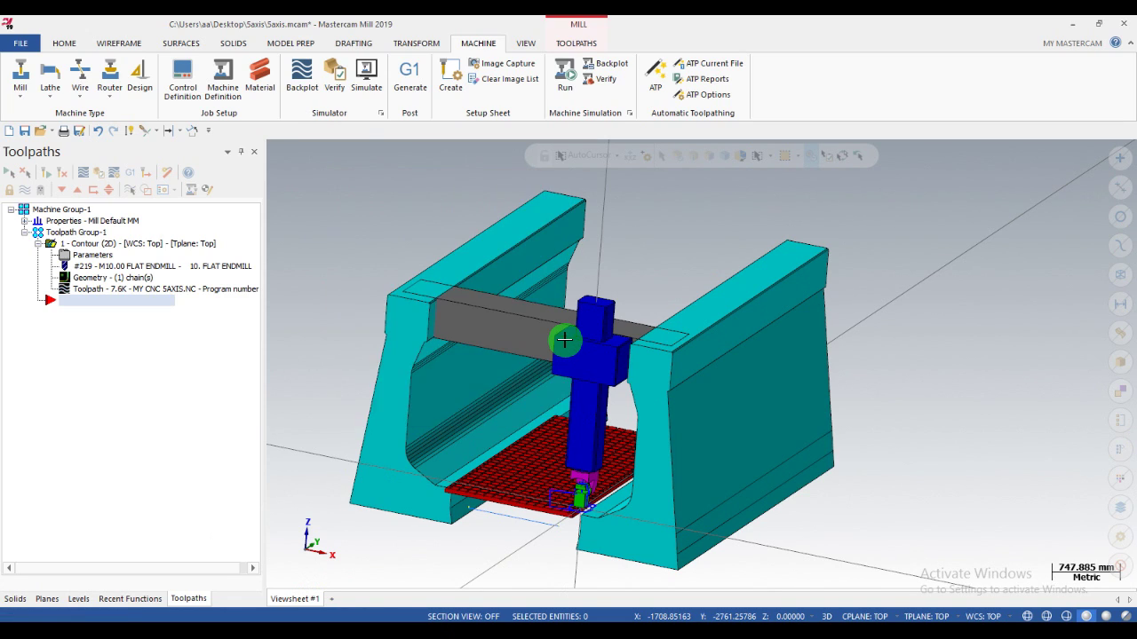
scroll(565, 340, "up", 5)
scroll(560, 350, "up", 3)
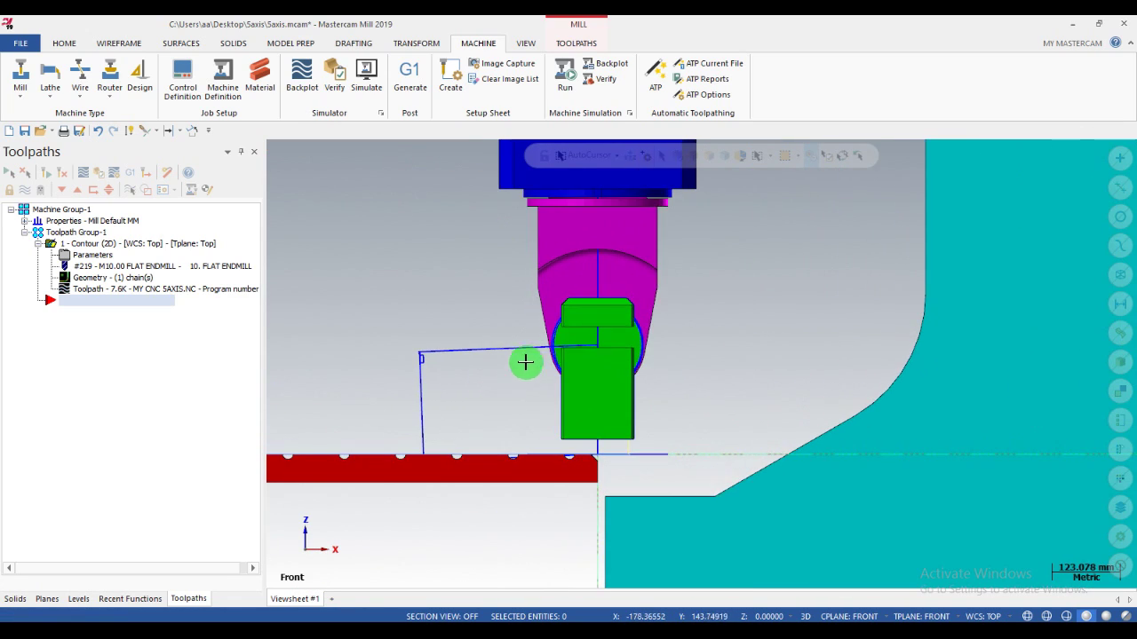
scroll(586, 339, "up", 4)
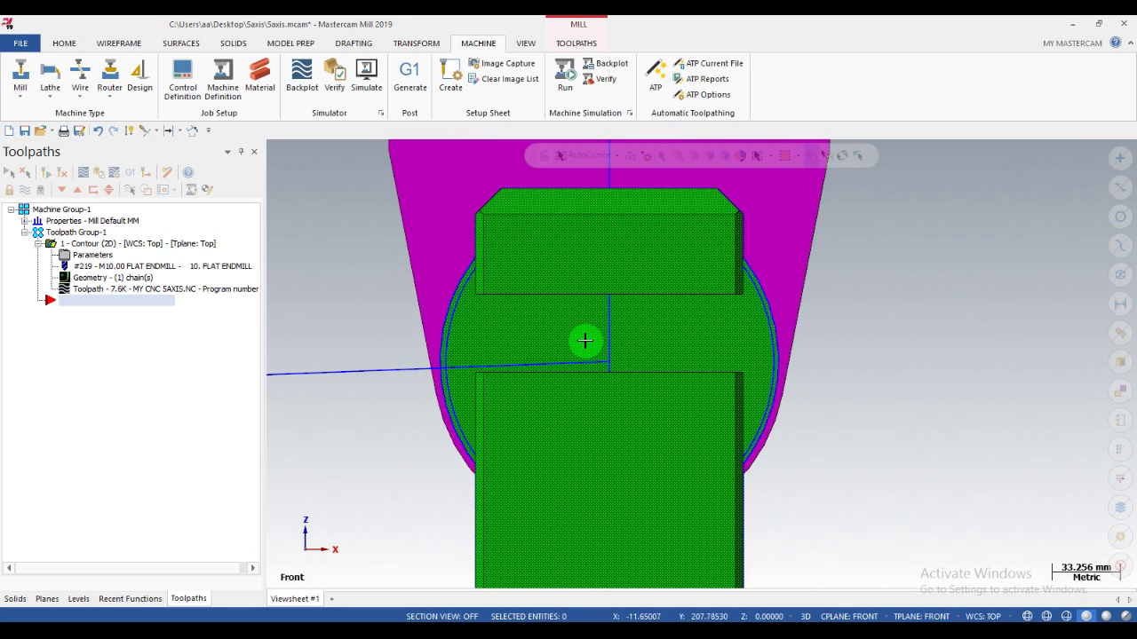
scroll(633, 343, "down", 3)
scroll(633, 344, "down", 3)
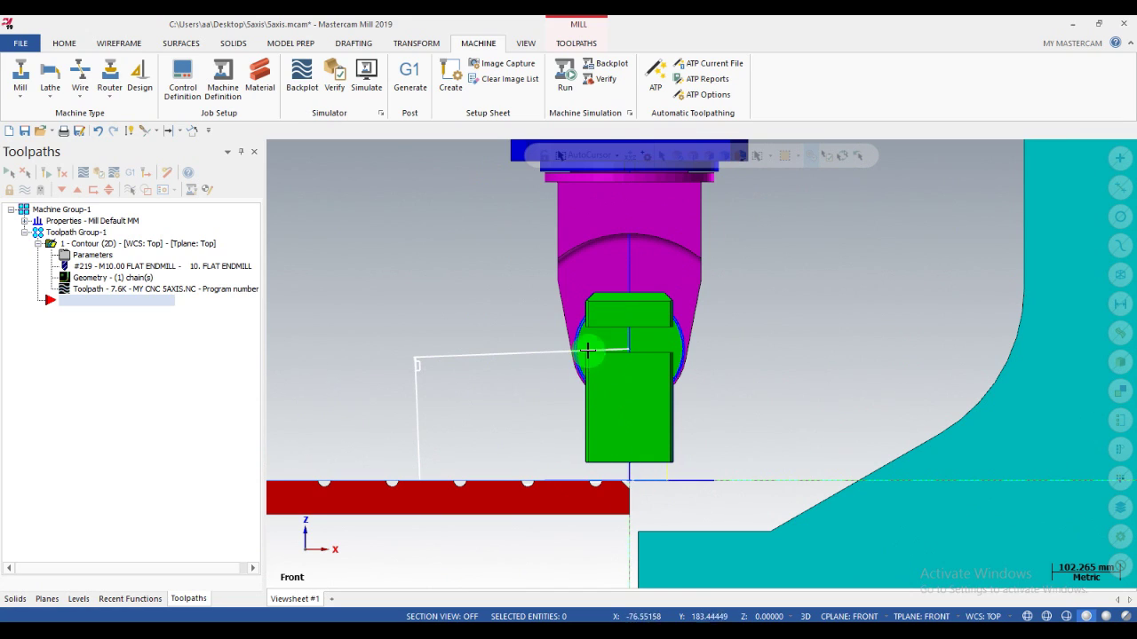
scroll(610, 344, "up", 2)
scroll(416, 395, "up", 6)
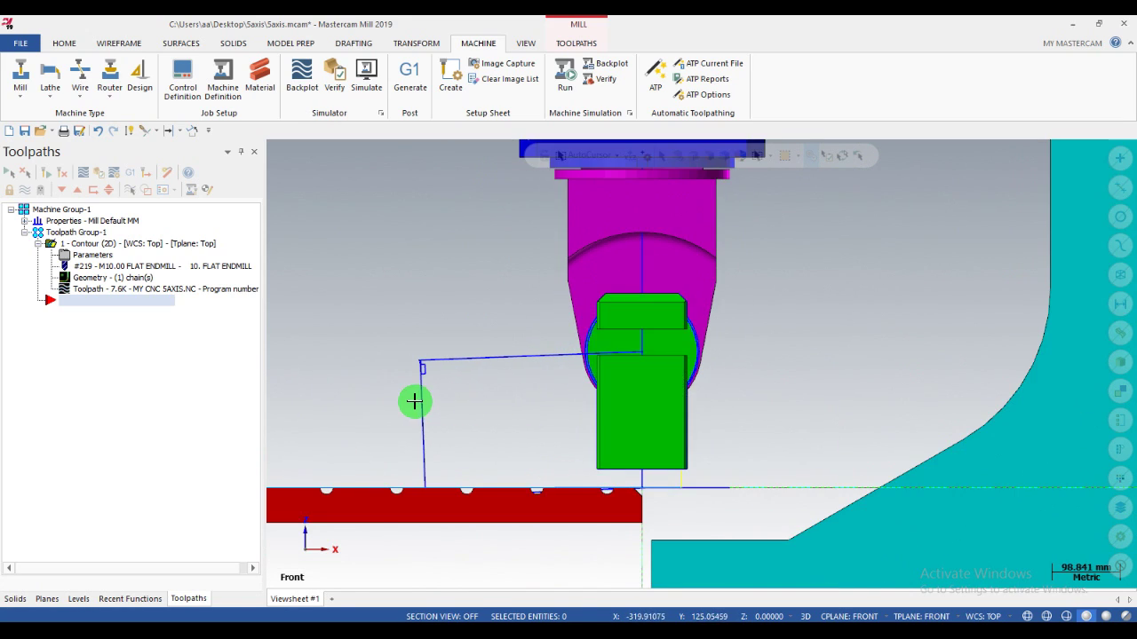
scroll(461, 311, "up", 3)
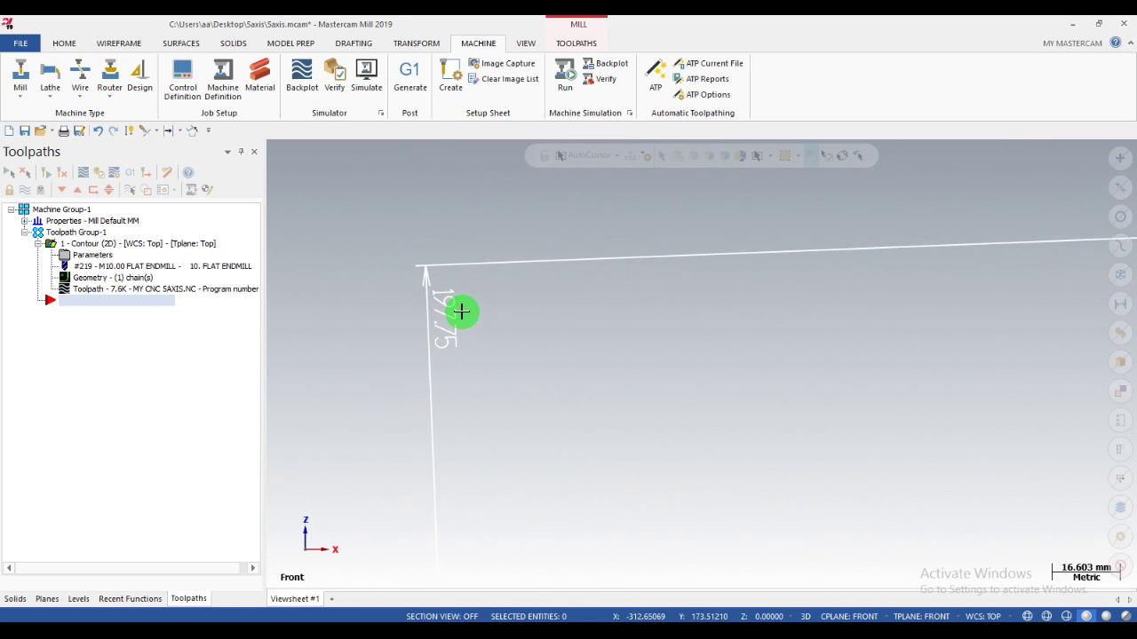
scroll(460, 311, "down", 8)
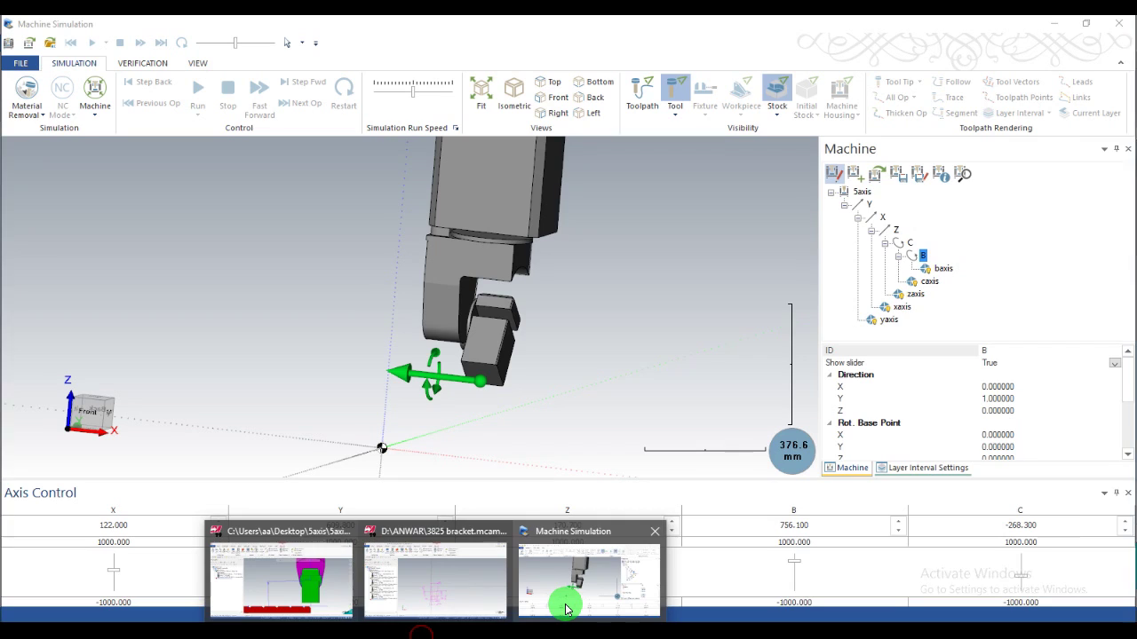
Switch back to Machine Simulation and set the Z of the B axis's rotation base point to 197.75
left_click(567, 602)
middle_click_drag(551, 433, 639, 422)
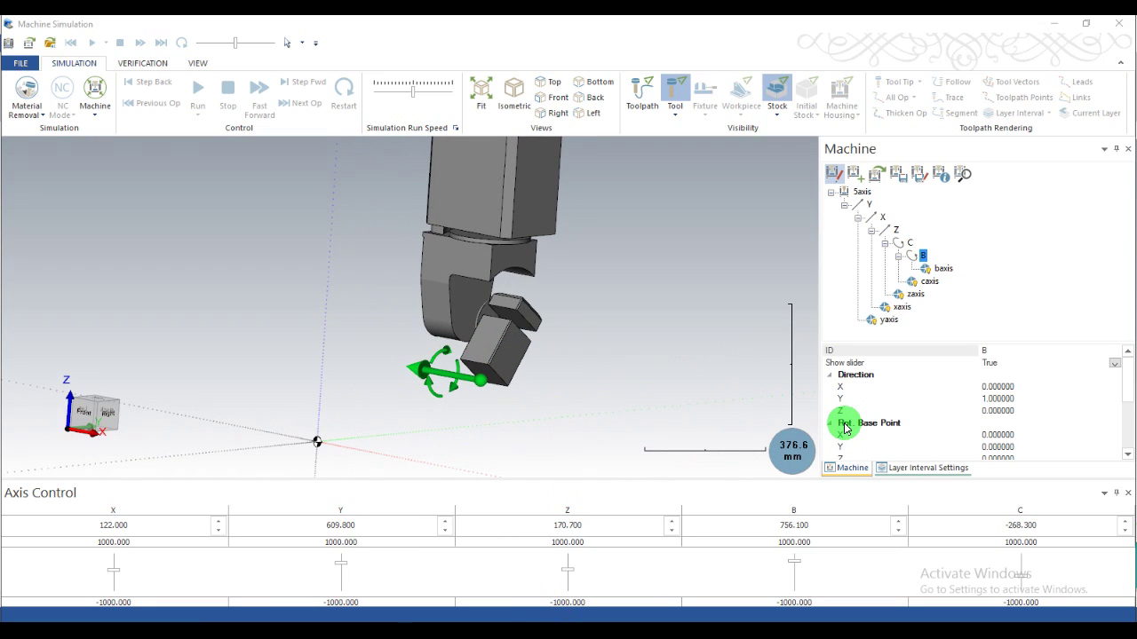
left_click(1127, 458)
left_click(1126, 454)
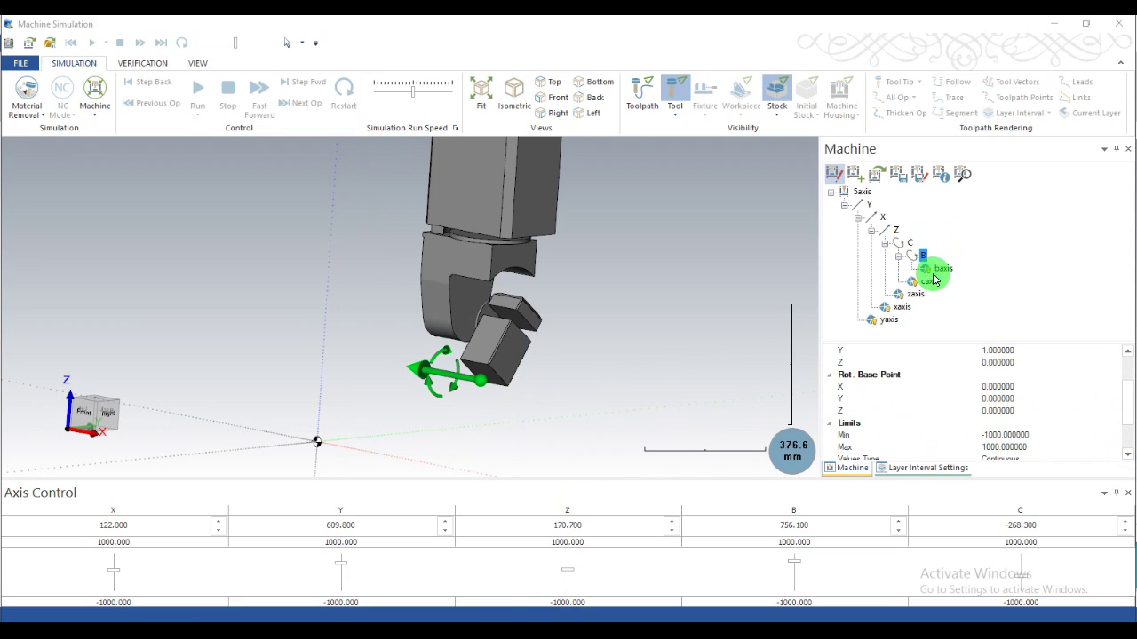
left_click_drag(798, 566, 796, 565)
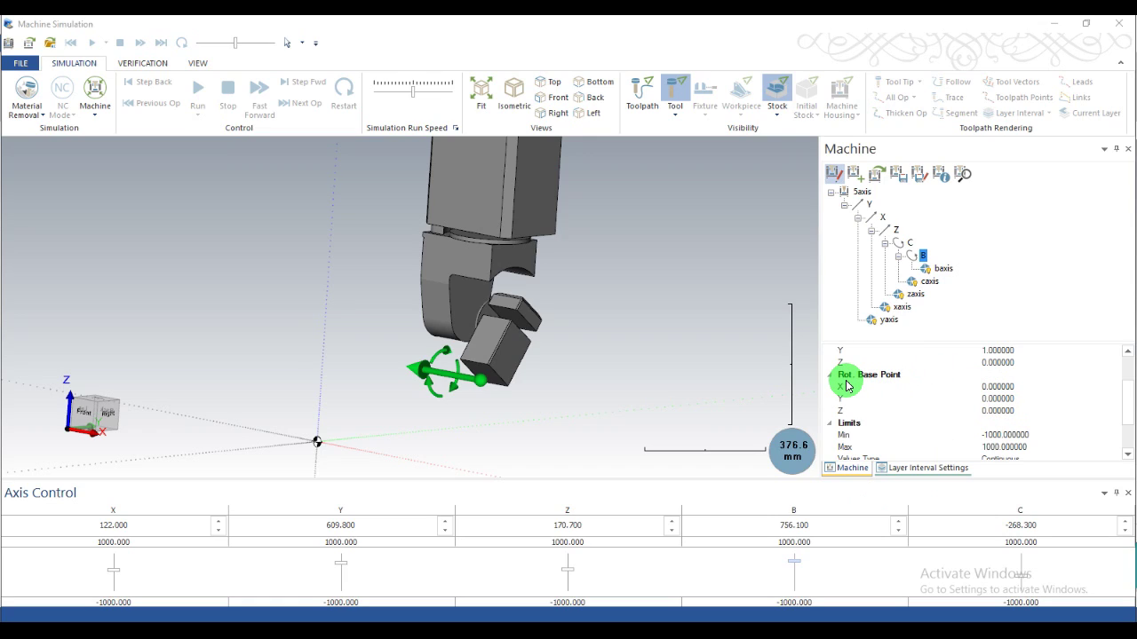
left_click(998, 413)
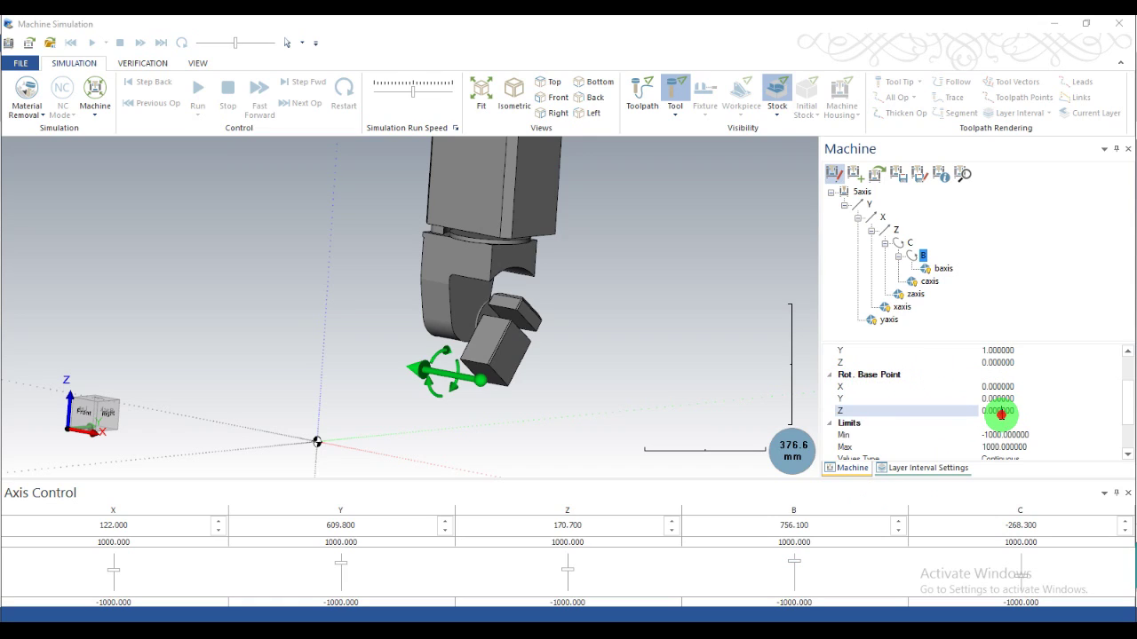
left_click(1020, 413)
type("197")
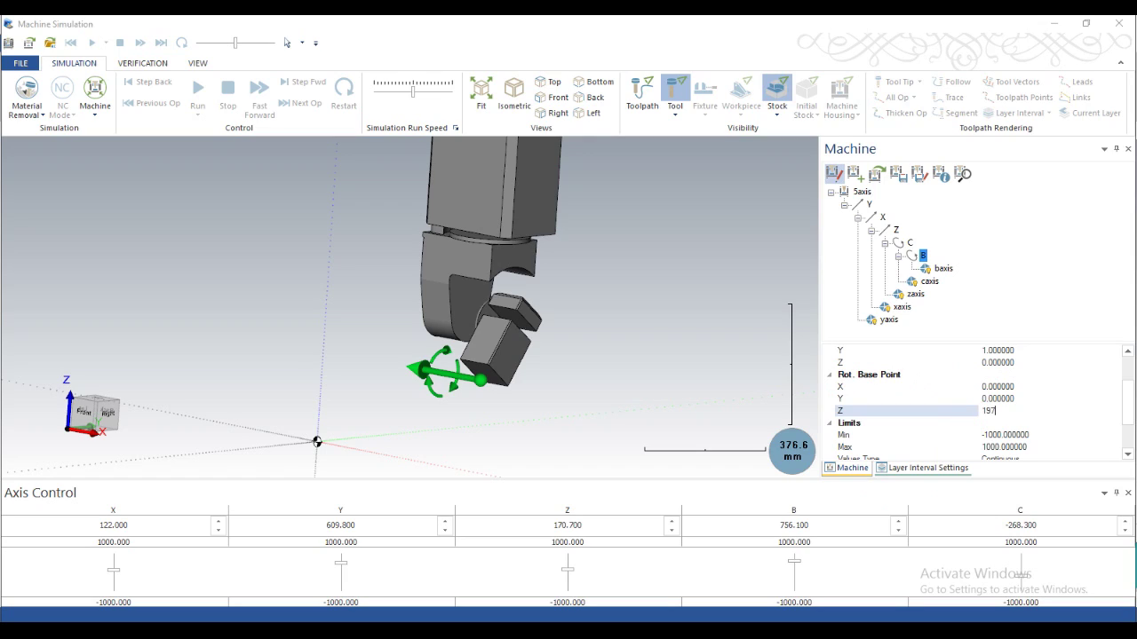
type(".75")
left_click(973, 417)
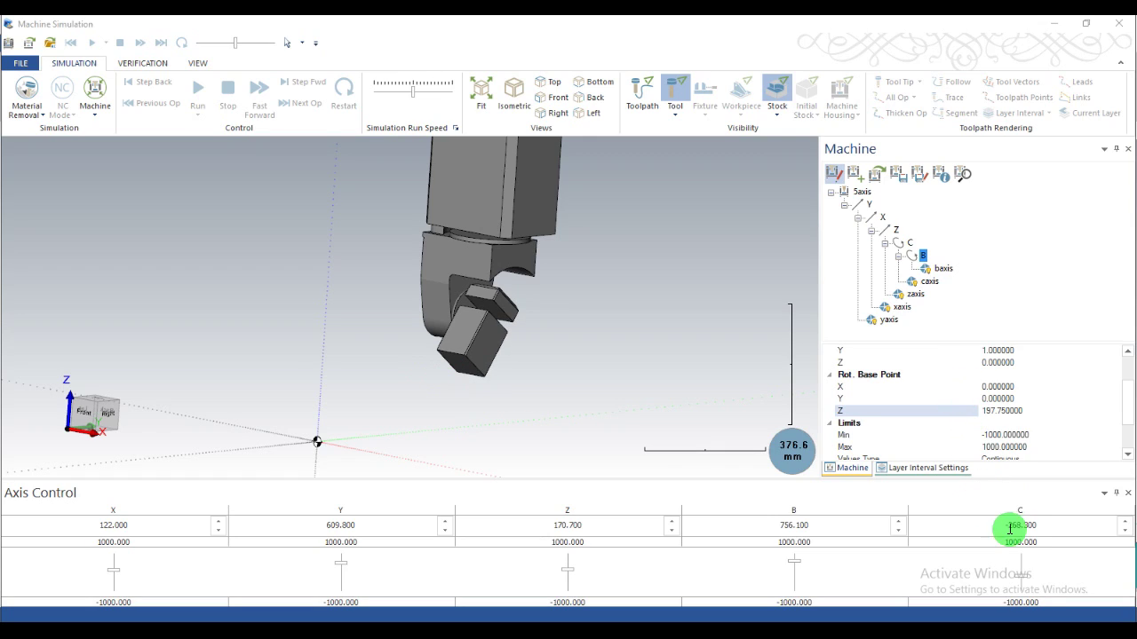
Jog the B axis to check its rotation, and set the B axis limits to a minimum of -120 and maximum of 120
left_click_drag(796, 567, 799, 575)
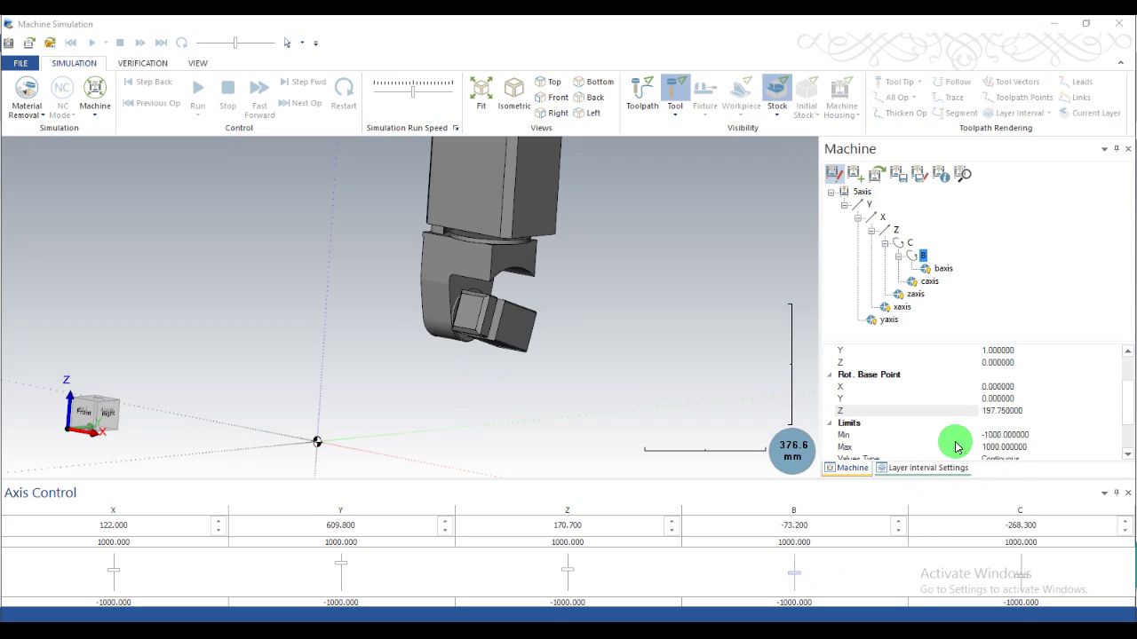
left_click(1023, 434)
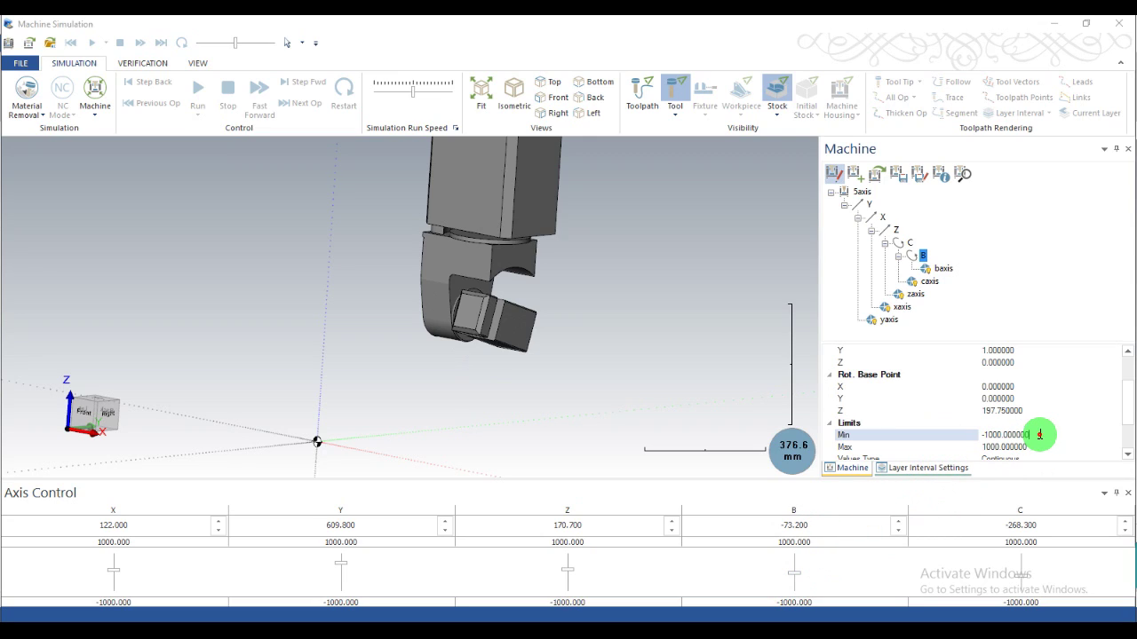
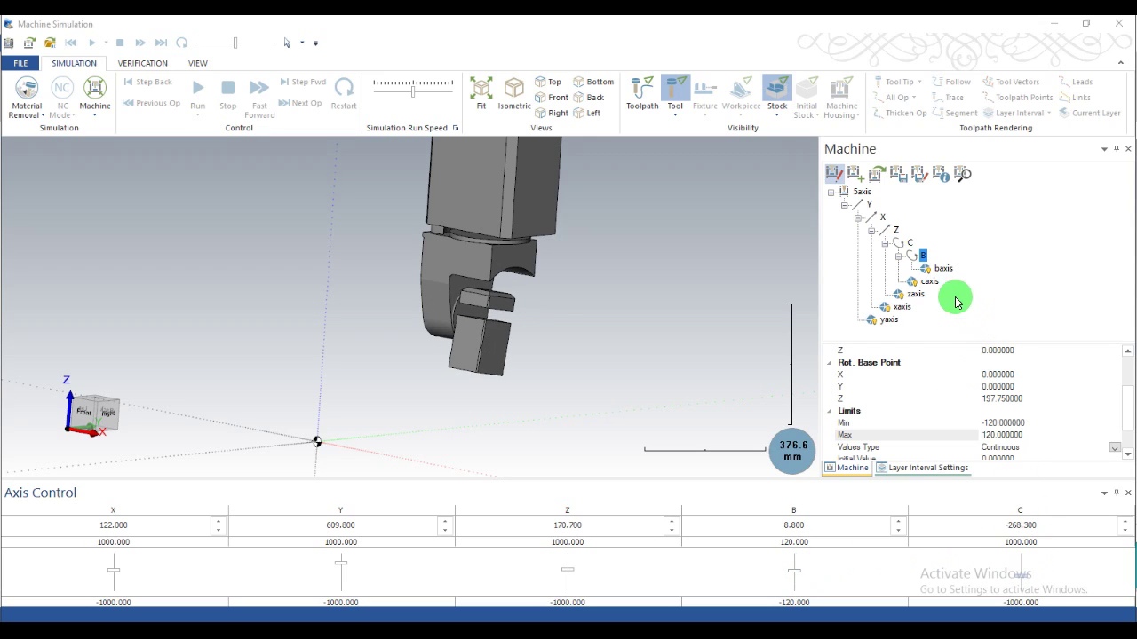
left_click(922, 255)
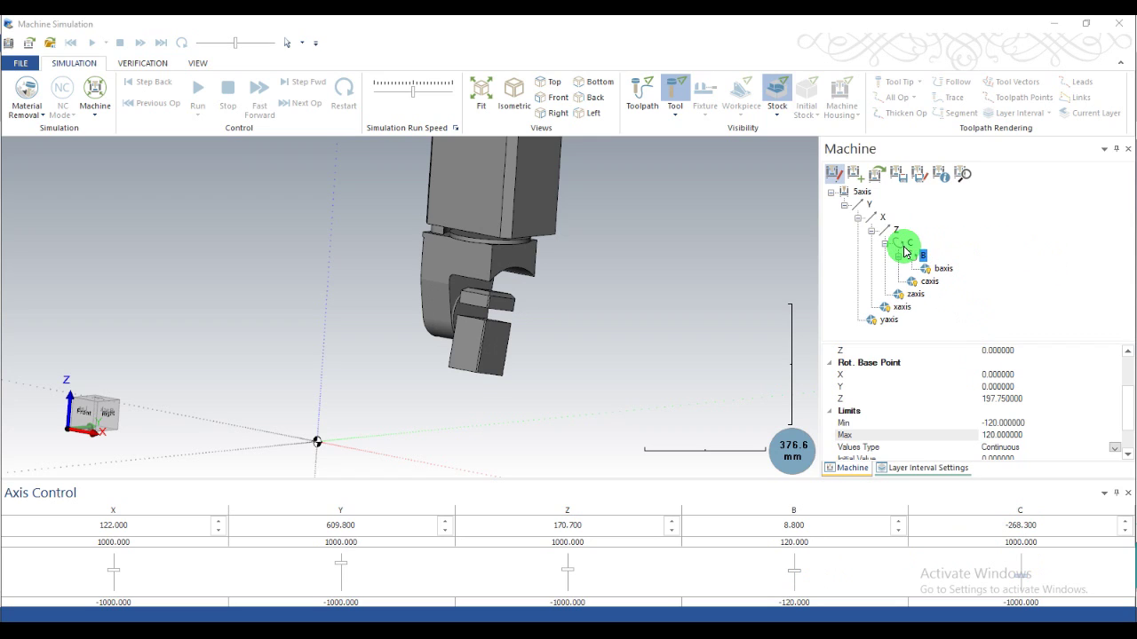
Jog the C axis to about -73.2 and set its limits to a minimum of -270 and maximum of 270
left_click(904, 246)
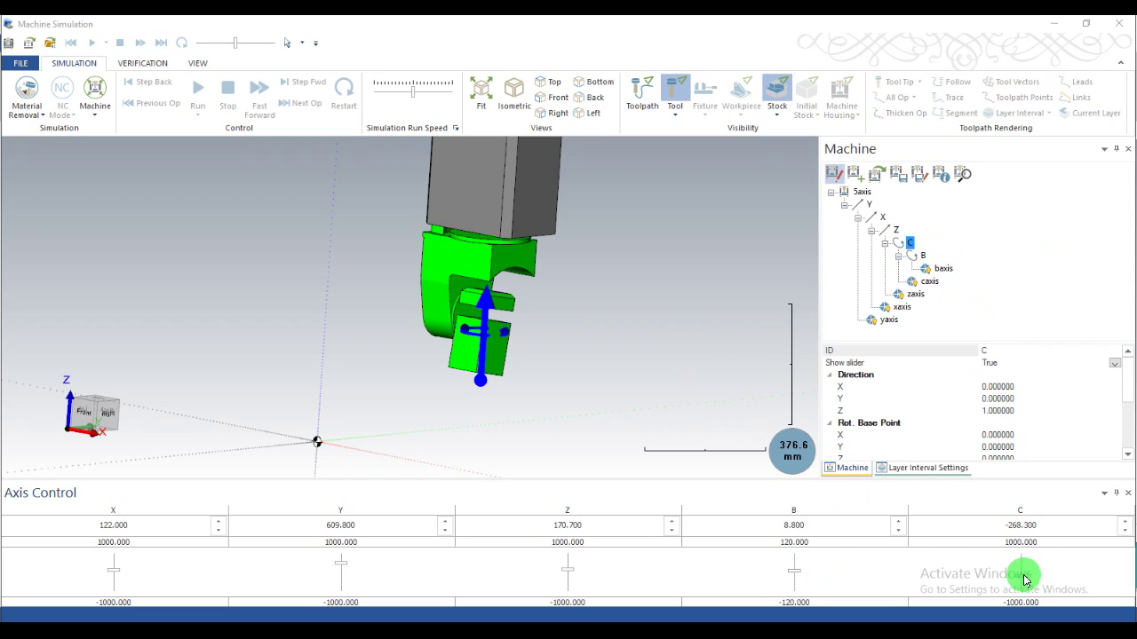
mouse_move(1024, 580)
left_mouse_down()
mouse_move(1022, 569)
mouse_move(1017, 597)
mouse_move(1022, 571)
mouse_move(1028, 578)
left_mouse_up()
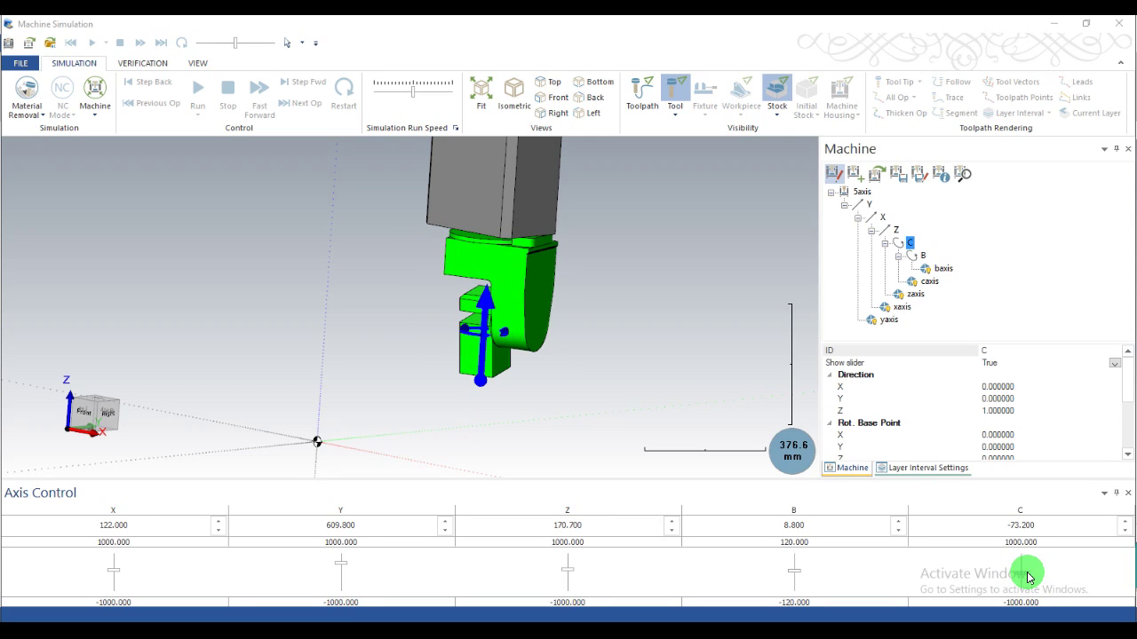
left_click(1126, 456)
left_click(1126, 456)
left_click(1126, 455)
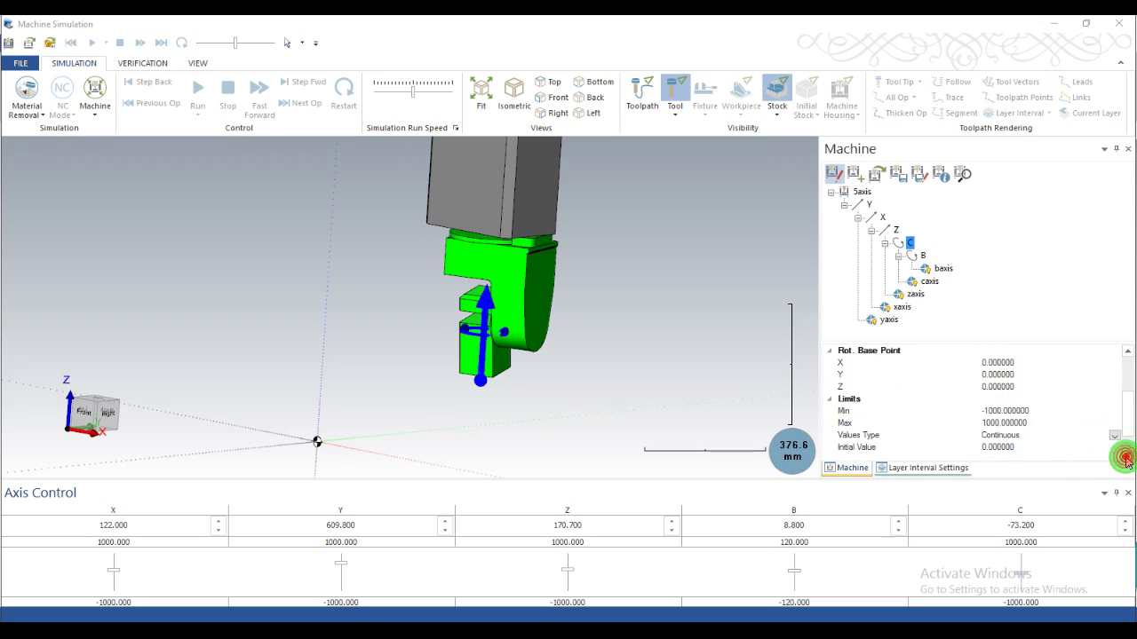
left_click(1027, 399)
left_click(1029, 398)
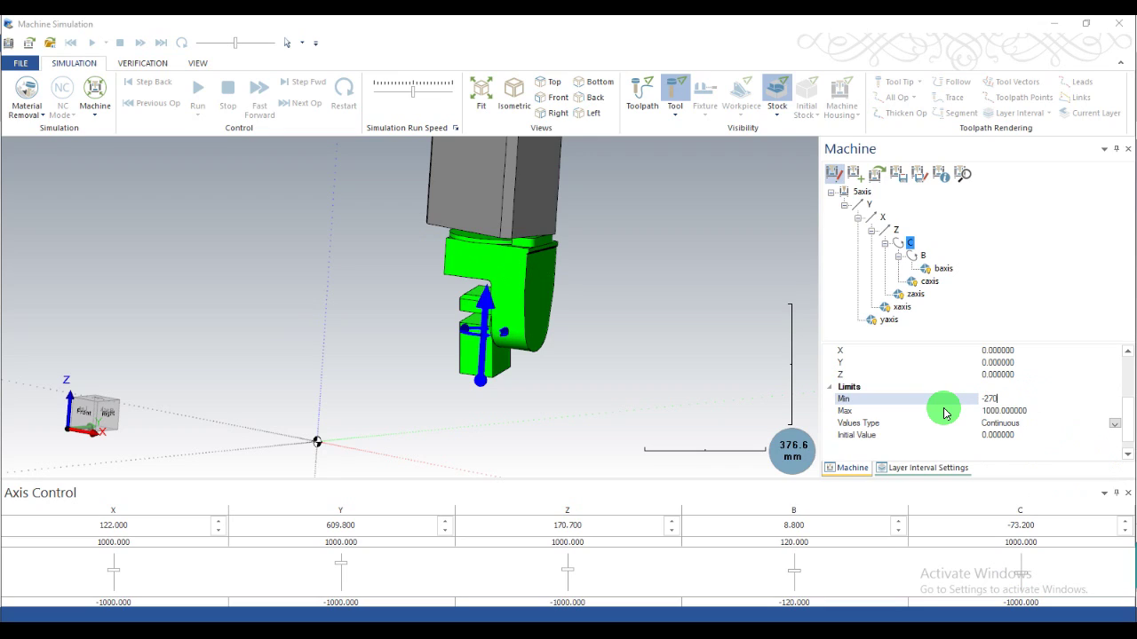
type("-270")
key("Return")
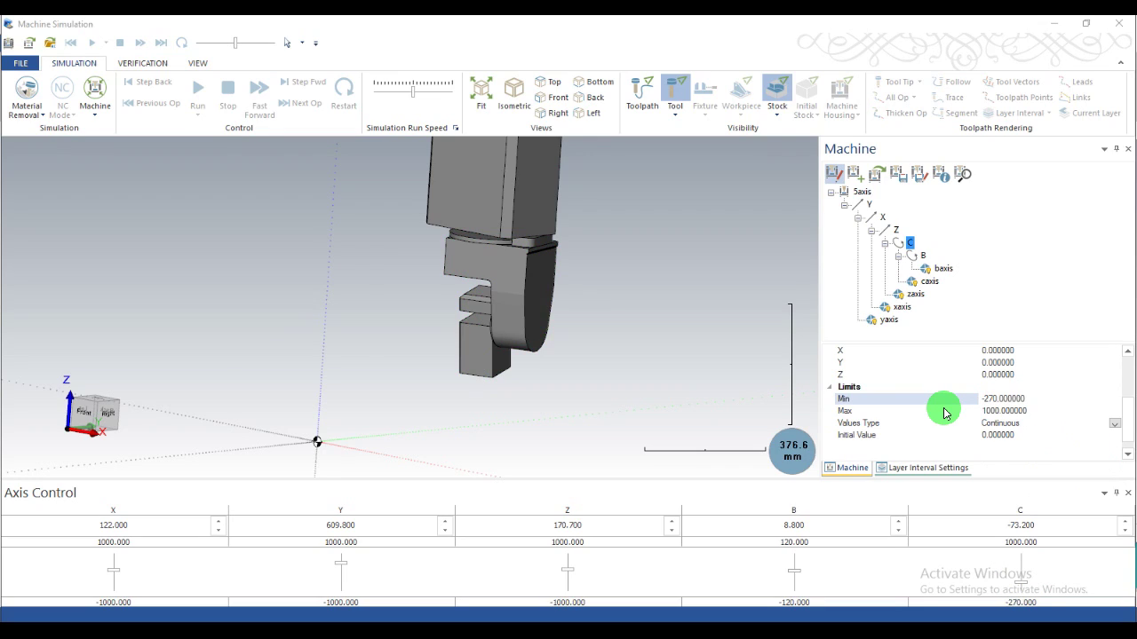
left_click(1011, 413)
left_click(1028, 413)
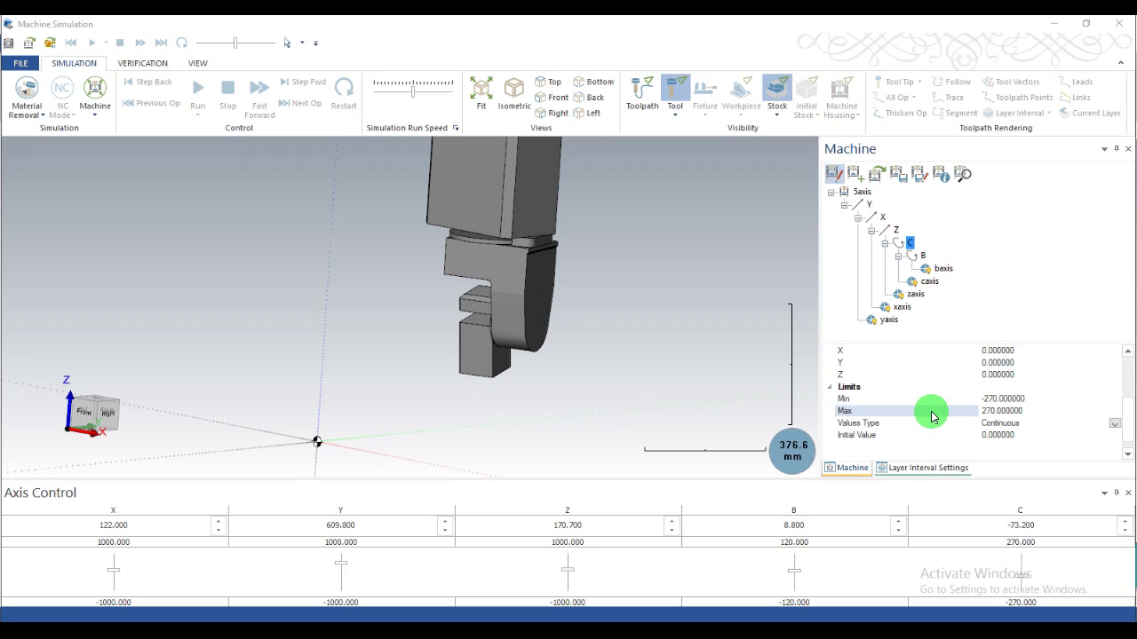
Jog C to about -164.6, X to -1000 and Y to about 463.4 to test the axis motion
left_click(1028, 573)
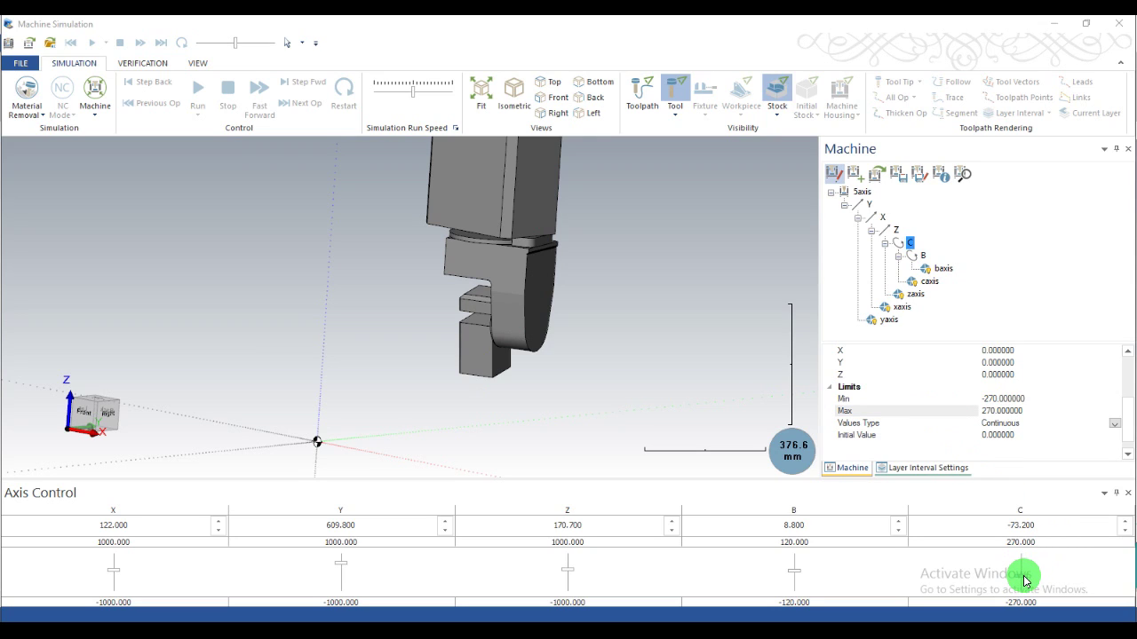
mouse_move(1023, 581)
left_mouse_down()
mouse_move(1018, 558)
mouse_move(1028, 595)
mouse_move(1015, 558)
mouse_move(1022, 583)
left_mouse_up()
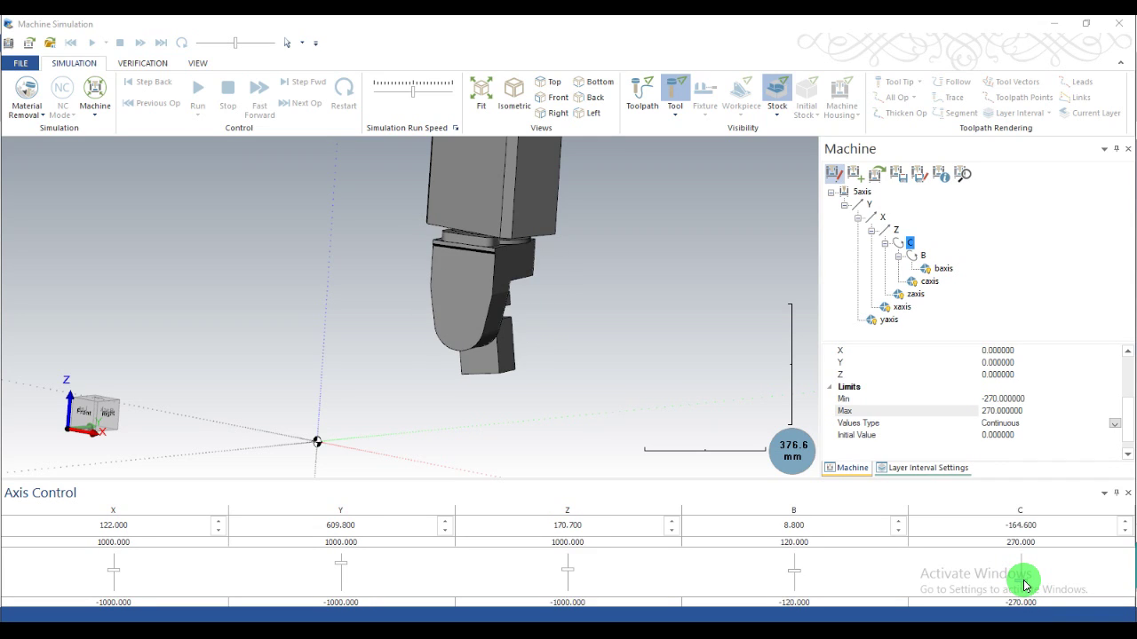
scroll(566, 330, "down", 4)
middle_click_drag(574, 351, 520, 338)
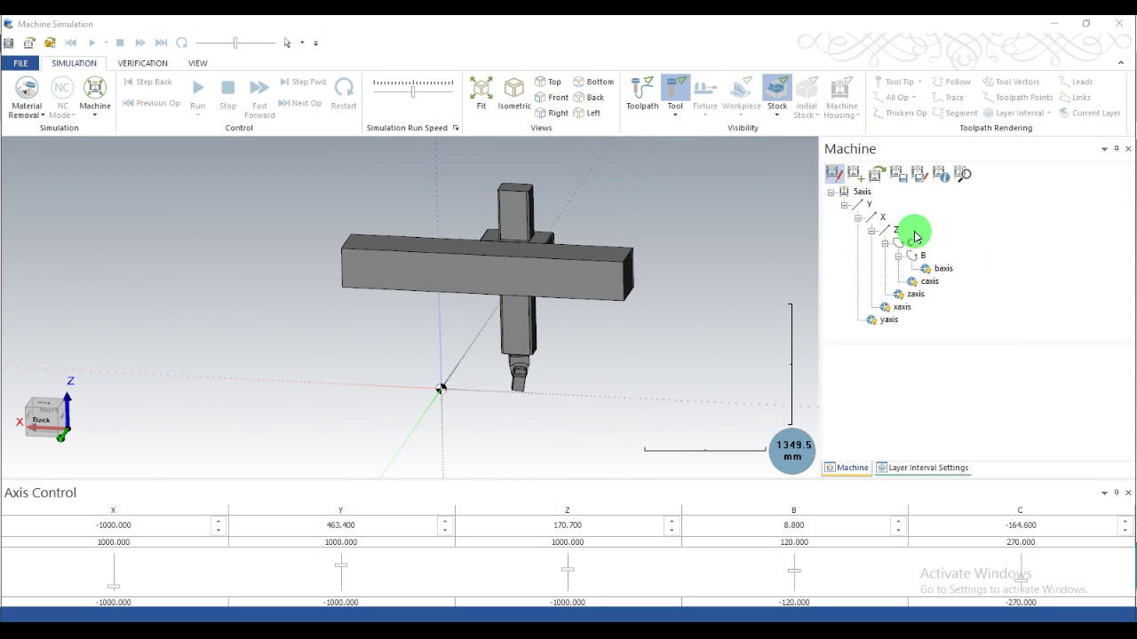
Add the body STL file as geometry directly under the 5axis machine root
left_click(859, 195)
right_click(860, 195)
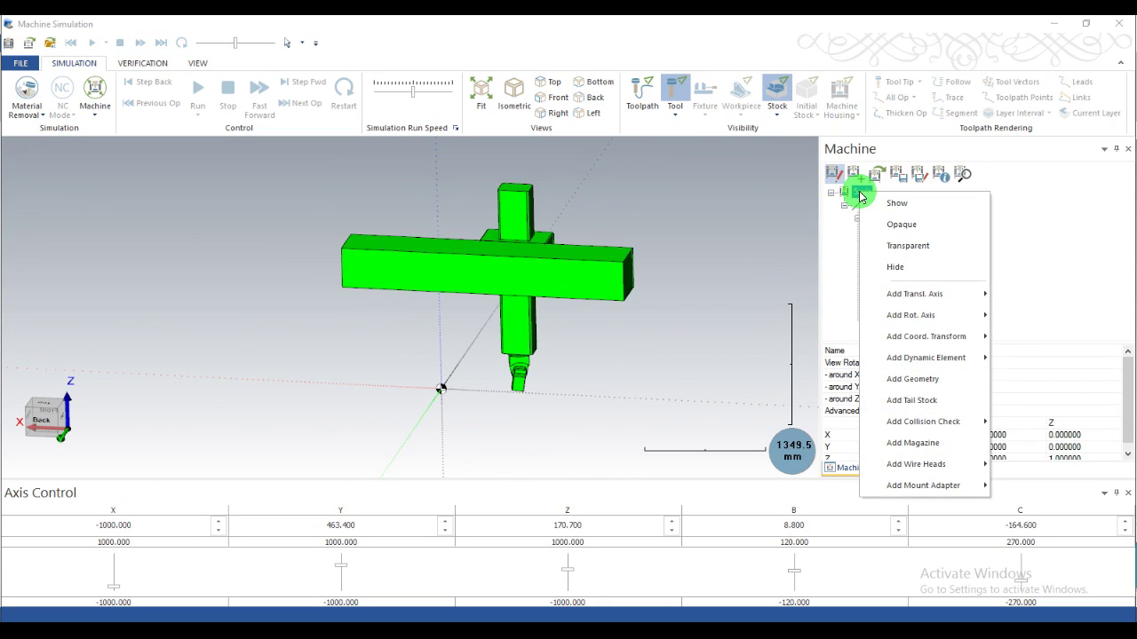
left_click(915, 379)
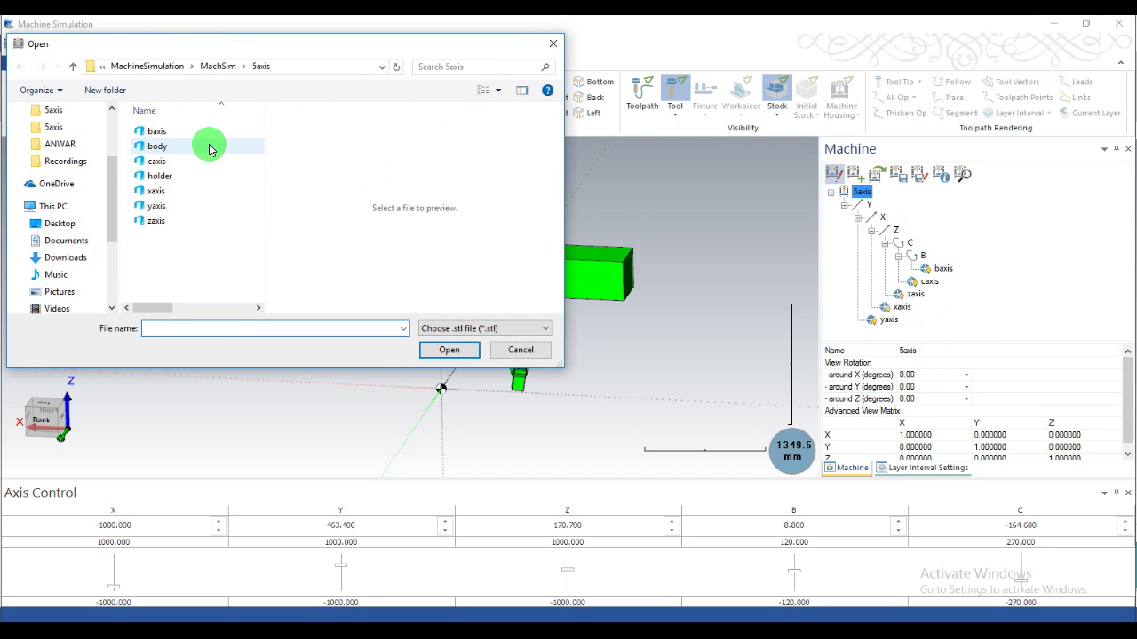
left_click(181, 153)
left_click(450, 353)
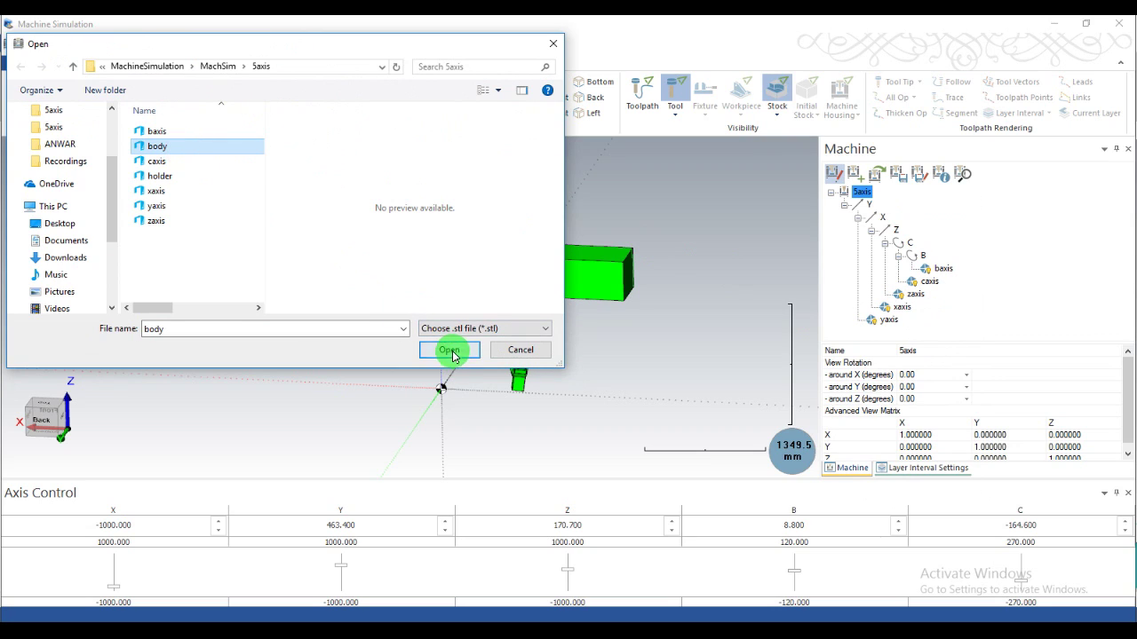
scroll(442, 329, "down", 4)
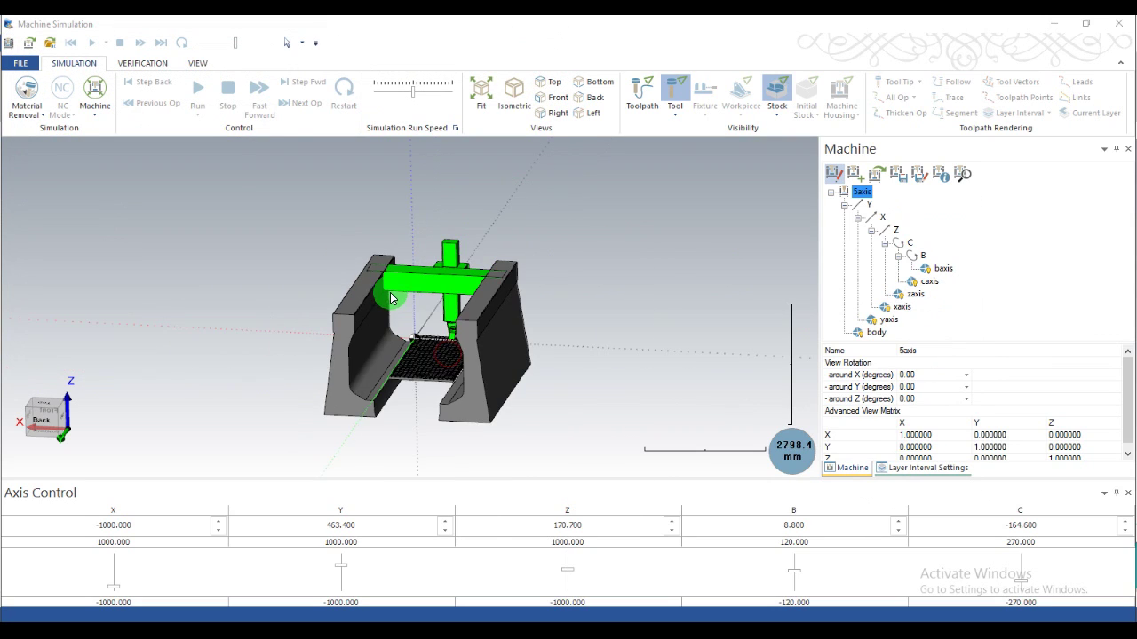
middle_click_drag(442, 329, 406, 311)
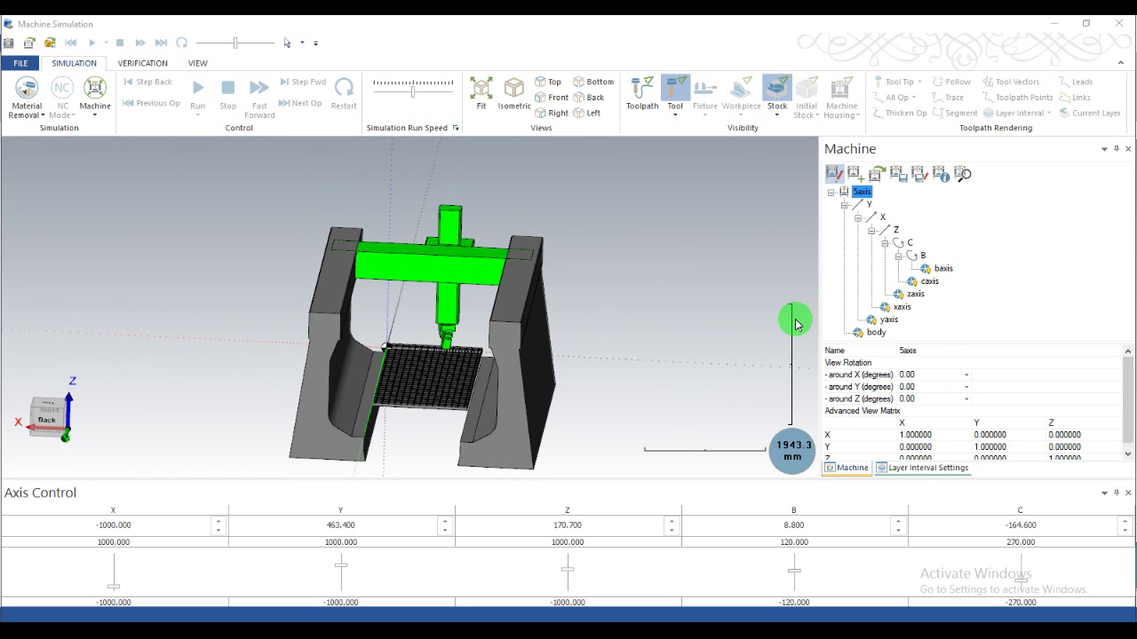
Set the colour of the baxis geometry to deep pink (FF1493)
left_click(939, 270)
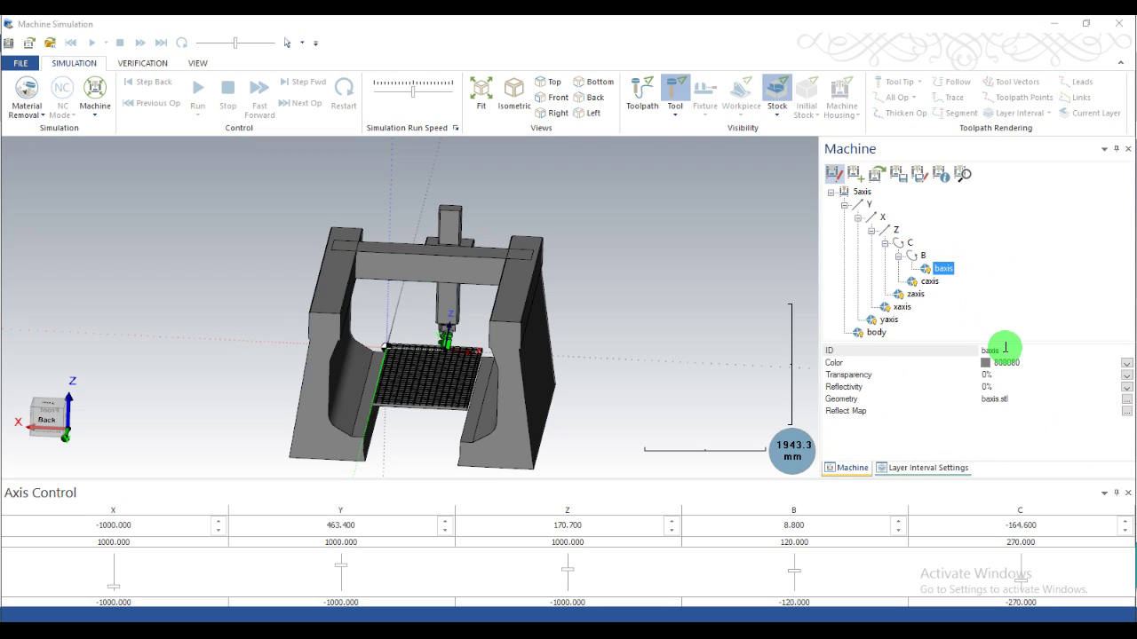
left_click(1126, 376)
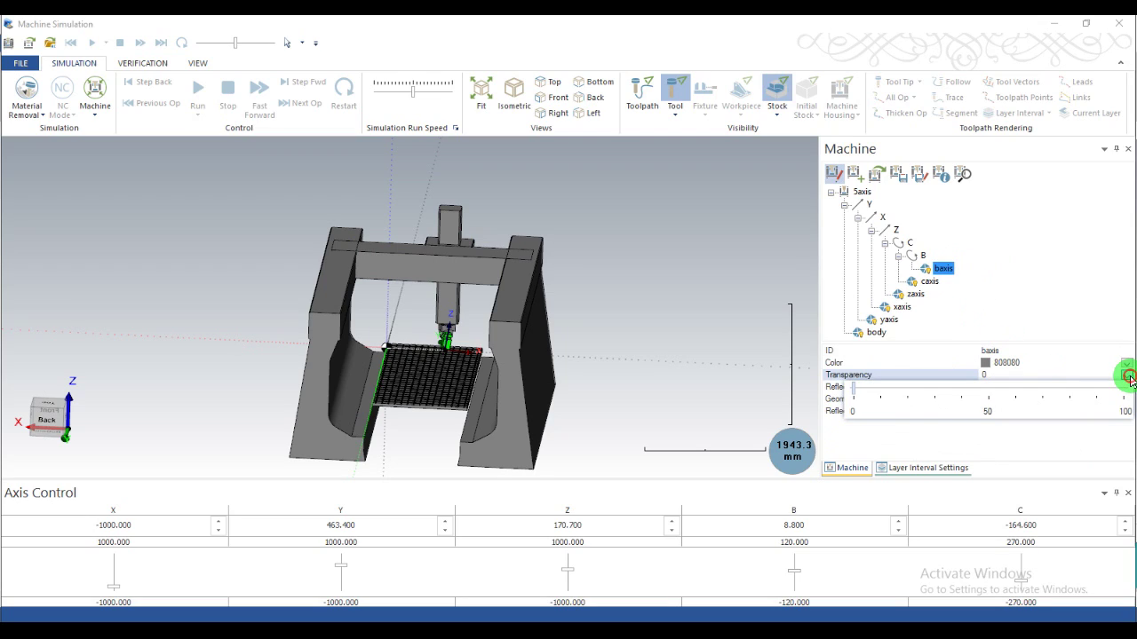
left_click(1127, 365)
left_click(1125, 363)
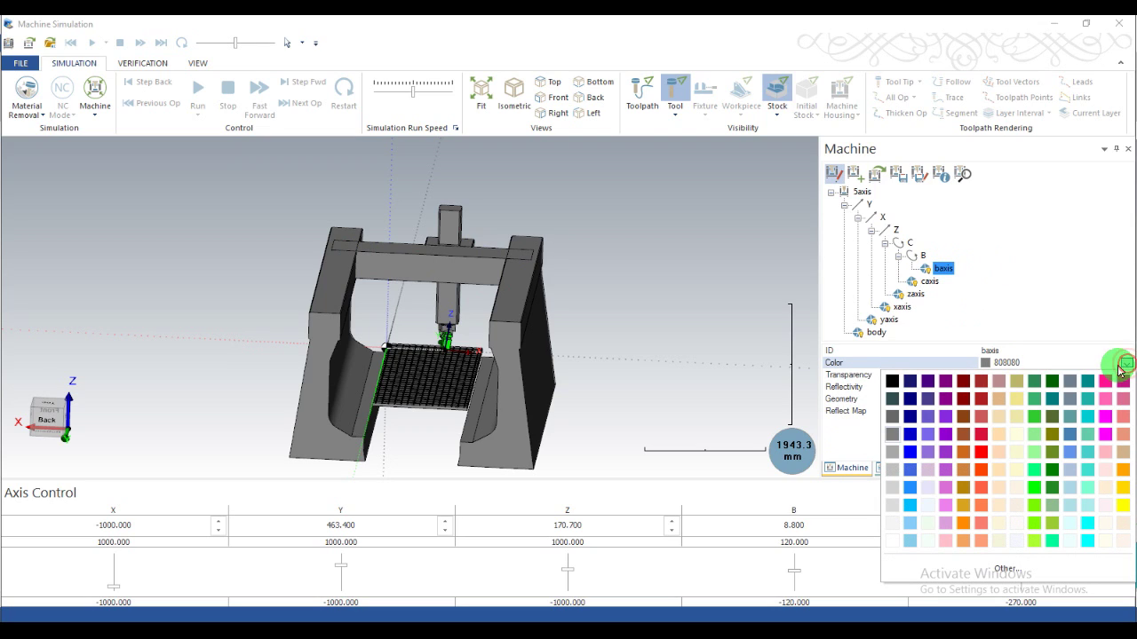
left_click(1104, 383)
scroll(448, 341, "up", 4)
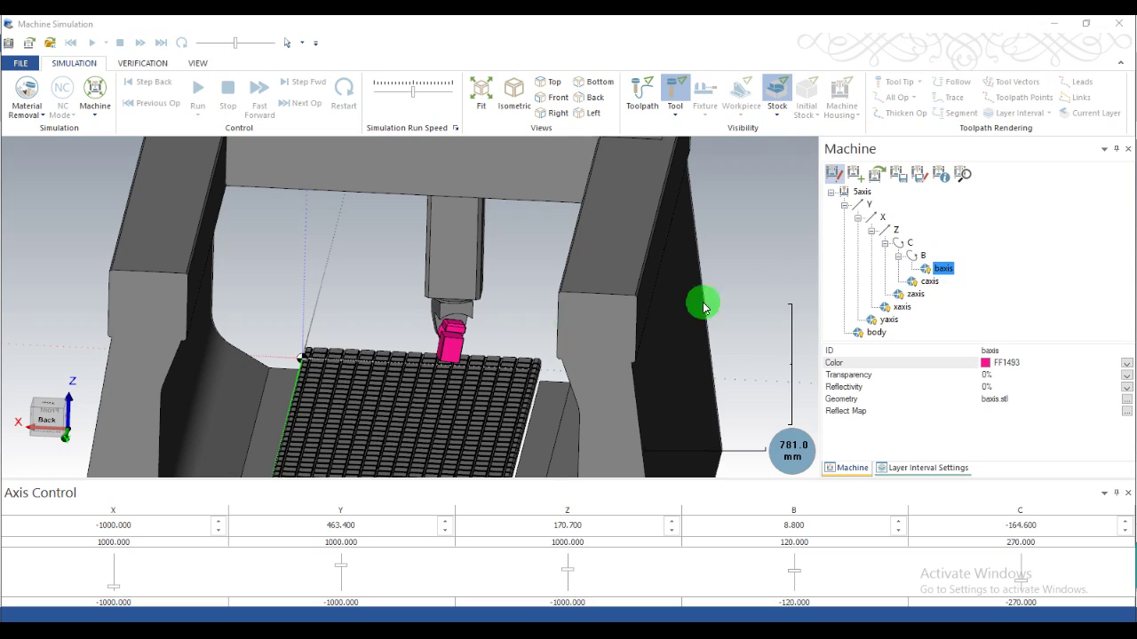
scroll(692, 273, "down", 2)
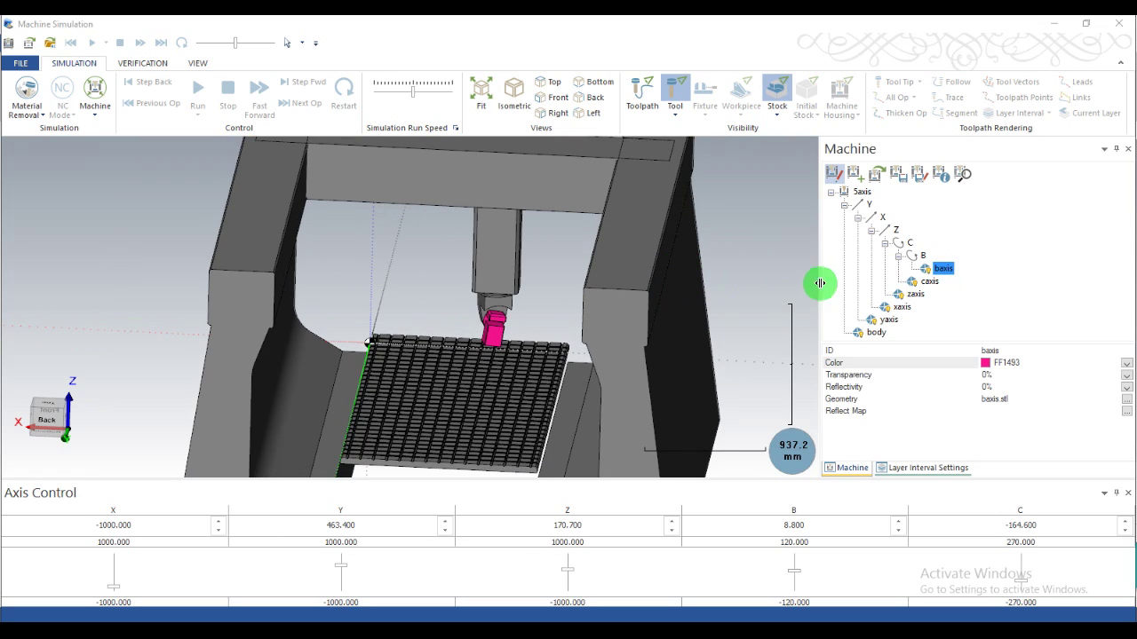
Set the colour of the caxis geometry to dark gold (B8860B)
left_click(920, 284)
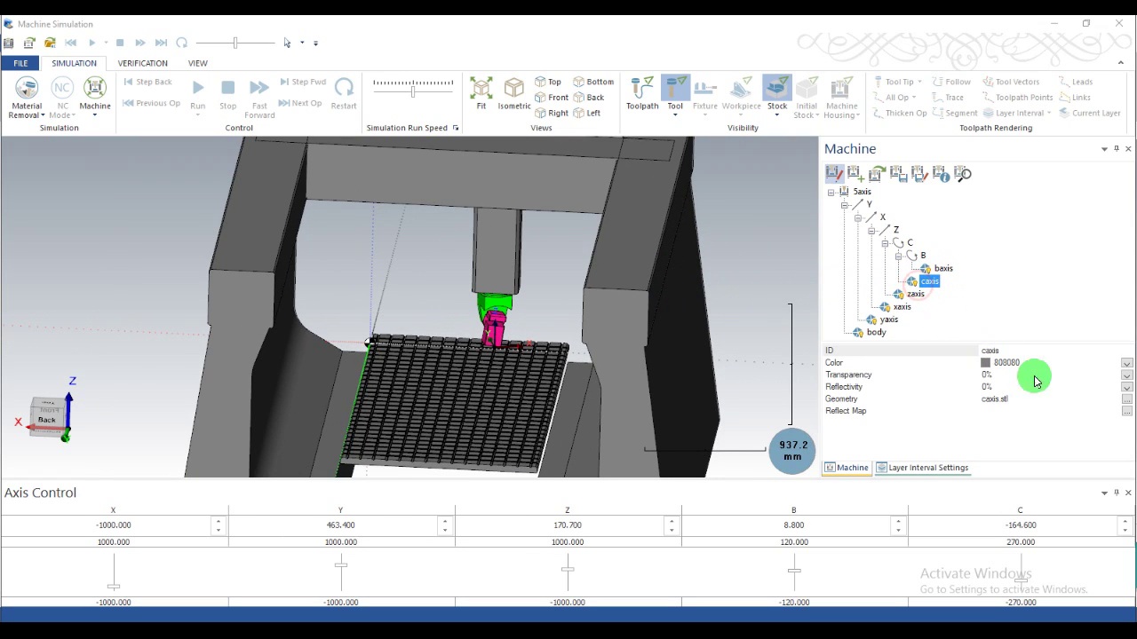
left_click(1126, 376)
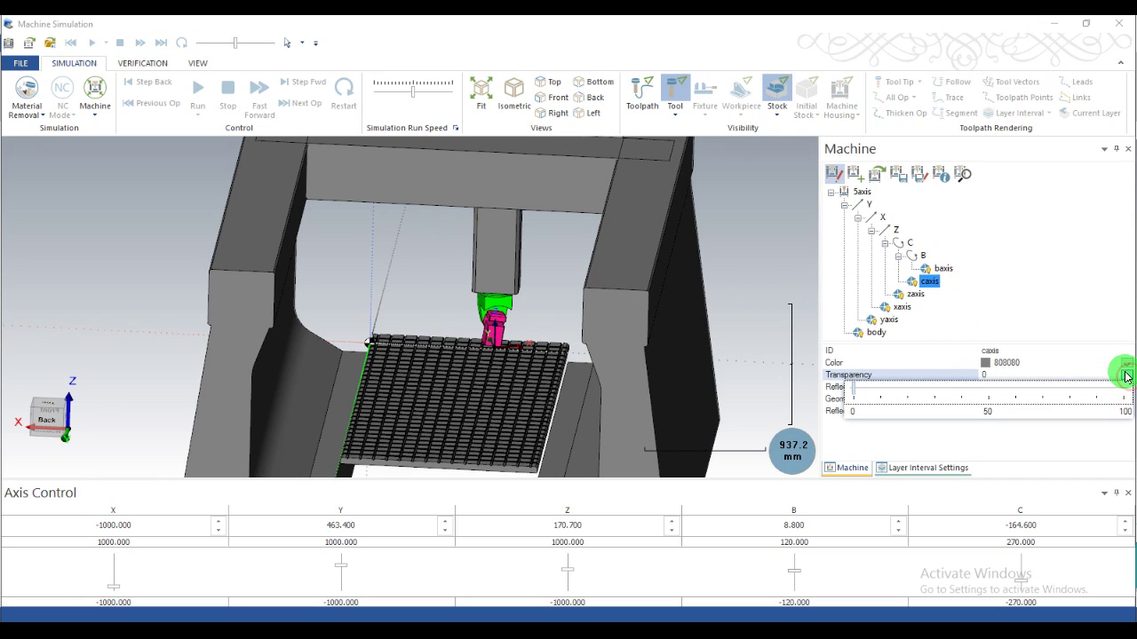
left_click(1125, 362)
left_click(1125, 362)
left_click(1126, 362)
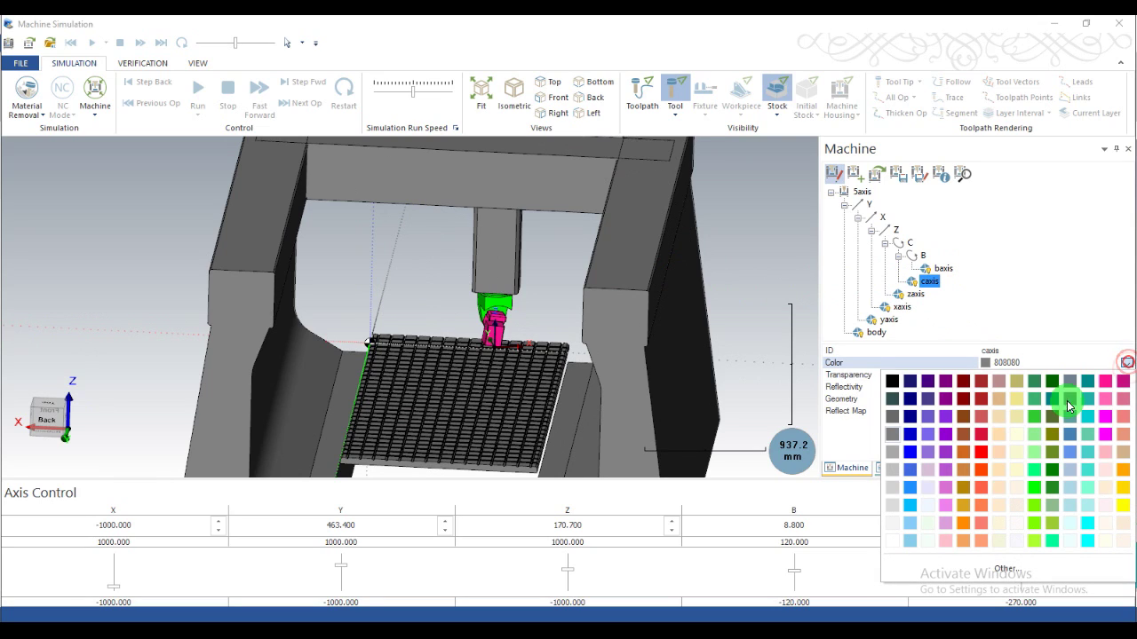
left_click(963, 493)
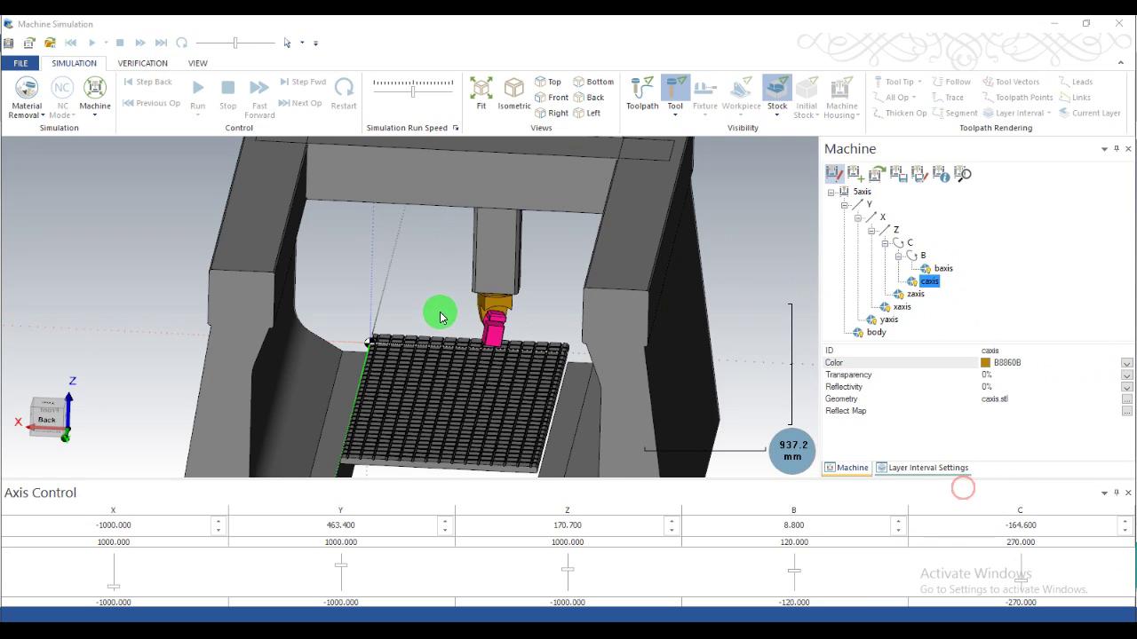
scroll(479, 312, "up", 5)
scroll(550, 300, "down", 6)
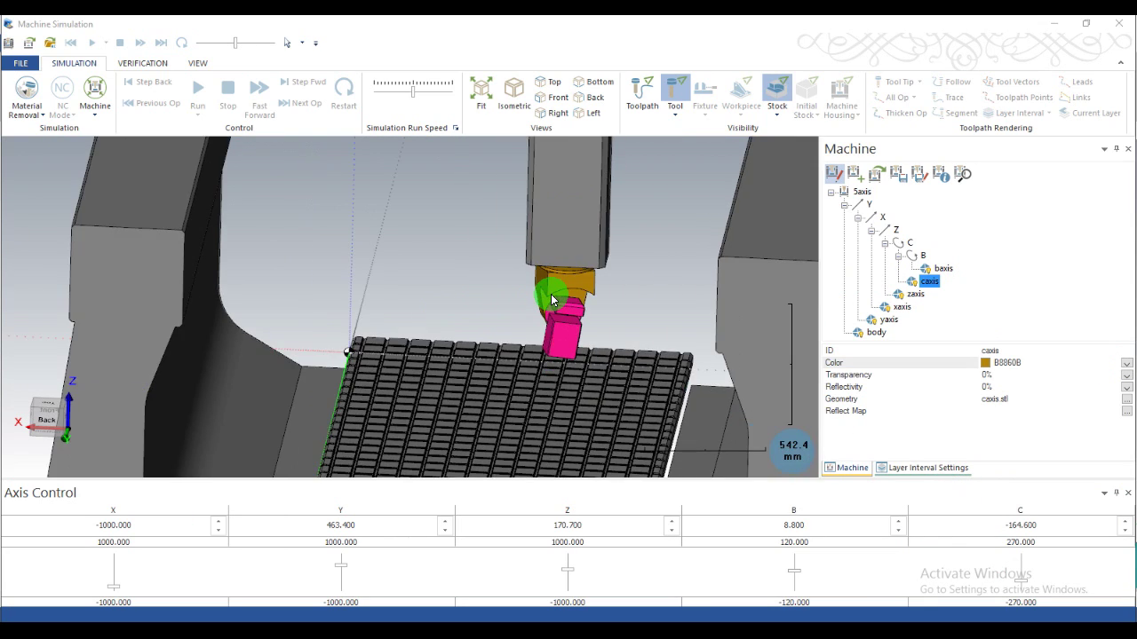
Set the colour of the zaxis geometry to spring green (00FF7F)
left_click(915, 293)
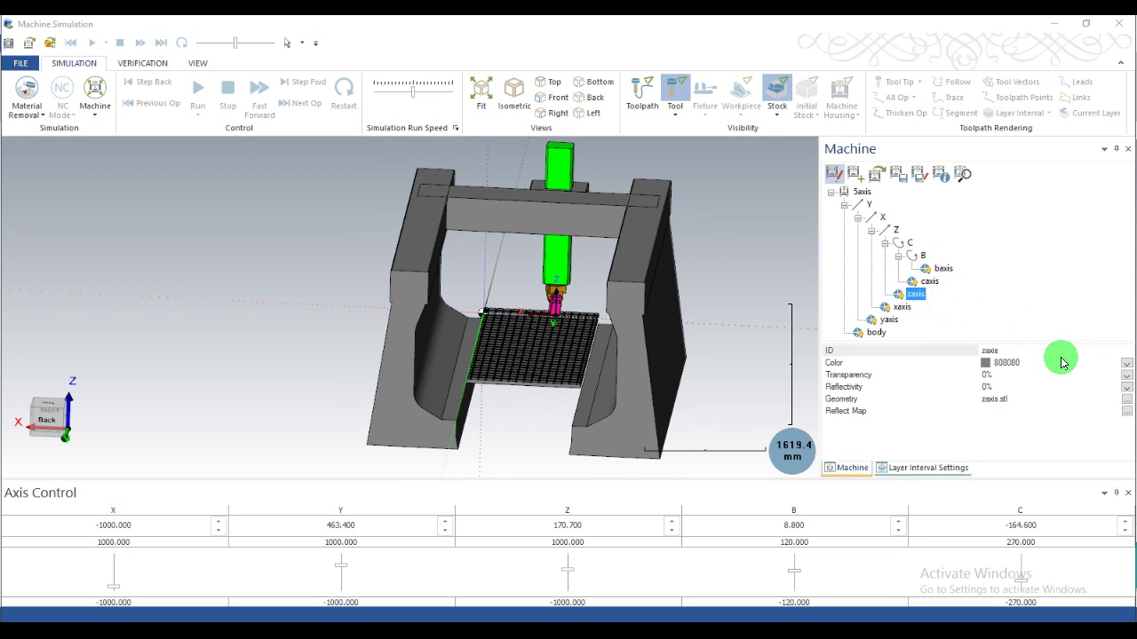
left_click(1124, 366)
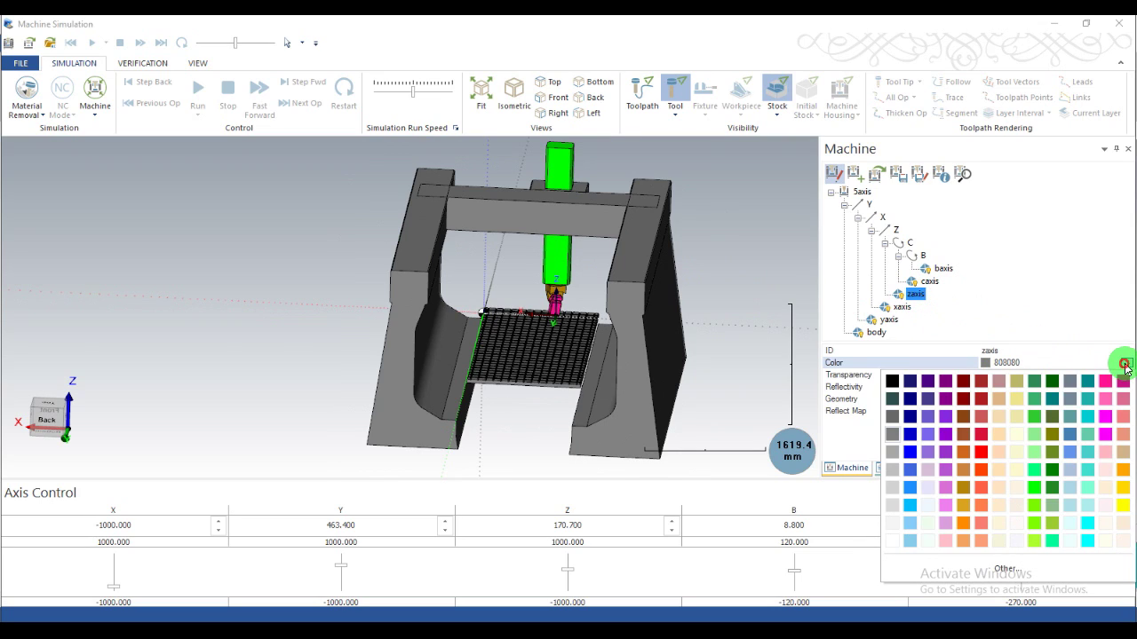
left_click(1038, 475)
scroll(609, 295, "down", 2)
scroll(609, 295, "up", 2)
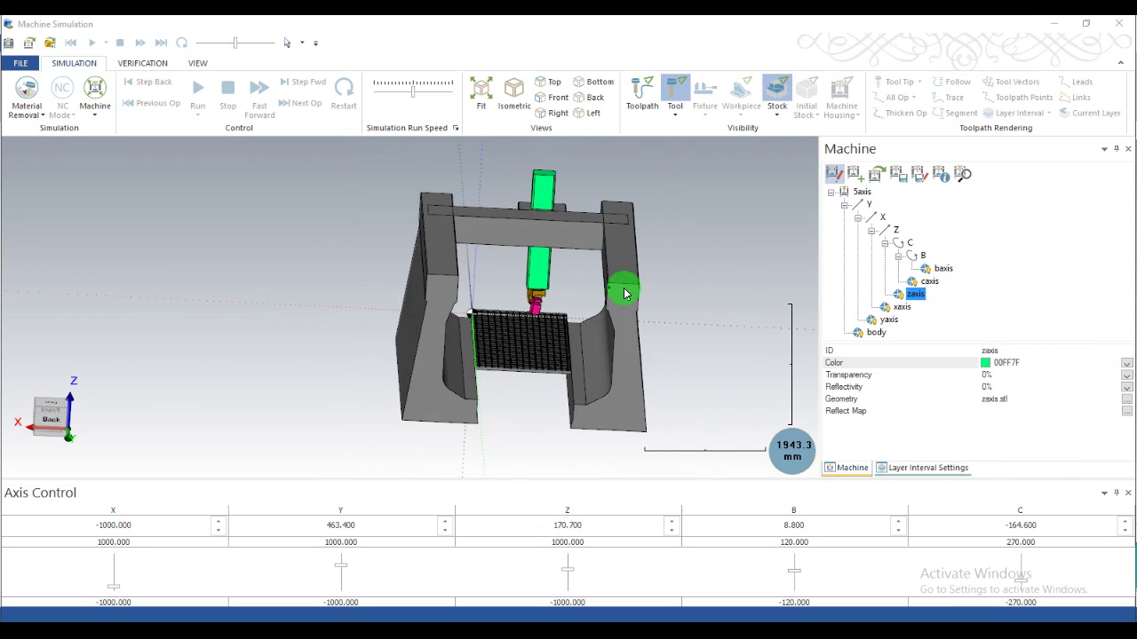
scroll(567, 322, "up", 2)
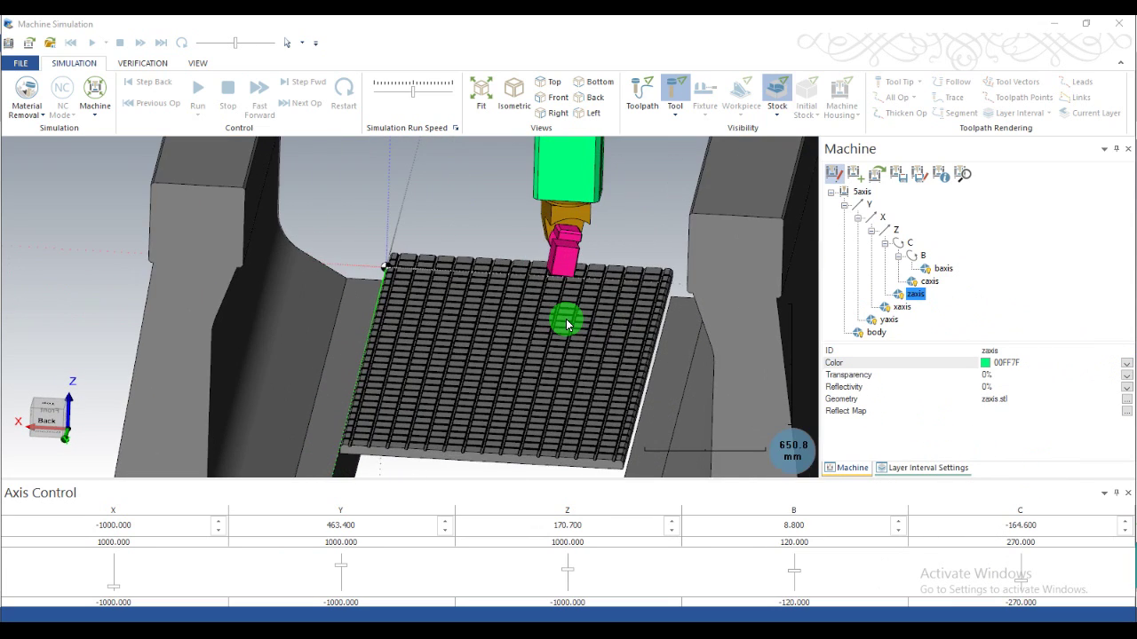
scroll(567, 323, "down", 2)
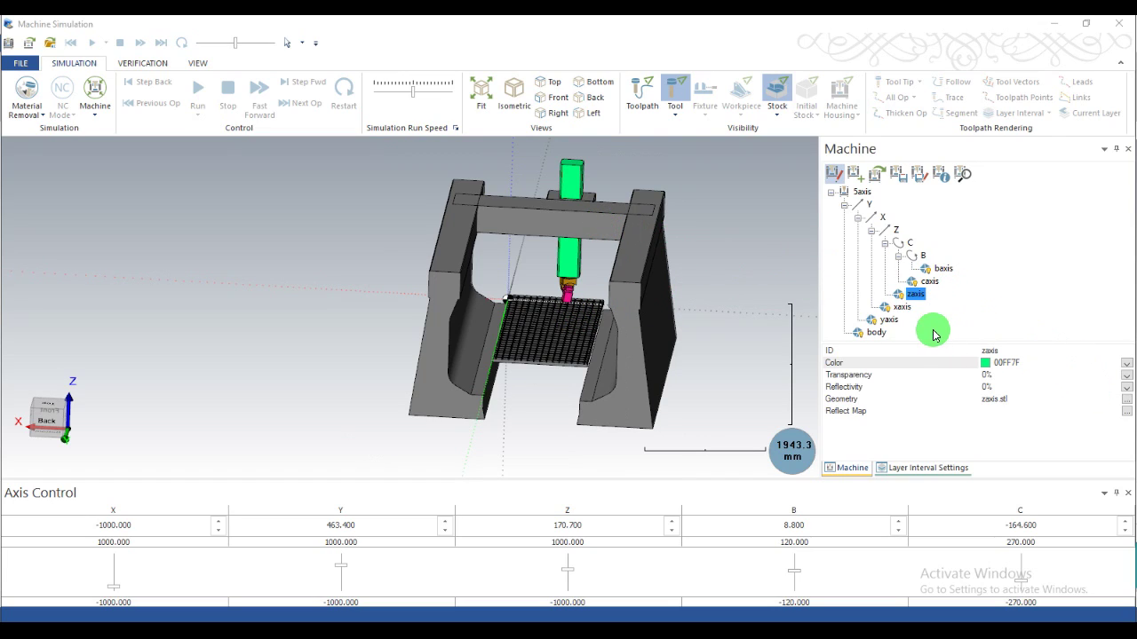
Set the colour of the yaxis geometry to royal blue (4169E1)
left_click(889, 319)
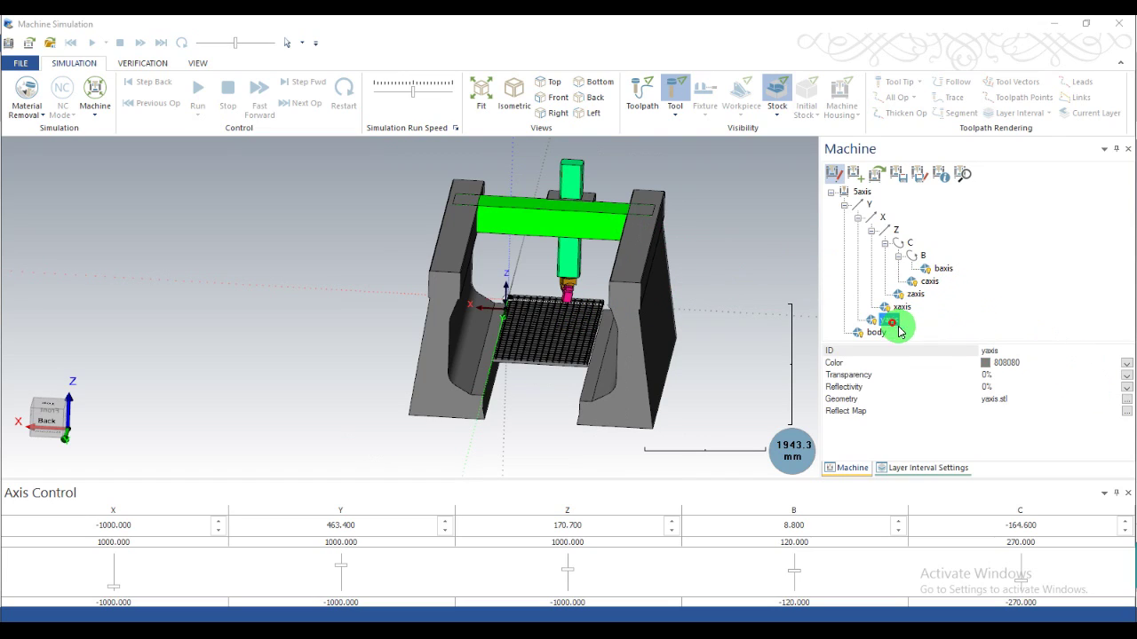
left_click(1126, 363)
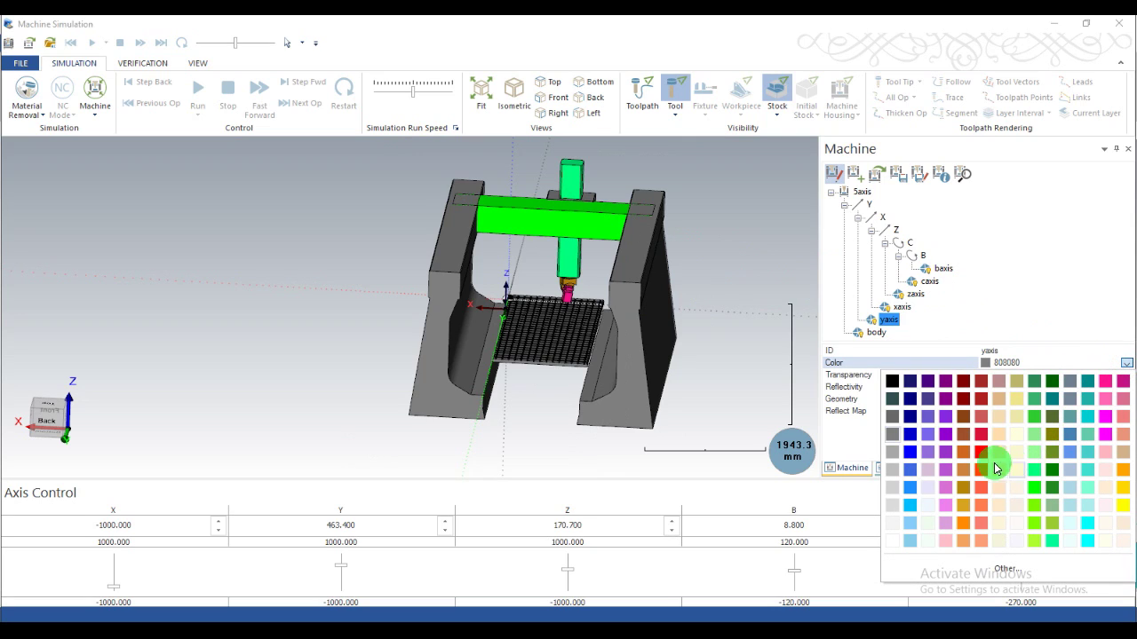
left_click(915, 470)
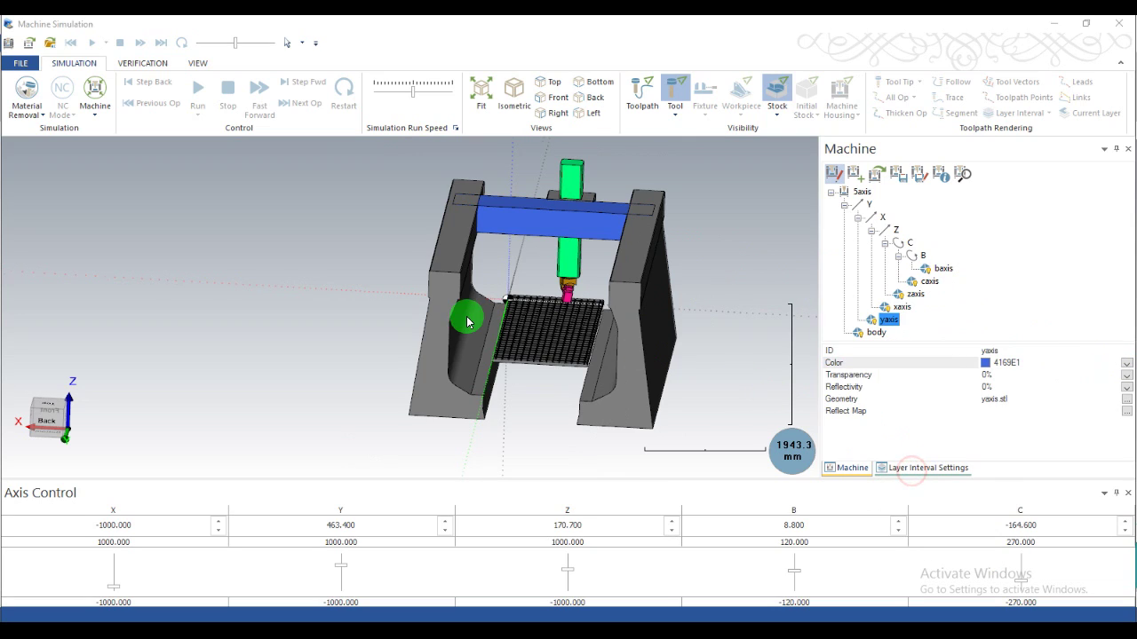
Examine the coloured machine assembly from different angles and distances
scroll(470, 312, "down", 2)
scroll(479, 298, "up", 2)
scroll(511, 302, "down", 2)
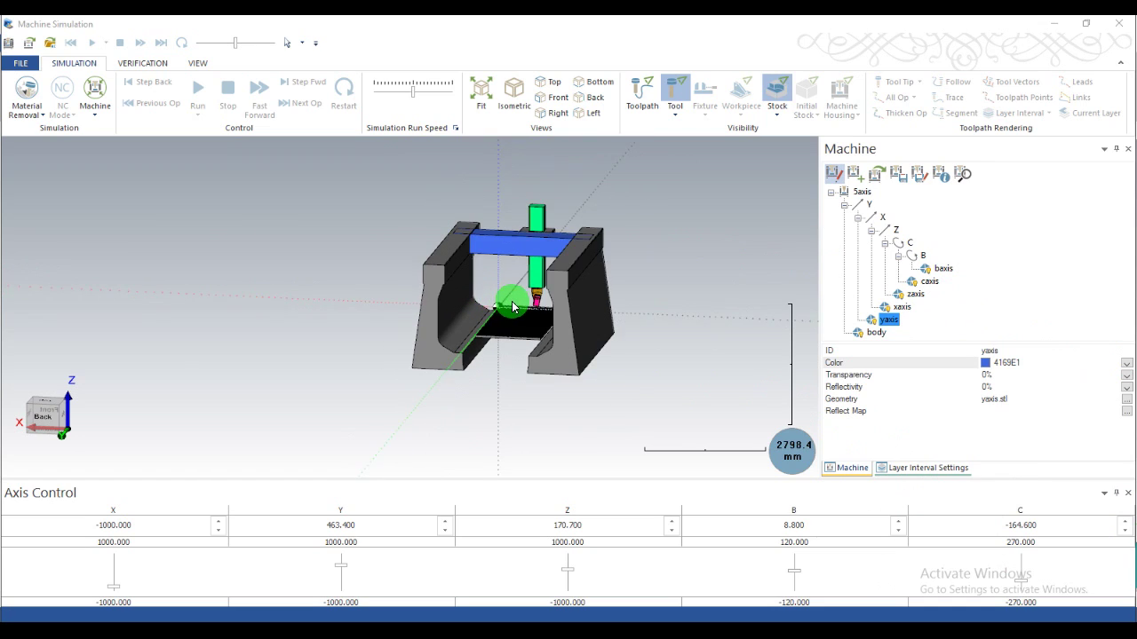
scroll(510, 313, "up", 1)
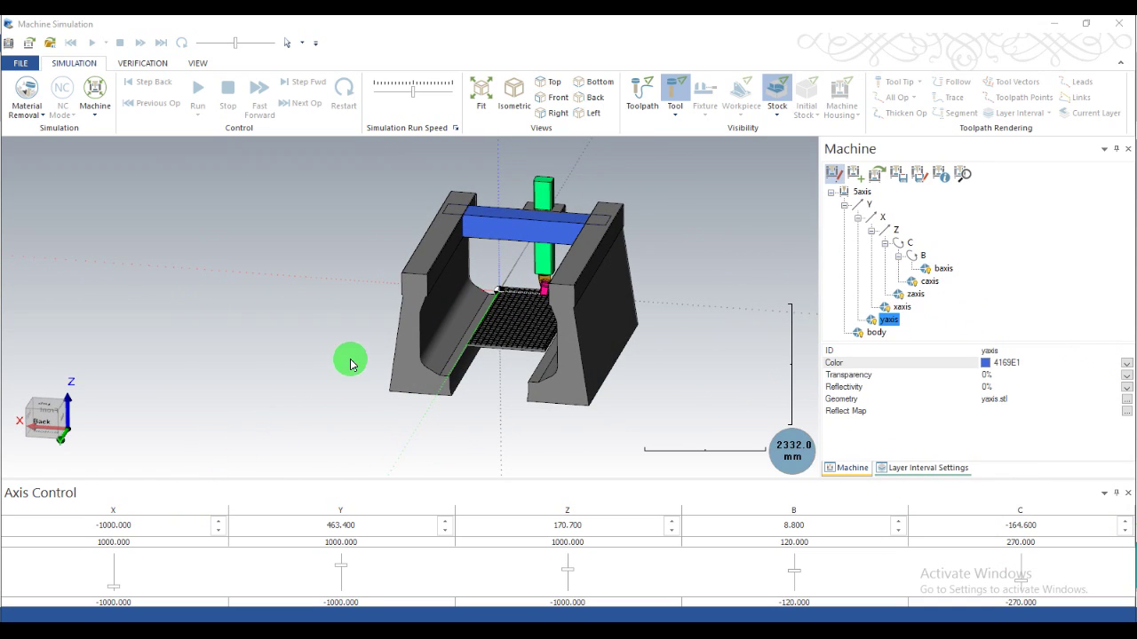
scroll(409, 329, "down", 2)
scroll(399, 322, "up", 3)
scroll(399, 355, "down", 2)
scroll(360, 360, "up", 5)
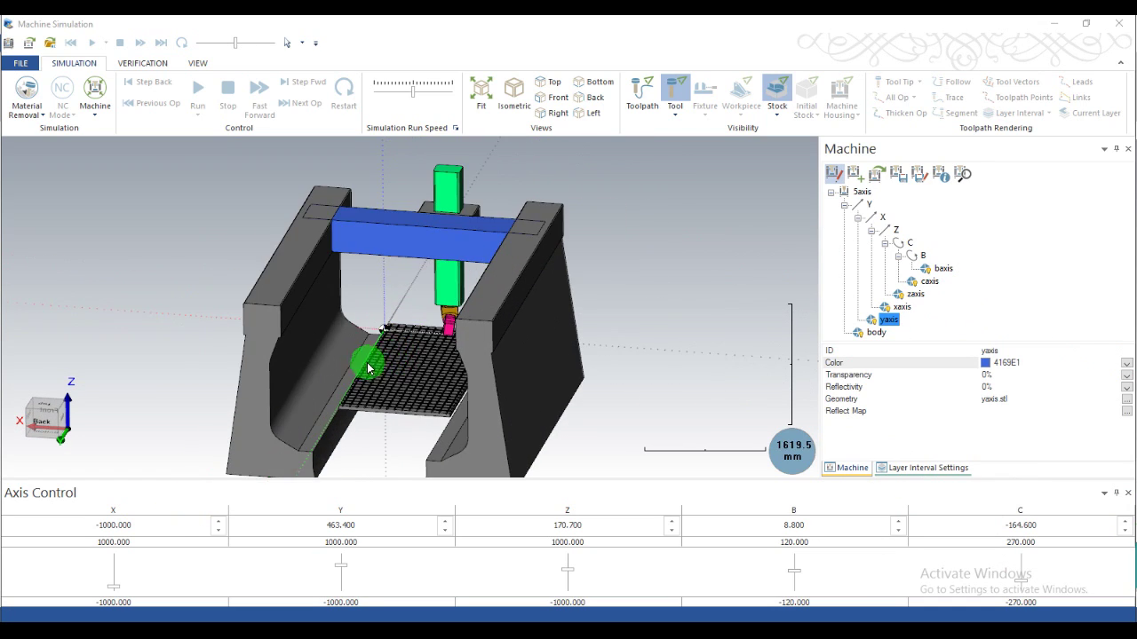
scroll(367, 366, "down", 2)
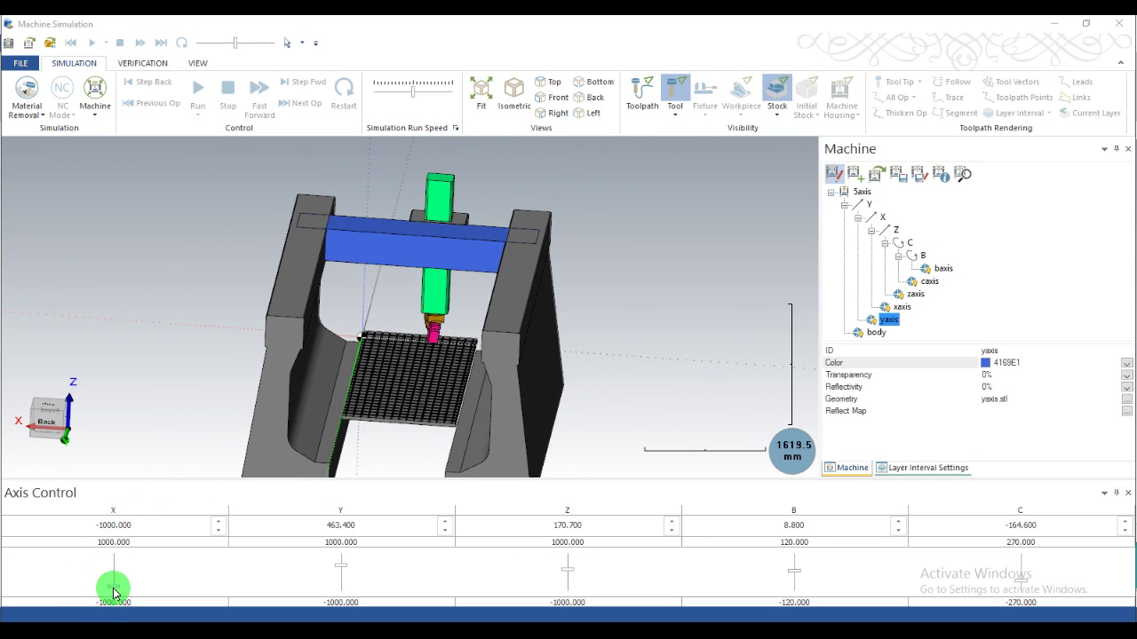
Jog the X axis back and forth, ending at -1000, and check its travel between the columns in the front view
left_click_drag(113, 594, 139, 563)
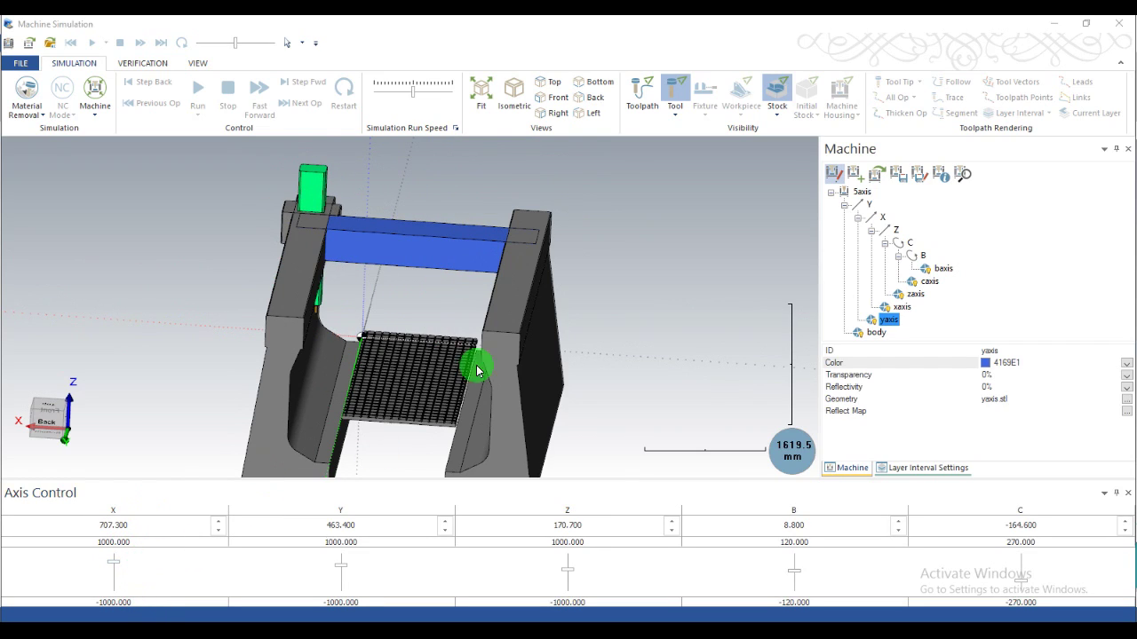
right_click(598, 270)
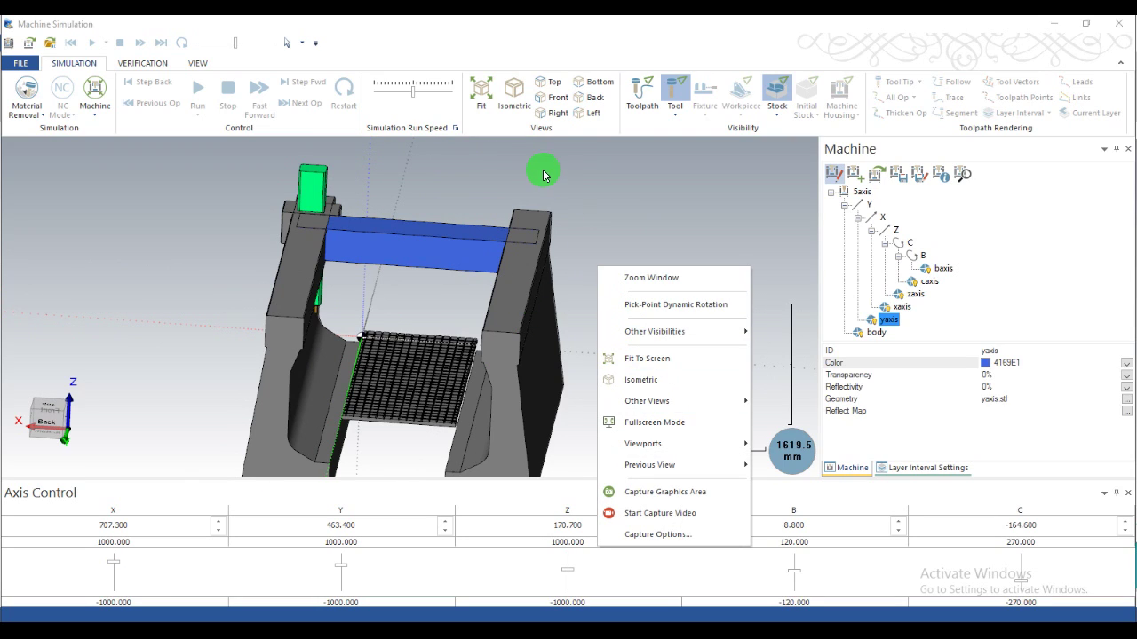
left_click(558, 98)
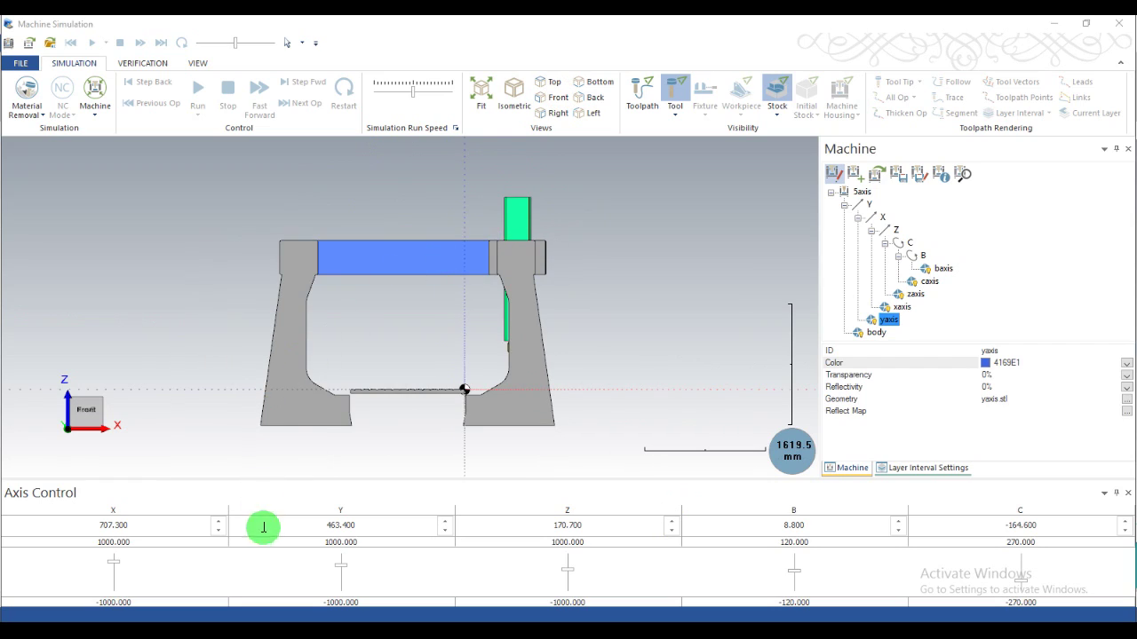
mouse_move(120, 566)
left_mouse_down()
mouse_move(114, 578)
mouse_move(133, 552)
mouse_move(140, 569)
mouse_move(147, 559)
mouse_move(140, 574)
left_mouse_up()
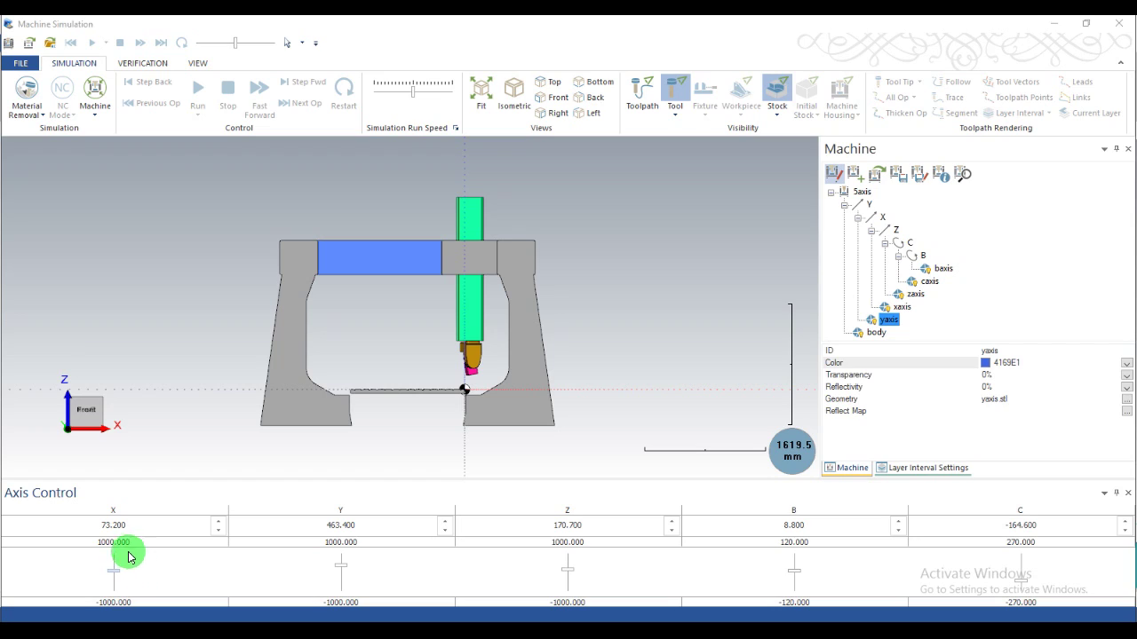
scroll(464, 275, "up", 2)
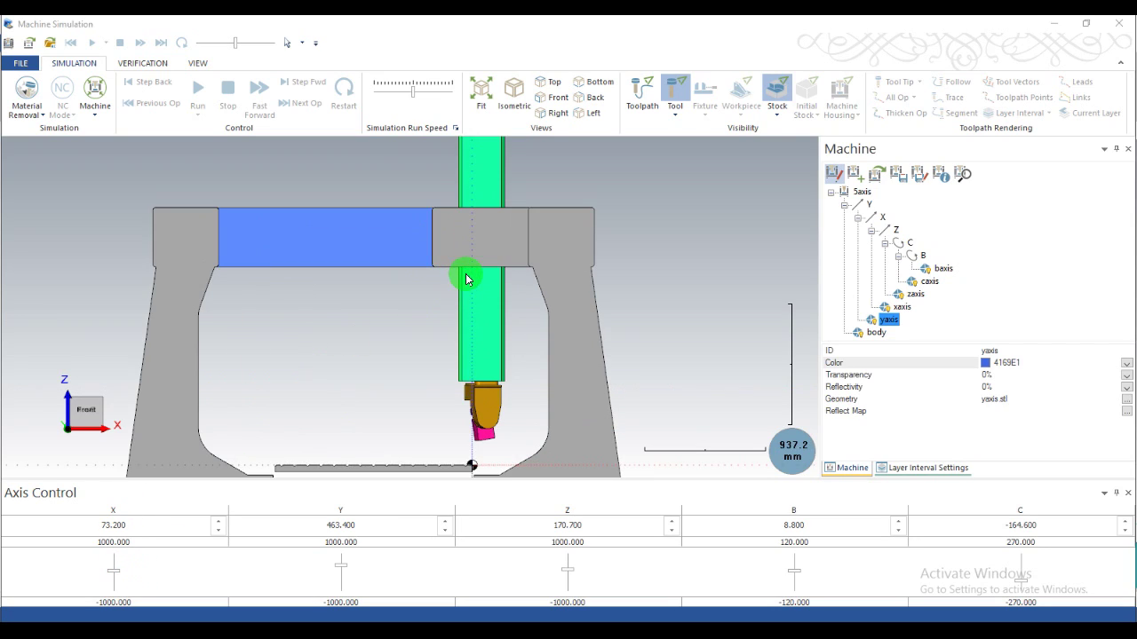
scroll(467, 285, "down", 1)
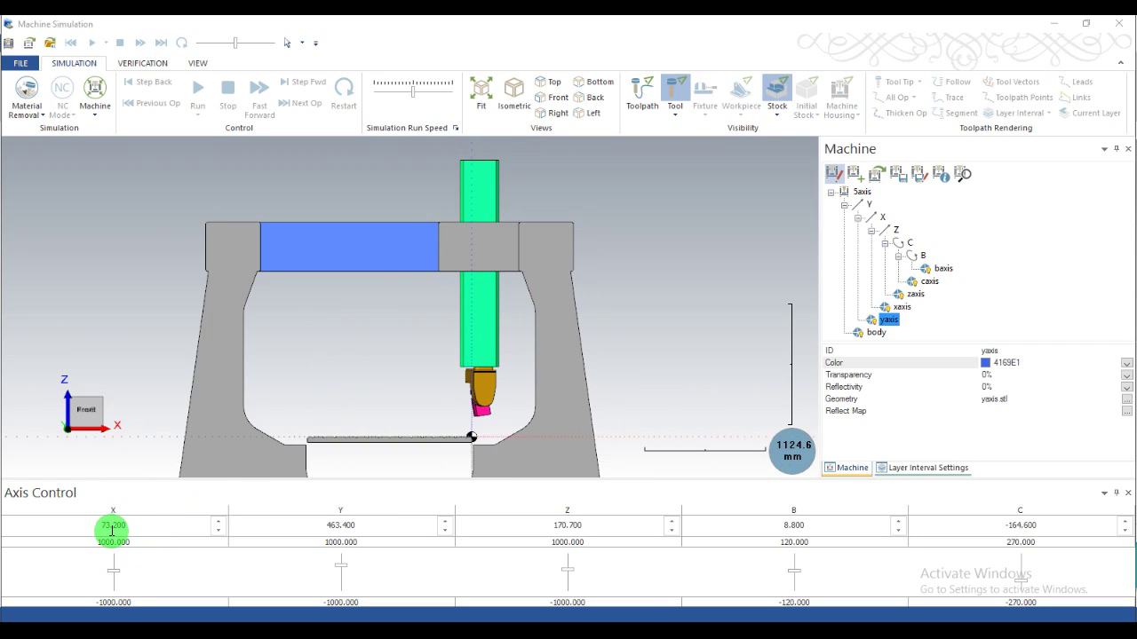
left_click_drag(115, 577, 118, 602)
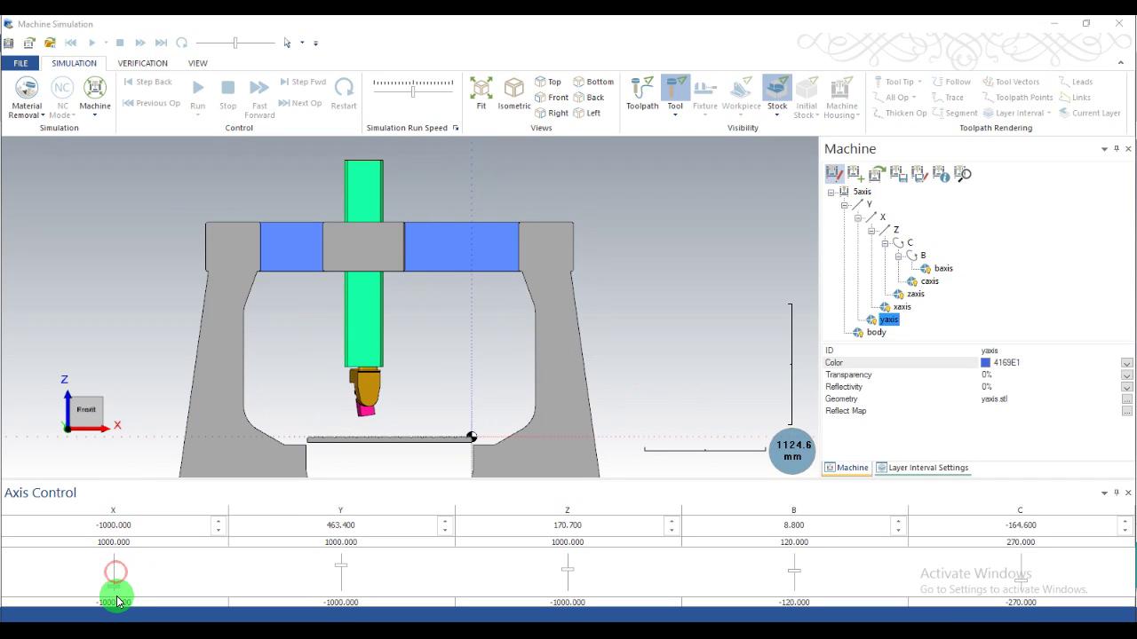
left_click(112, 549)
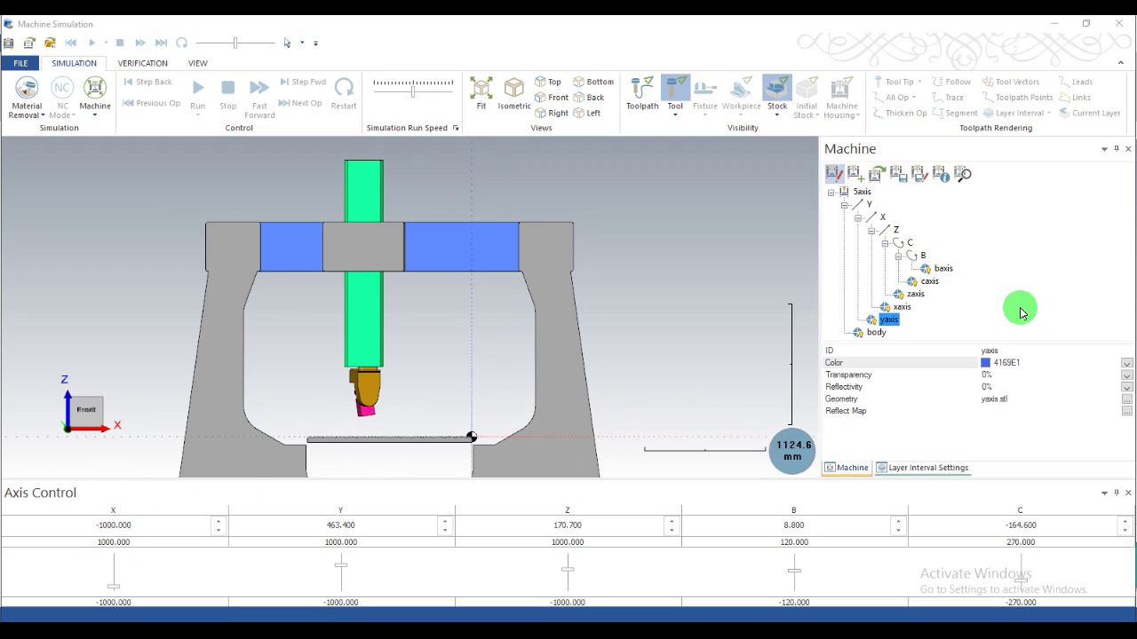
Set the X axis limits to a minimum of -1600 and a maximum of 0
left_click(882, 217)
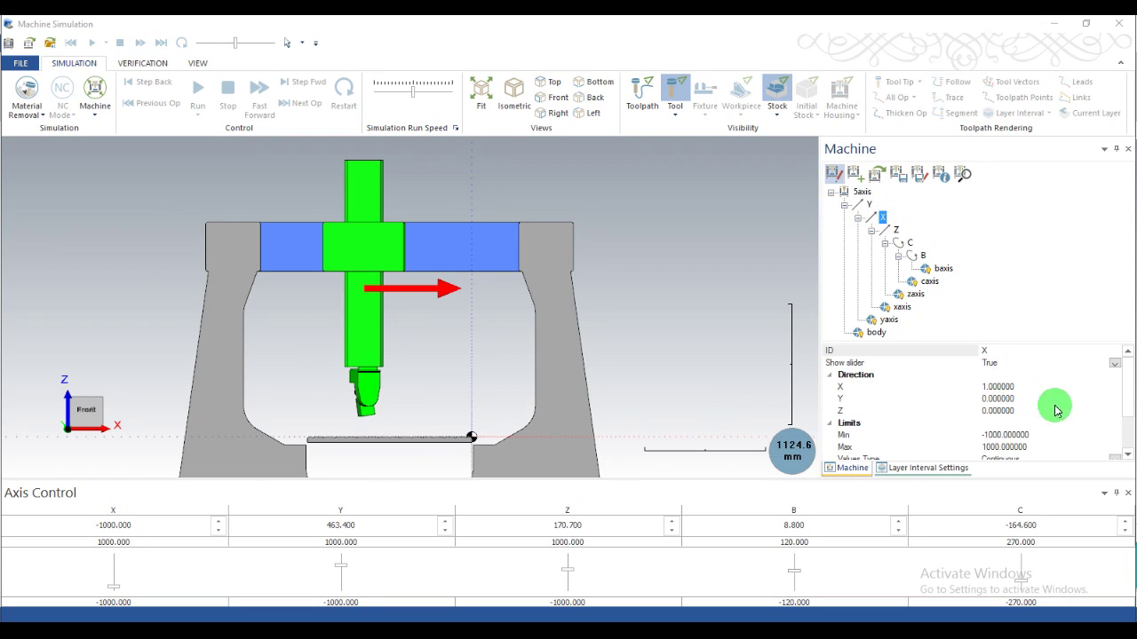
left_click(1126, 454)
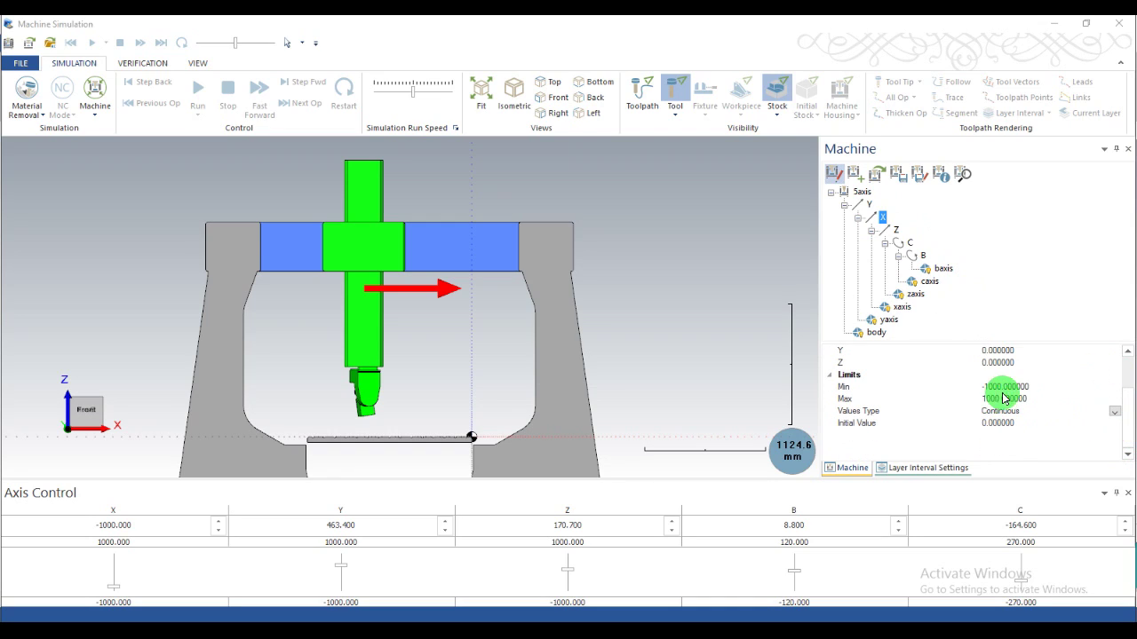
left_click(1036, 386)
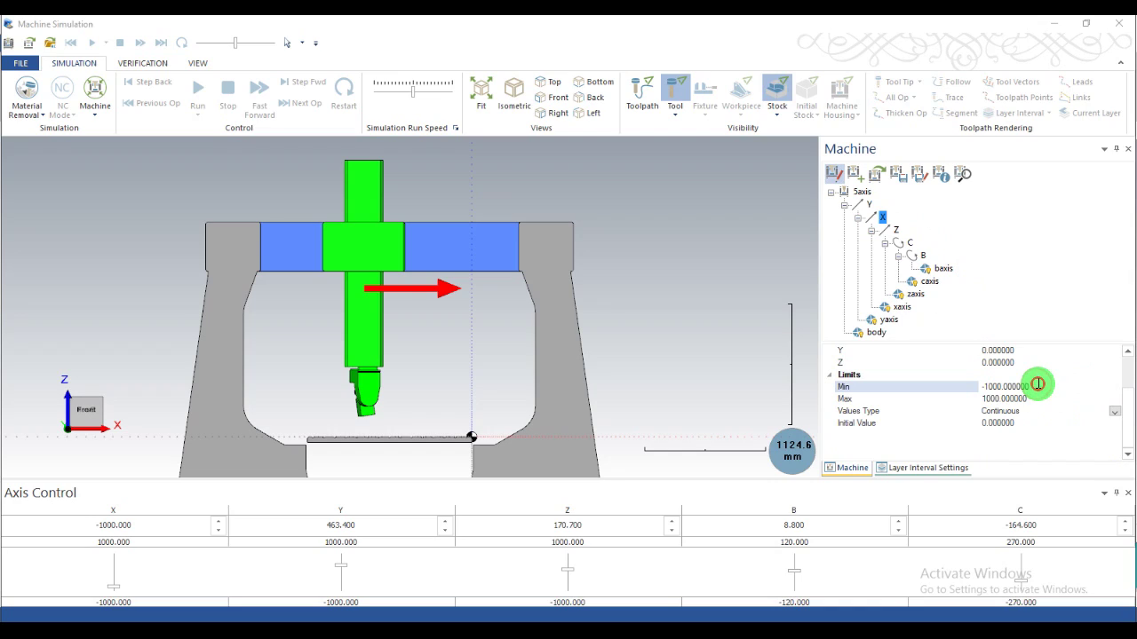
left_click_drag(1037, 384, 953, 397)
type("-1600")
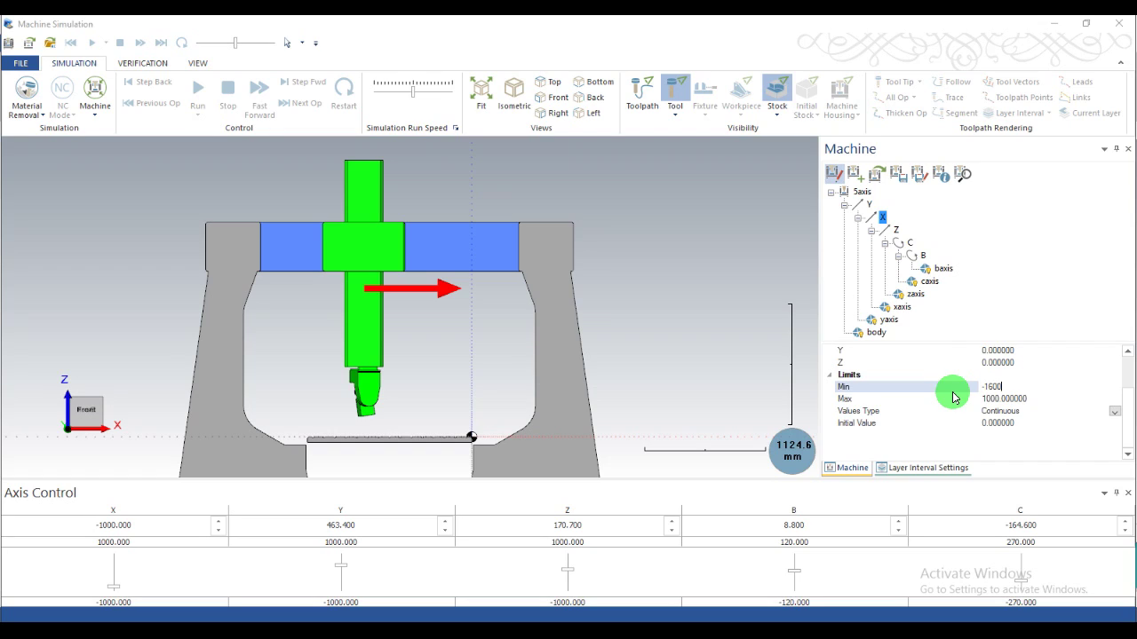
left_click(1030, 399)
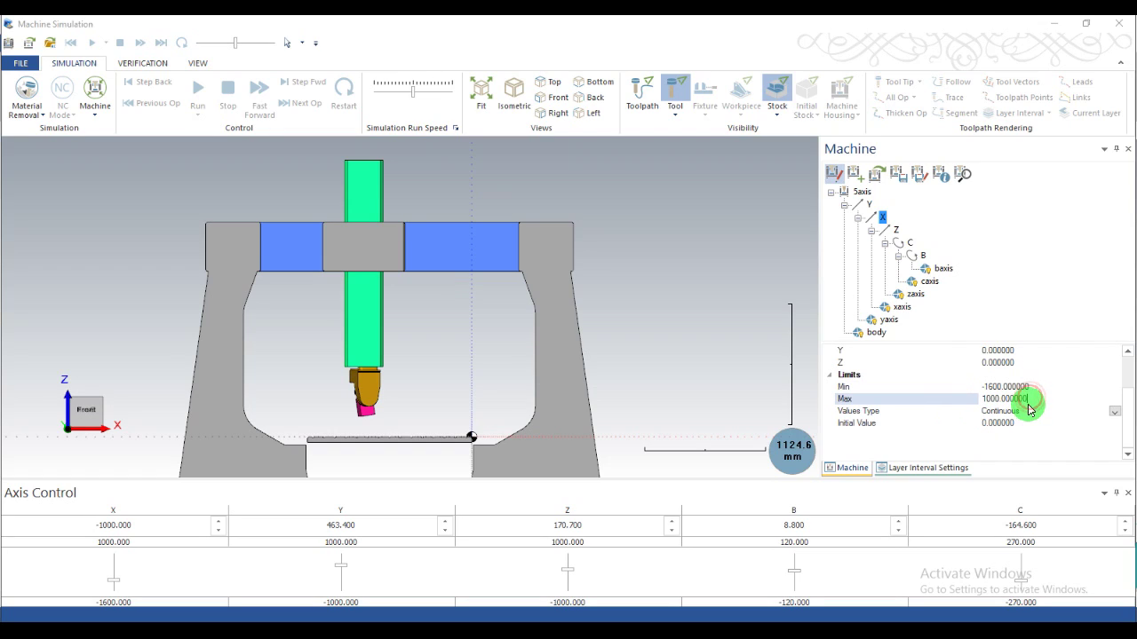
left_click_drag(1030, 408, 945, 411)
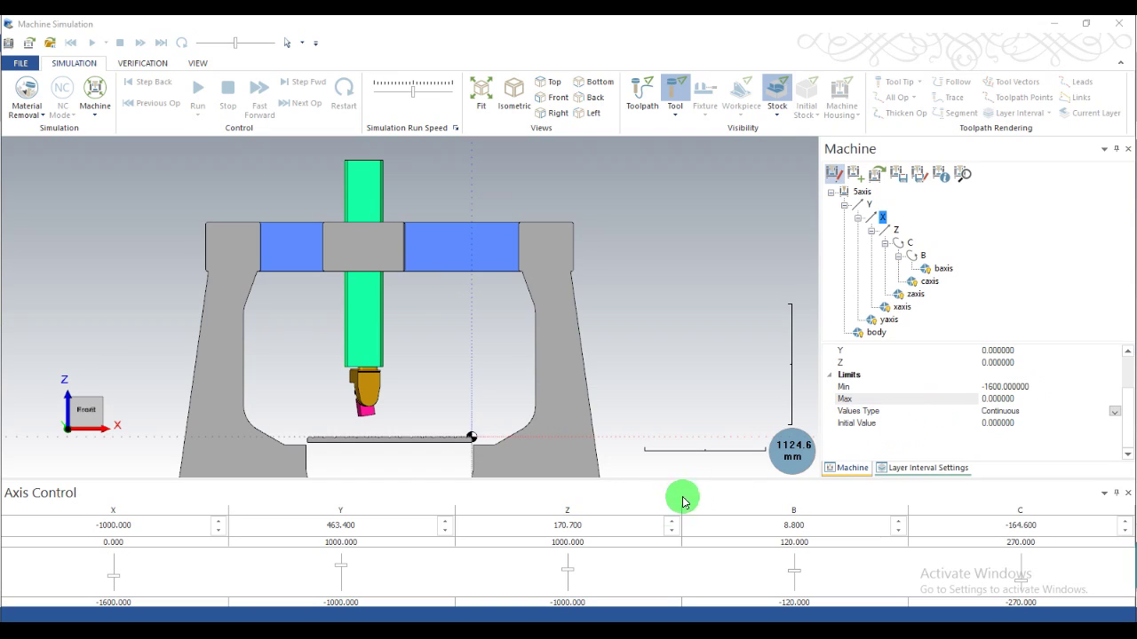
Test the X travel by jogging the axis to about -1365.9, and inspect the head's position from several sides
left_click_drag(117, 579, 168, 586)
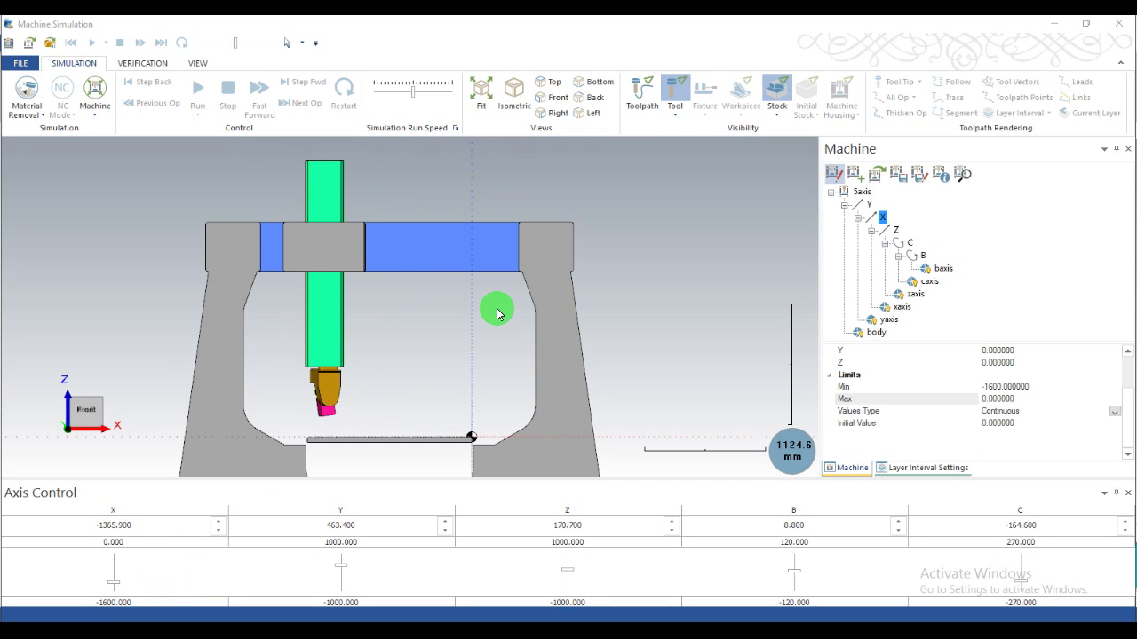
scroll(497, 312, "down", 3)
left_click_drag(498, 317, 444, 338)
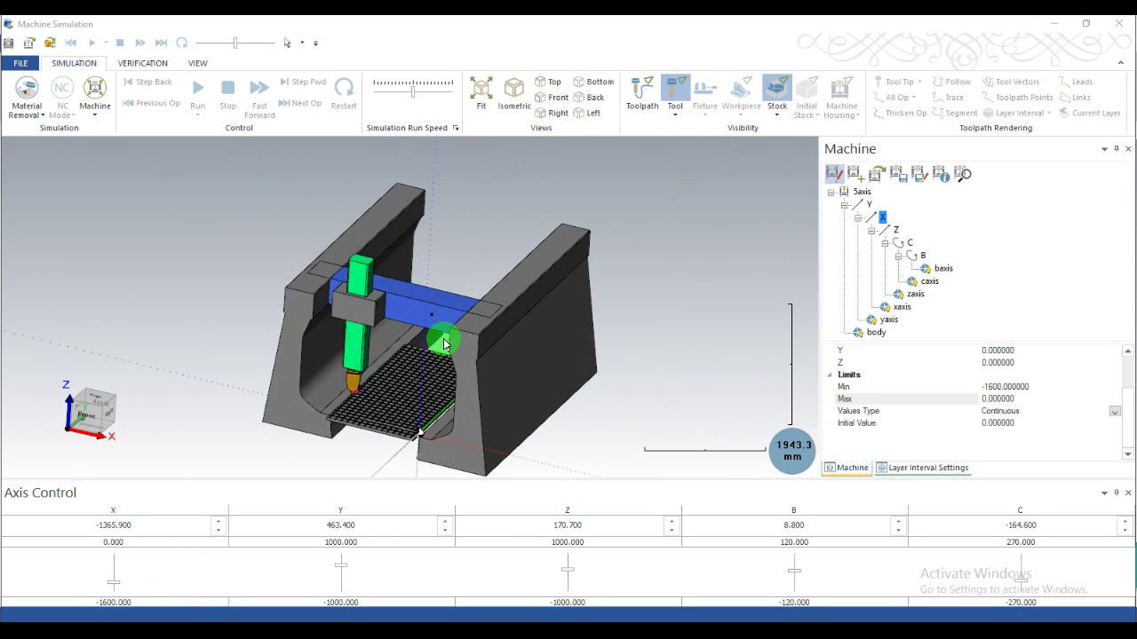
scroll(454, 376, "up", 2)
left_click_drag(453, 377, 452, 310)
scroll(452, 309, "down", 3)
scroll(536, 311, "up", 1)
left_click_drag(536, 311, 462, 331)
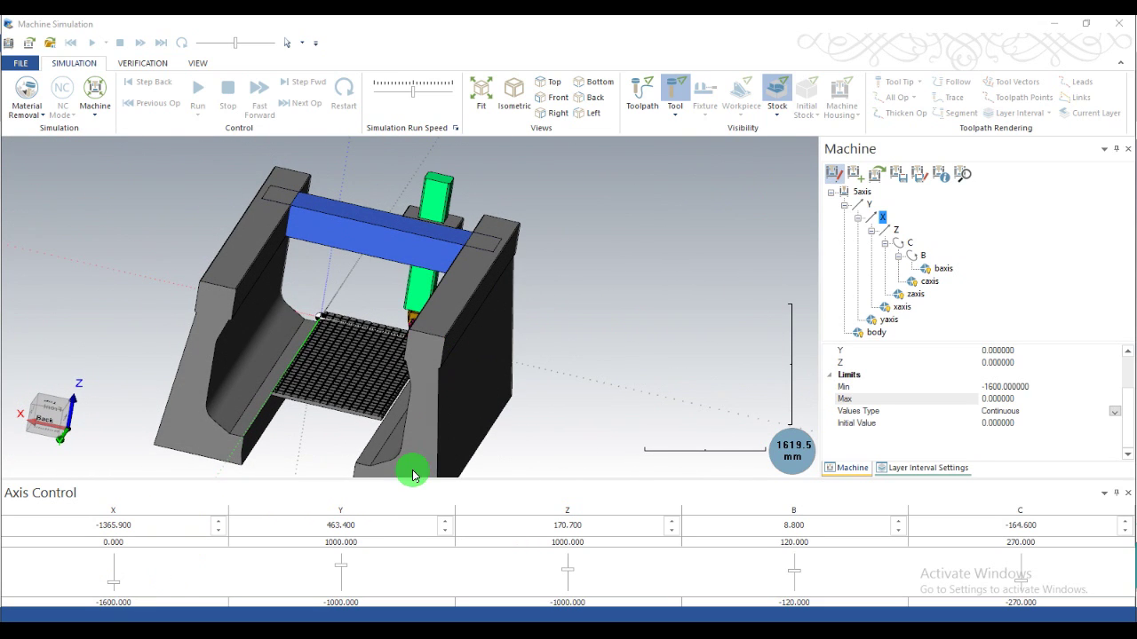
Jog the Y axis between -1000 and 1000 to check how far the blue crossbeam travels along the body
mouse_move(345, 570)
left_mouse_down()
mouse_move(350, 520)
mouse_move(357, 559)
mouse_move(340, 578)
mouse_move(340, 563)
left_mouse_up()
scroll(432, 358, "down", 3)
left_click_drag(432, 358, 340, 482)
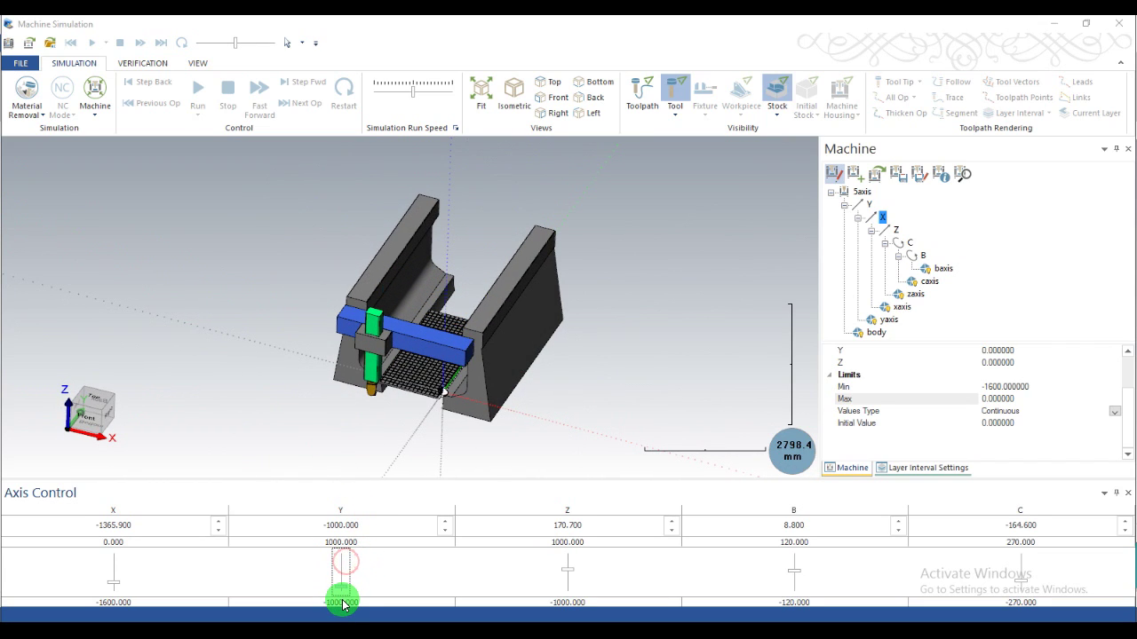
left_click_drag(343, 595, 355, 569)
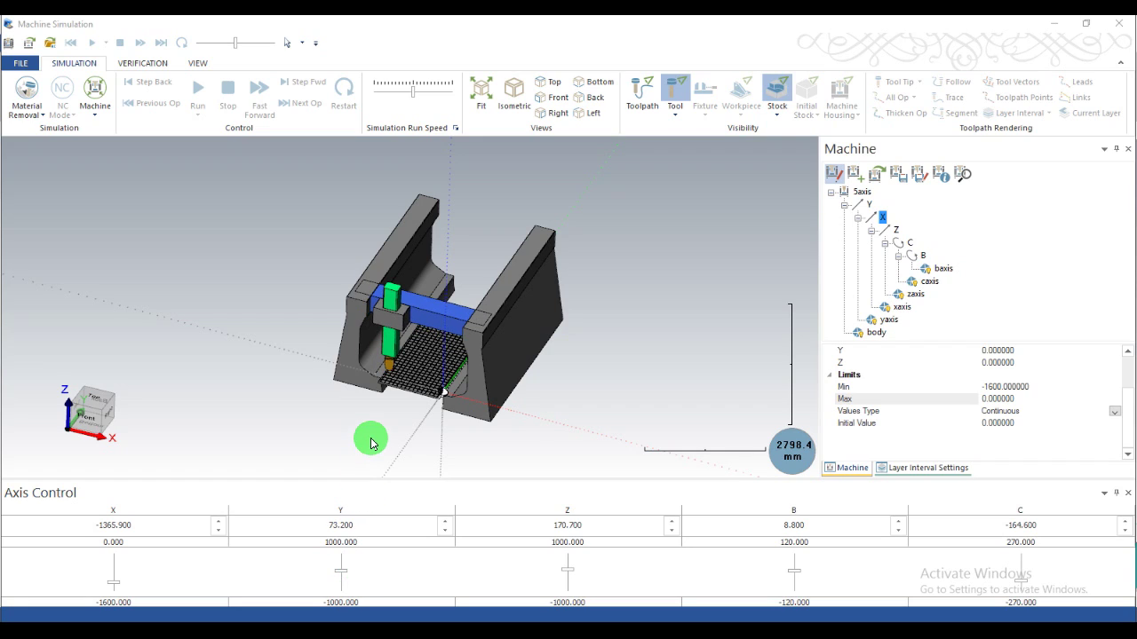
scroll(385, 381, "up", 5)
scroll(402, 353, "down", 2)
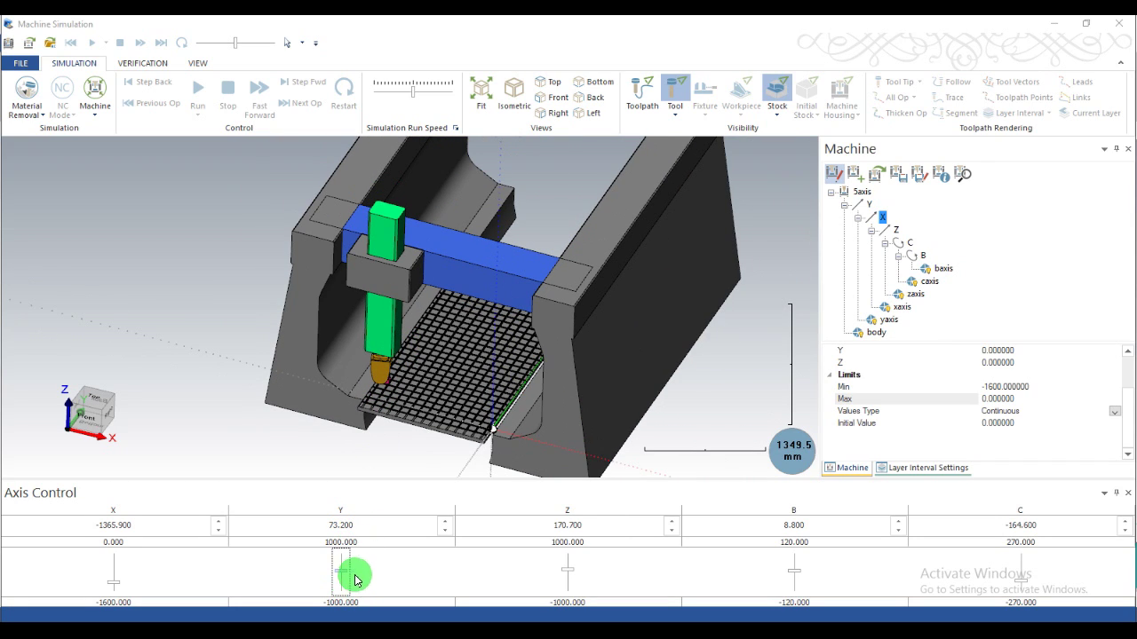
left_click_drag(344, 574, 345, 574)
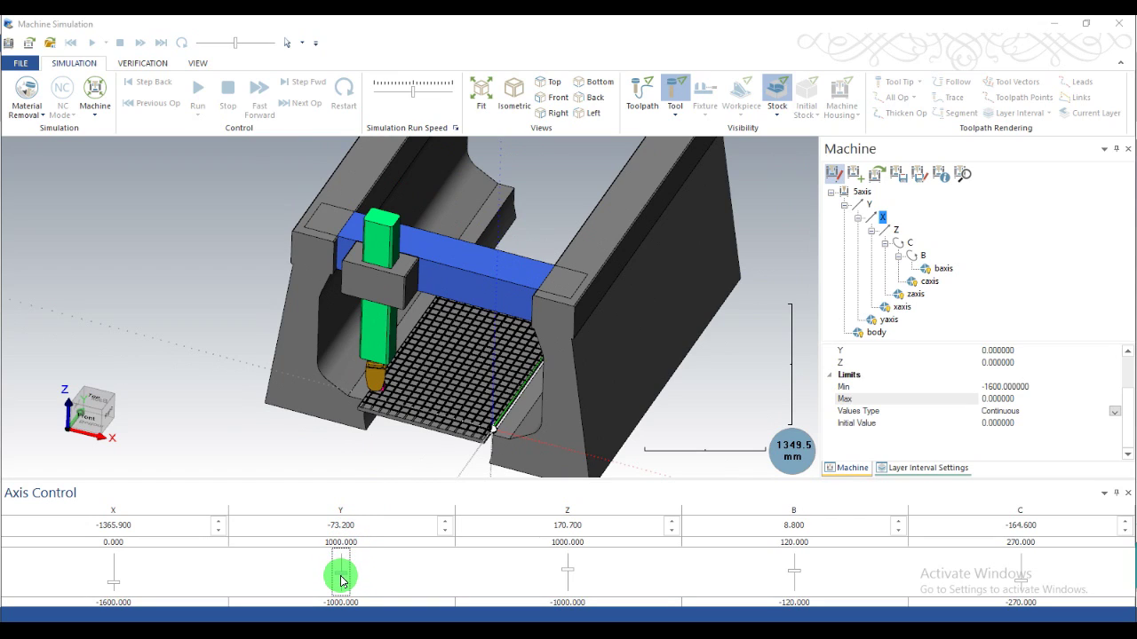
mouse_move(338, 571)
left_mouse_down()
mouse_move(338, 589)
mouse_move(340, 575)
left_mouse_up()
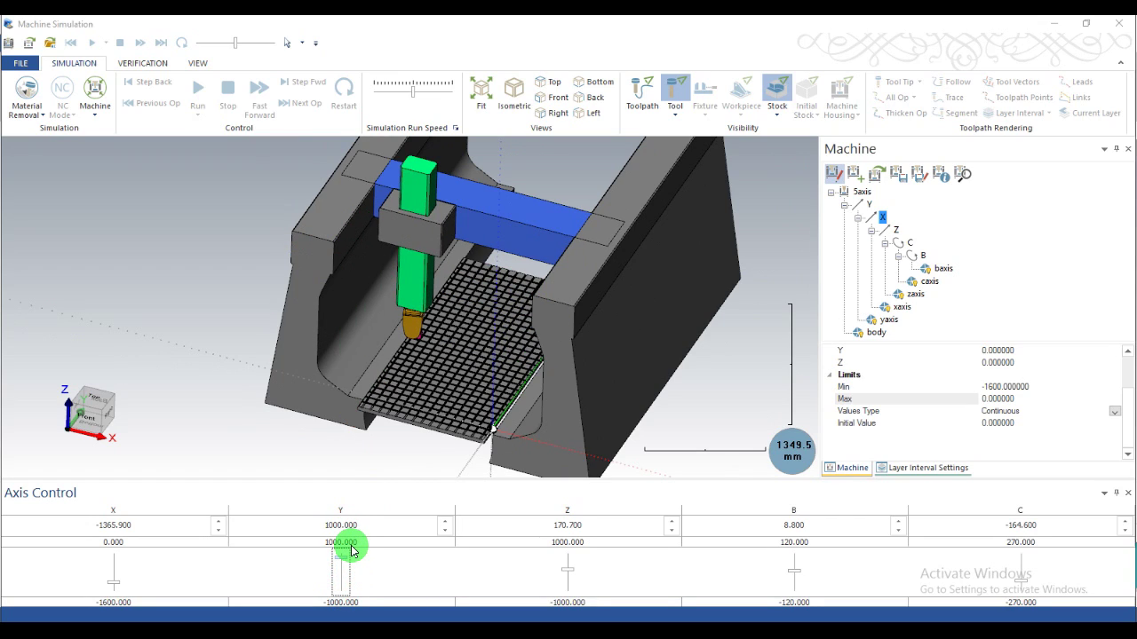
Select the Y axis, bring its limits into view, and jog it to about -24.4 at the front end of the body
scroll(418, 400, "down", 2)
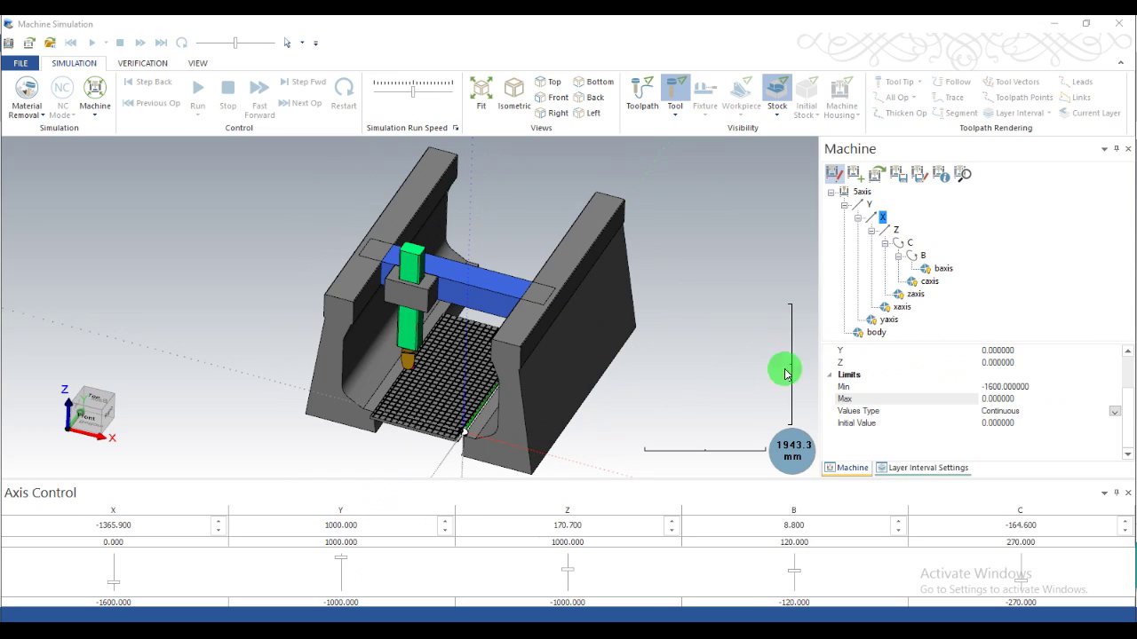
left_click(868, 204)
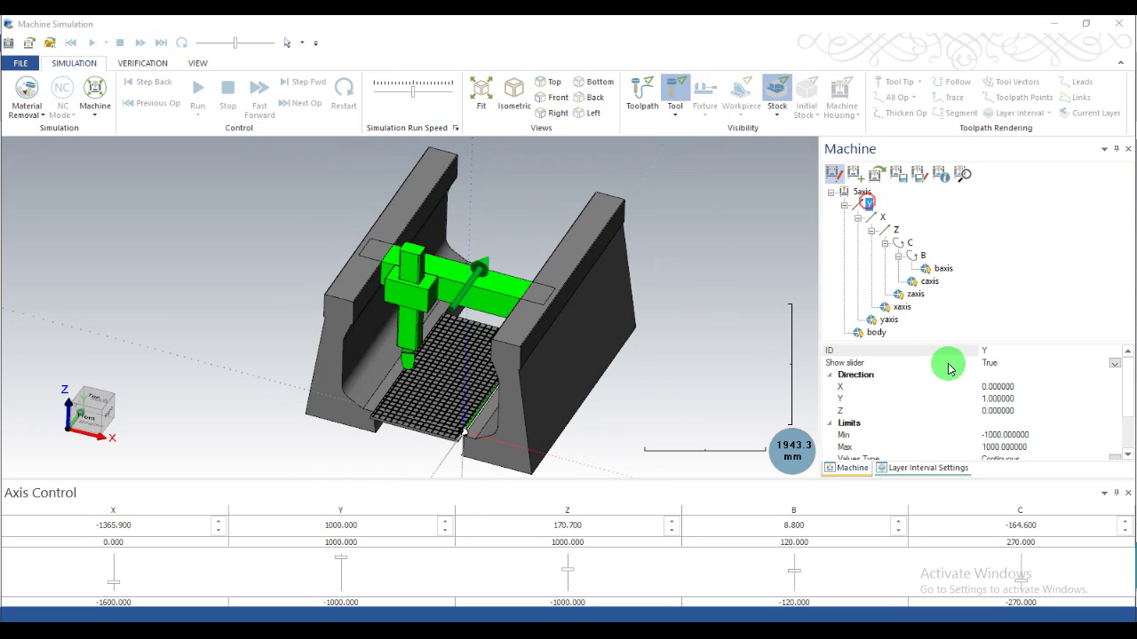
left_click(1126, 455)
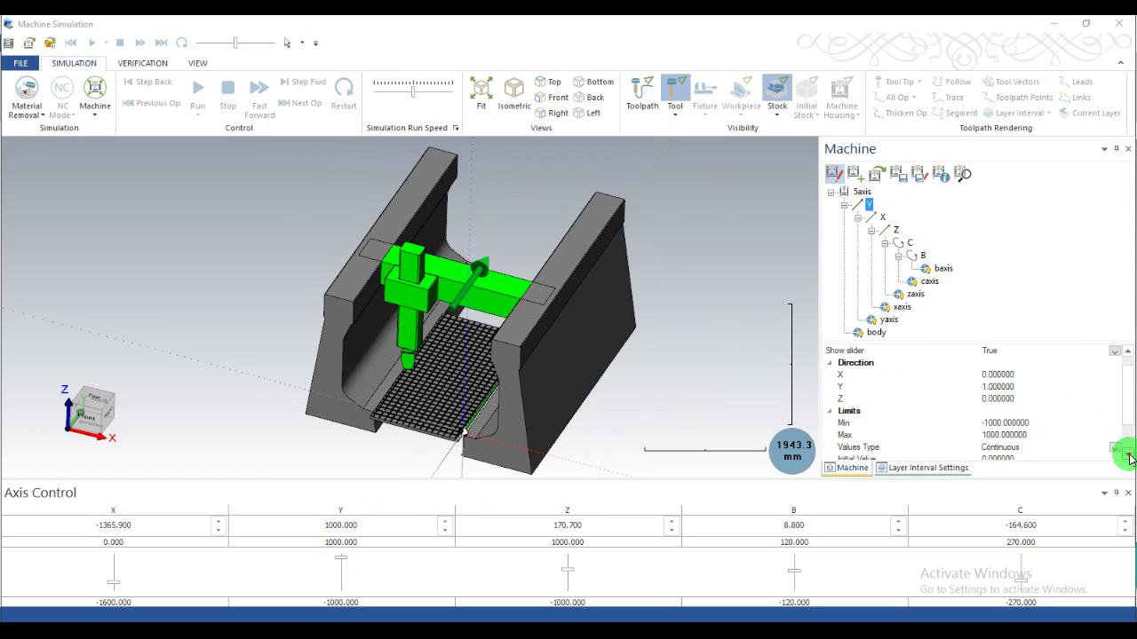
left_click(1127, 455)
left_click(1127, 455)
left_click(1127, 455)
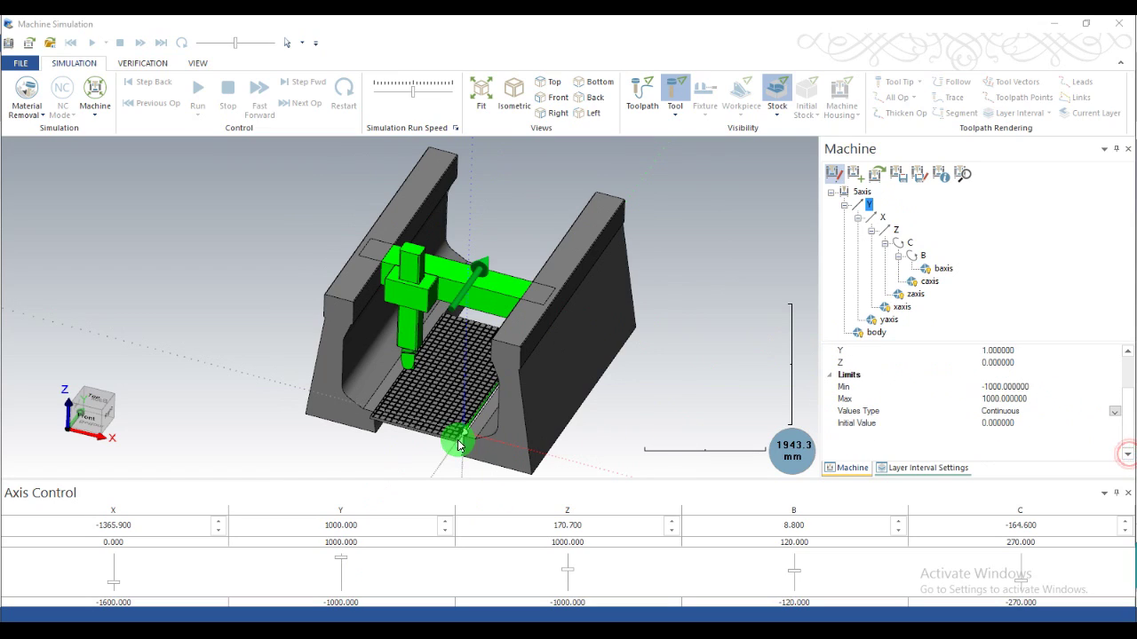
left_click_drag(346, 558, 451, 519)
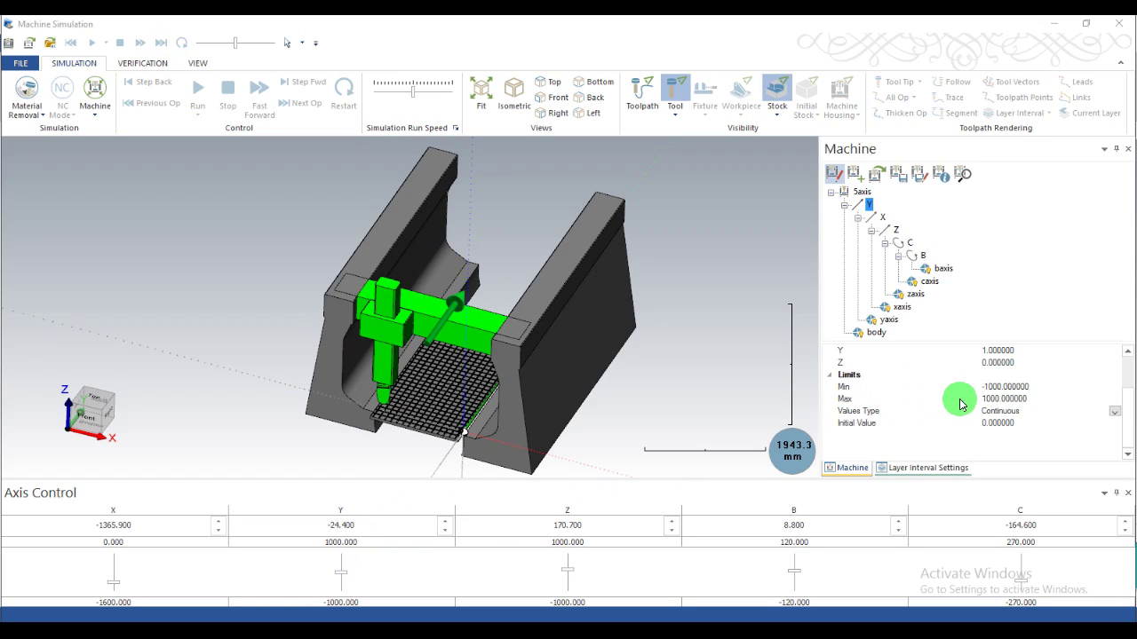
Set the Y axis limits to a minimum of -24 and a maximum of 2500
left_click(1028, 386)
left_click(1028, 387)
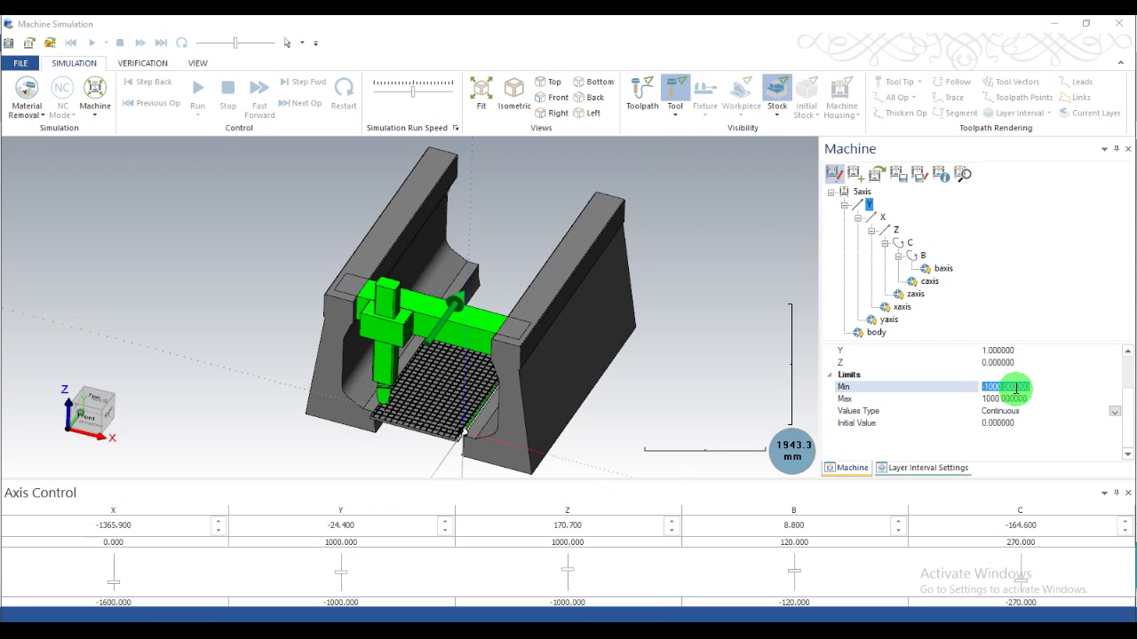
type("-24")
key("Return")
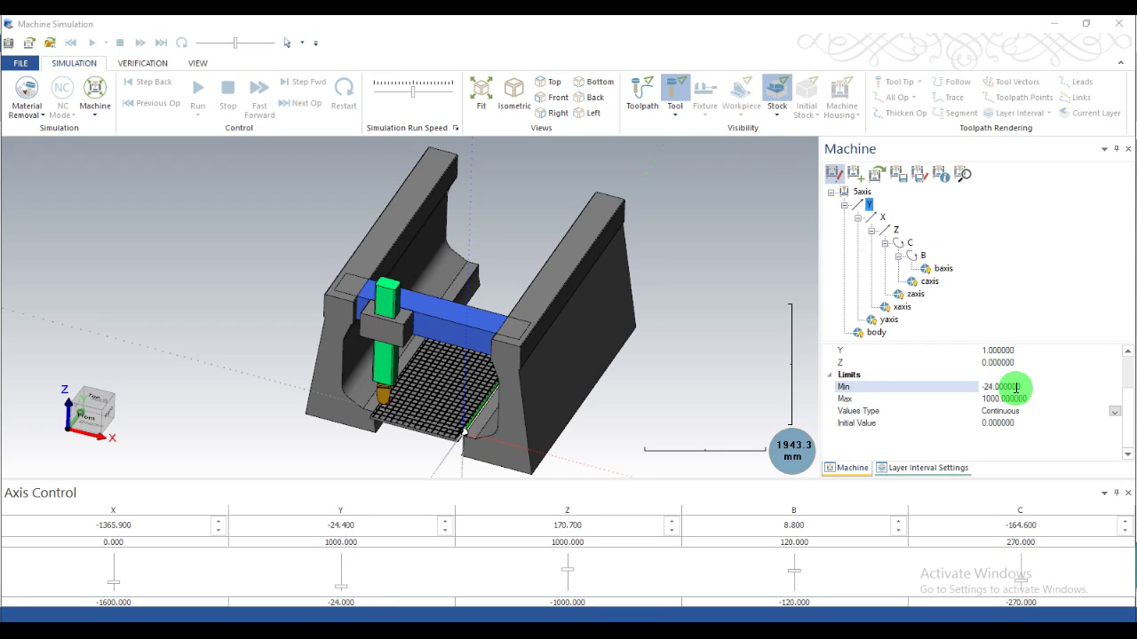
left_click(1027, 396)
left_click(1023, 399)
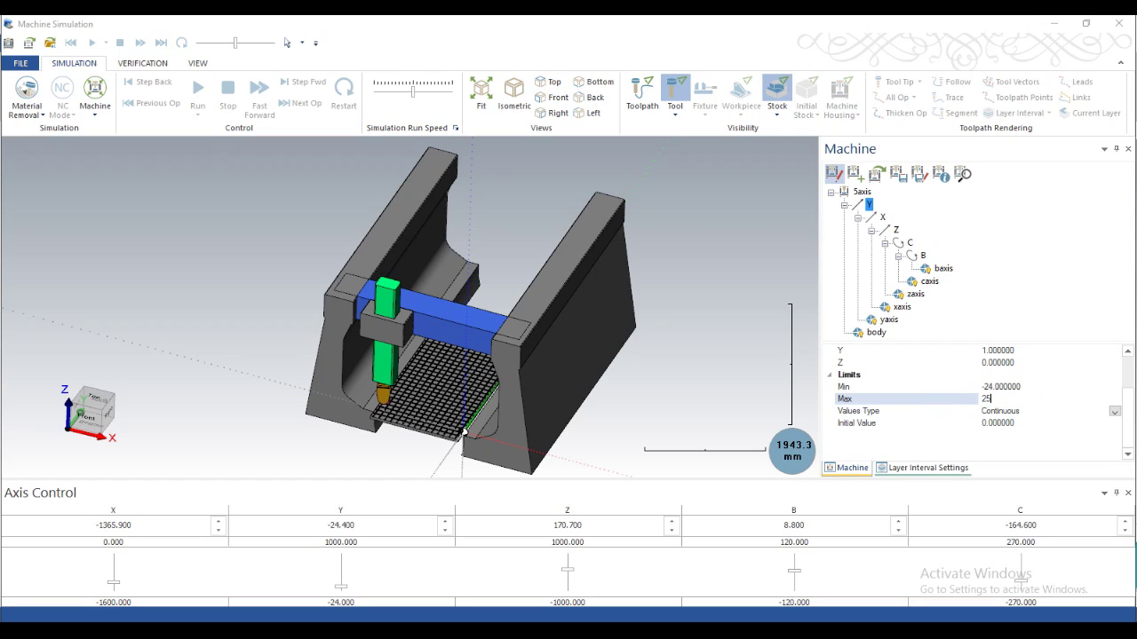
key("Return")
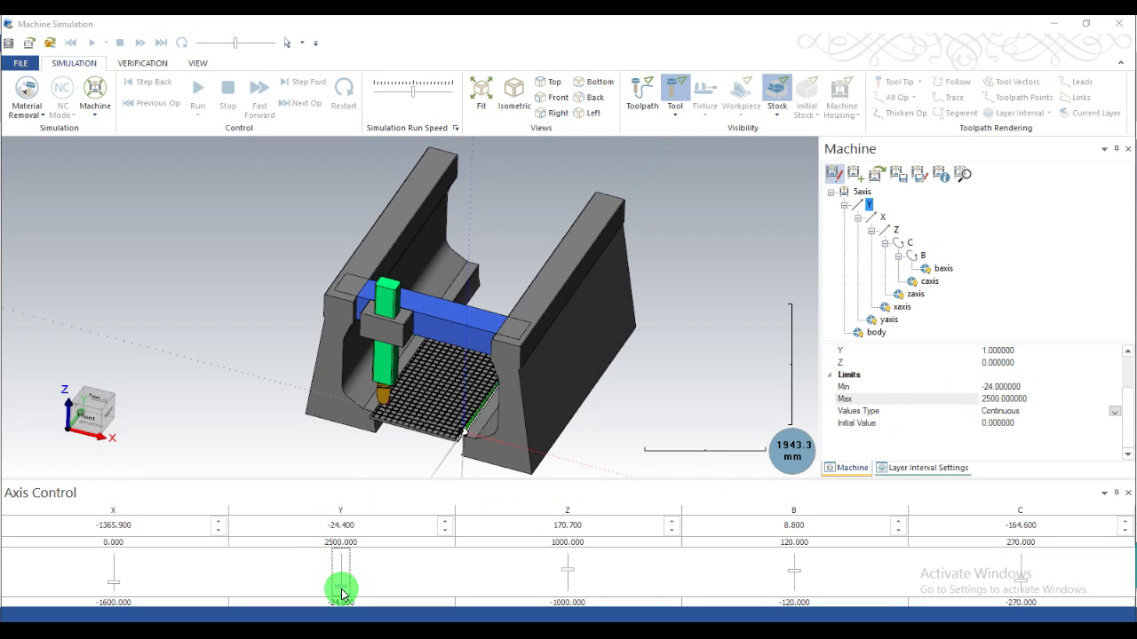
Test the Y travel by jogging the axis to 2500, and inspect the crossbeam's position from the back of the machine
left_click_drag(340, 587, 361, 545)
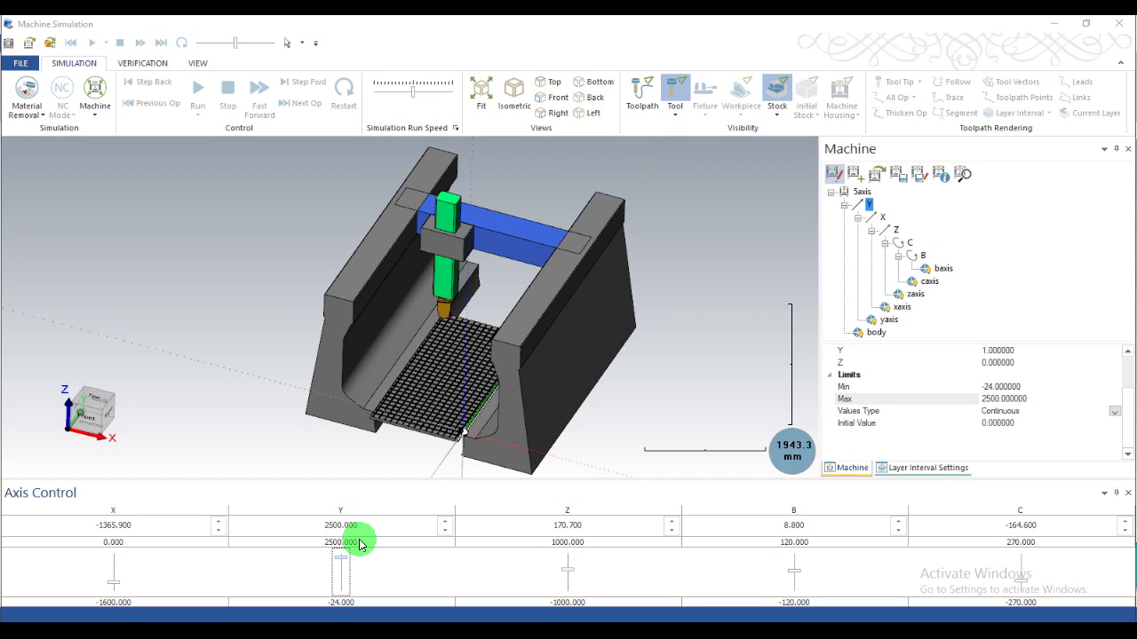
mouse_move(361, 545)
left_mouse_down()
mouse_move(355, 584)
mouse_move(361, 545)
left_mouse_up()
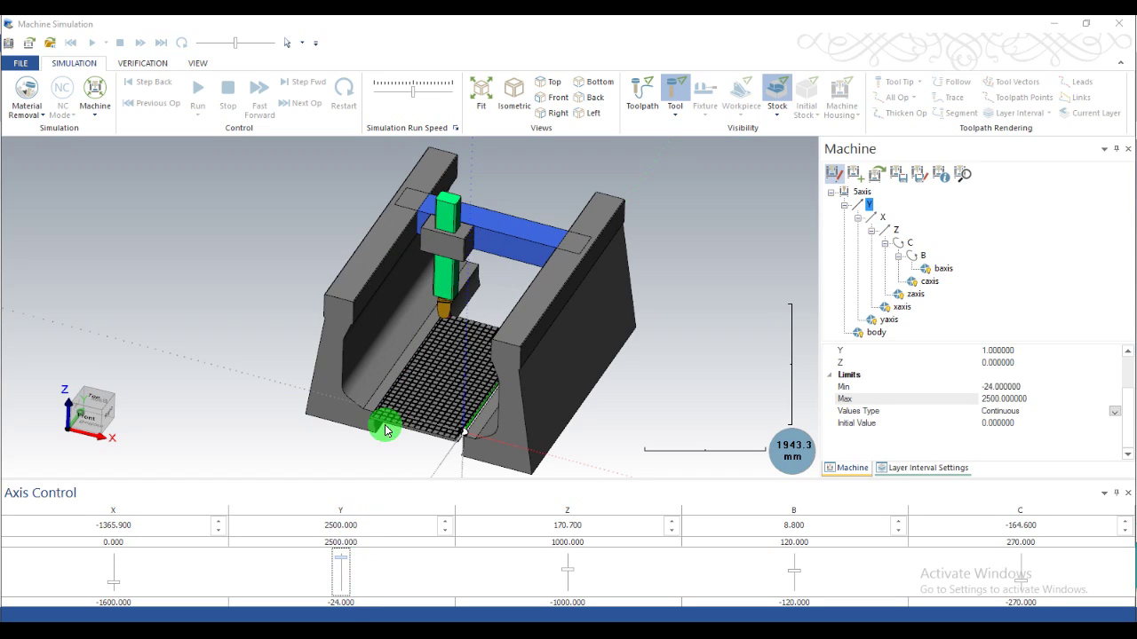
scroll(406, 300, "up", 5)
left_click_drag(421, 303, 486, 352)
scroll(655, 327, "down", 6)
scroll(487, 352, "up", 4)
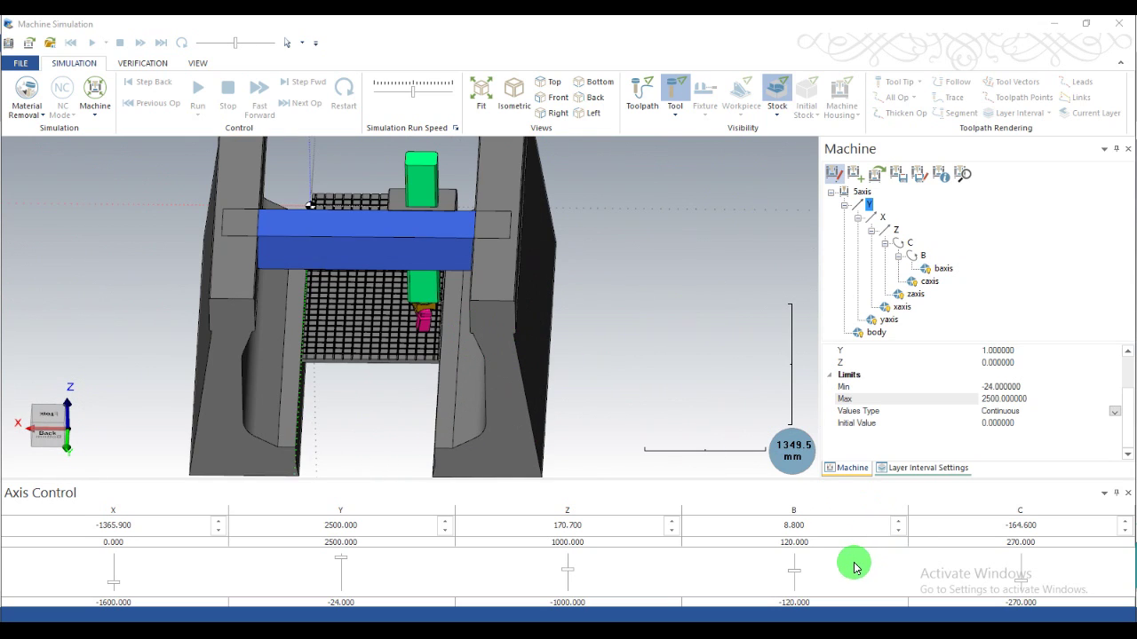
Test the rotary head by jogging the B axis to -120 and about 67.3, and the C axis to about 85.6
left_click(793, 571)
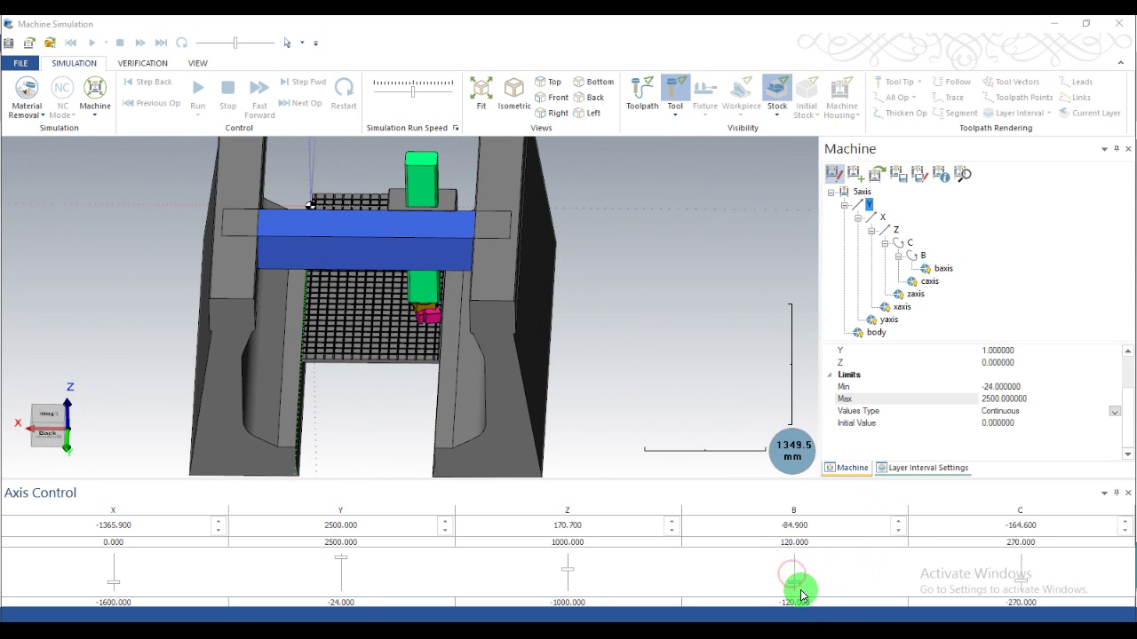
scroll(438, 325, "up", 3)
scroll(437, 325, "up", 1)
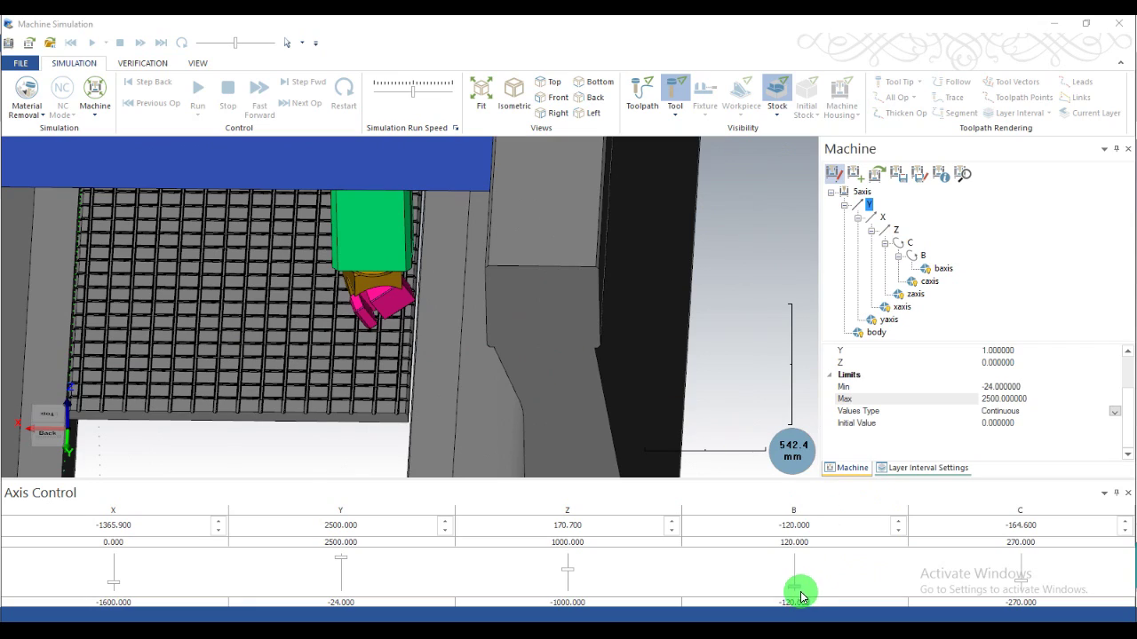
left_click_drag(798, 590, 793, 563)
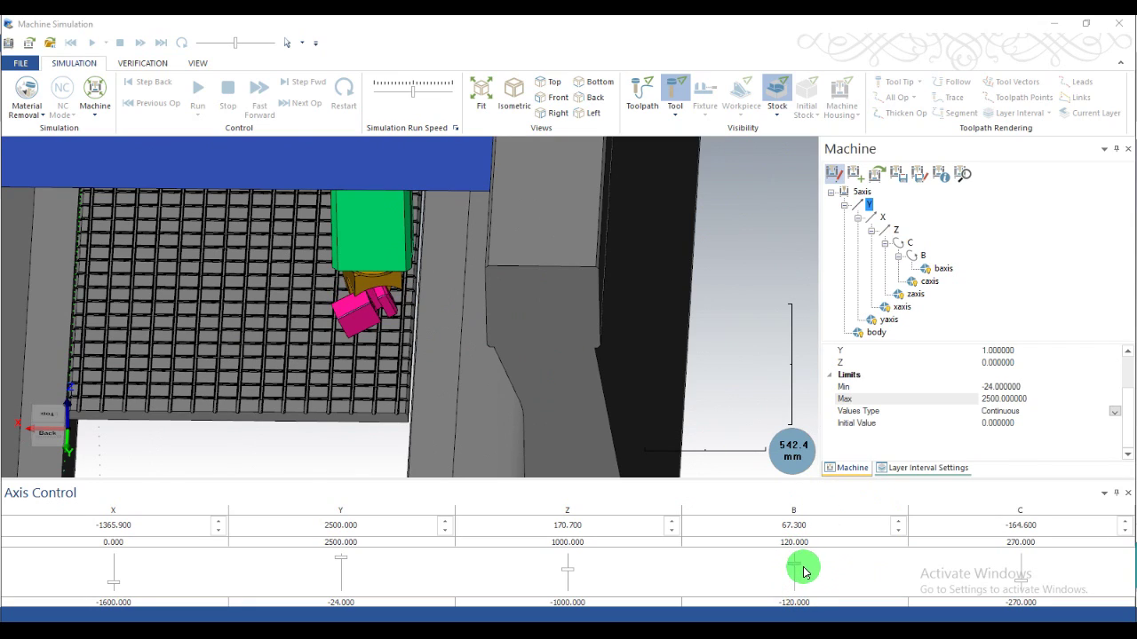
left_click_drag(1020, 588, 985, 565)
scroll(624, 396, "down", 4)
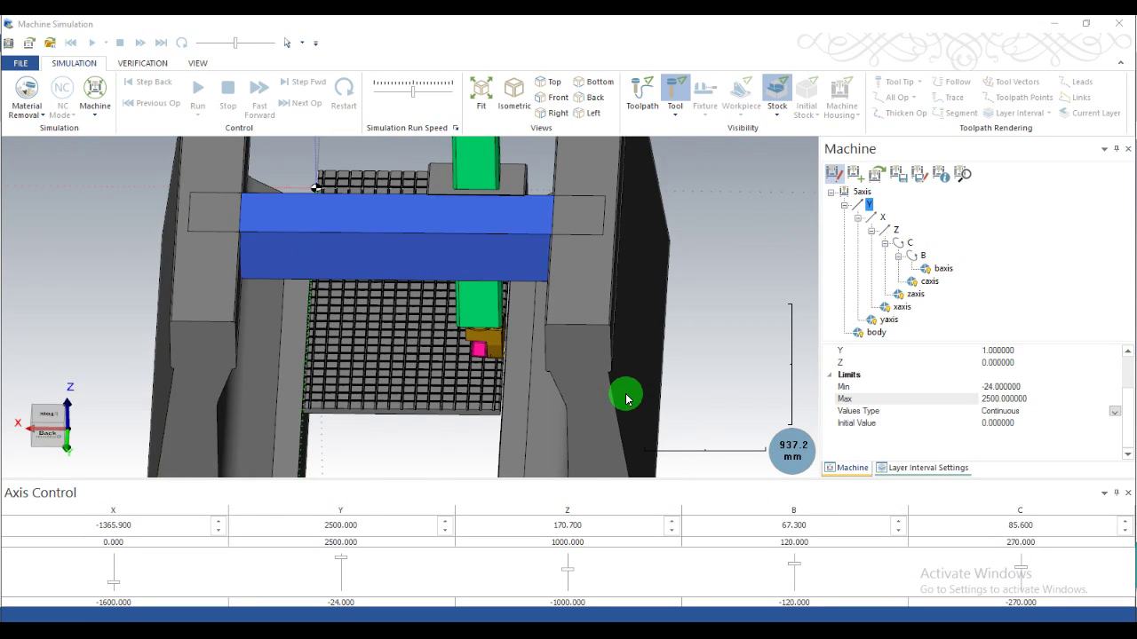
left_click_drag(609, 360, 537, 356)
scroll(571, 350, "up", 4)
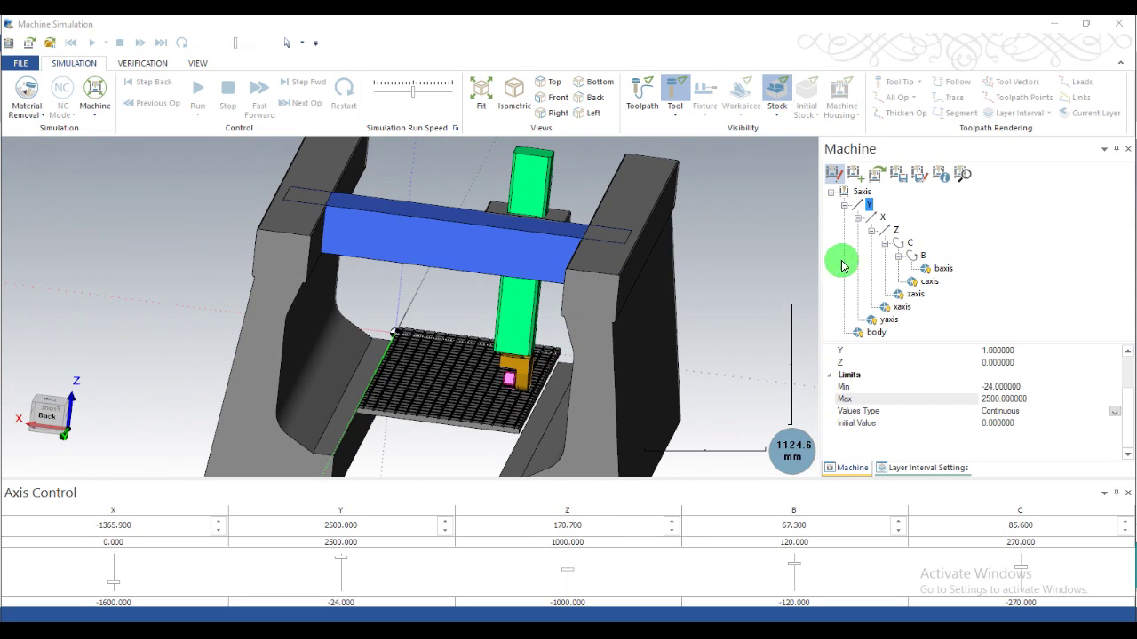
Save the machine definition over the existing 5axis XML file in the 5axis folder
left_click(897, 178)
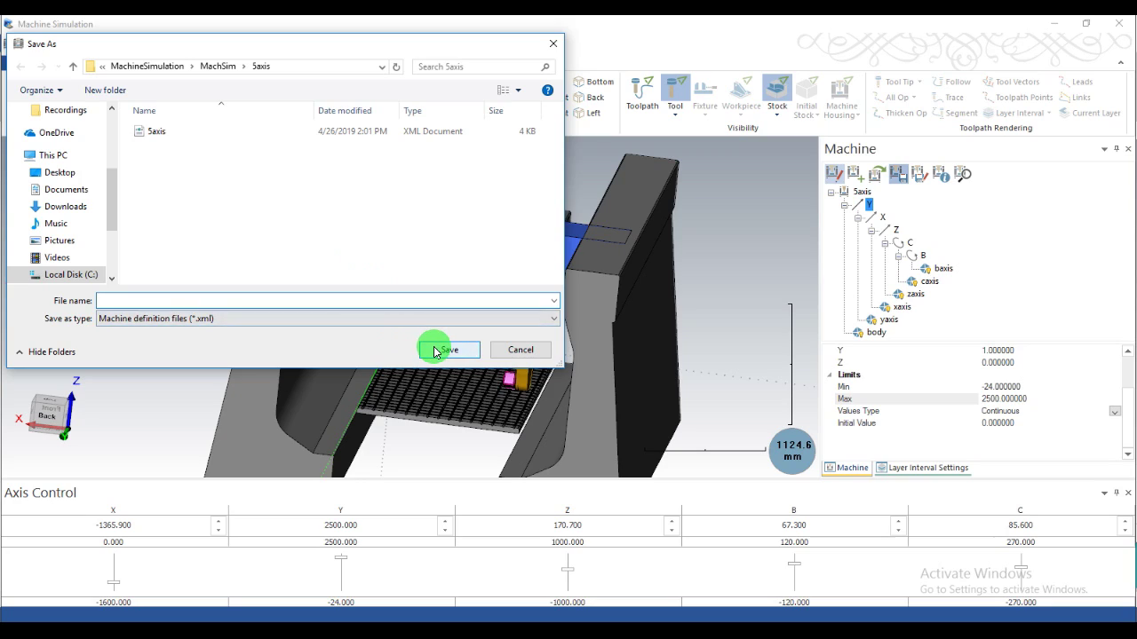
left_click(168, 131)
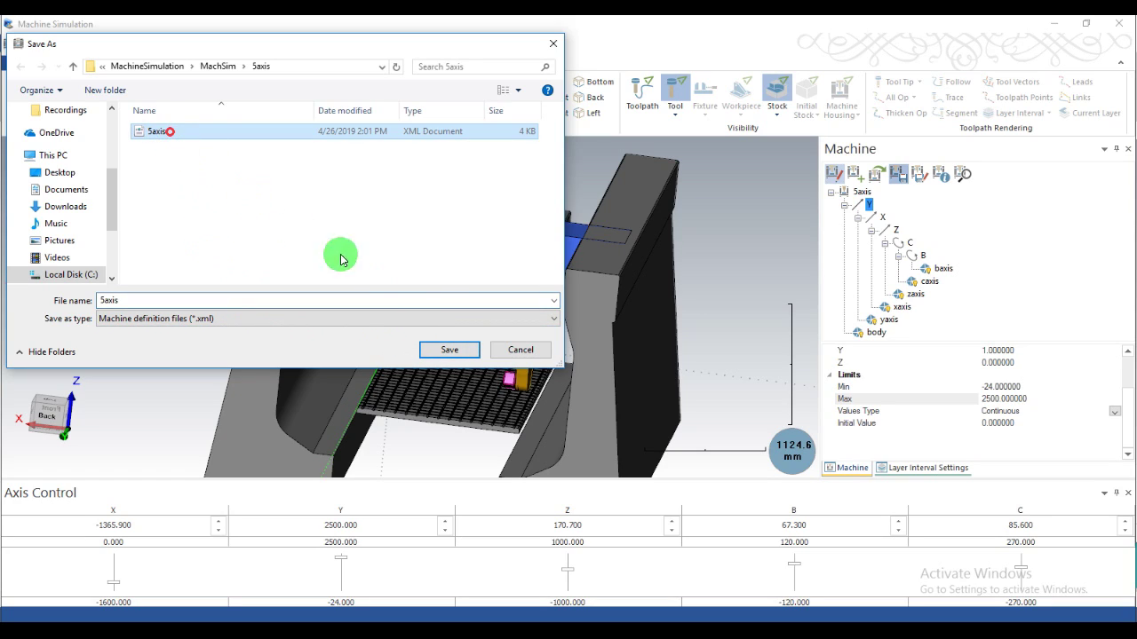
left_click(452, 359)
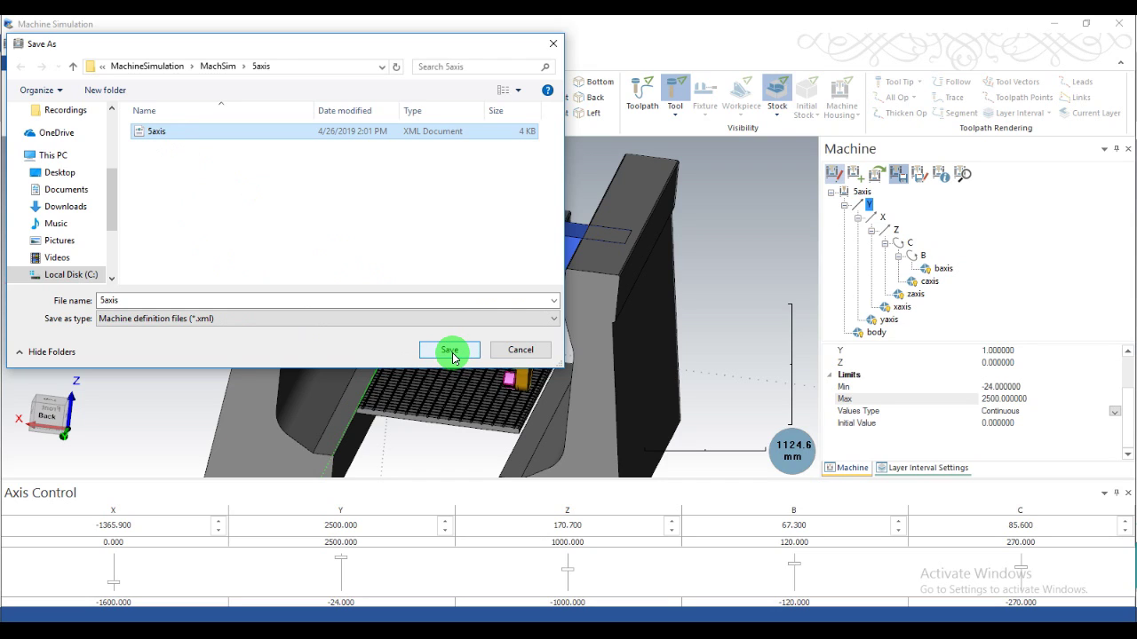
left_click(541, 342)
Examine the completed five-axis machine from the back and front, checking the body, crossbeam and tool head
scroll(541, 342, "down", 5)
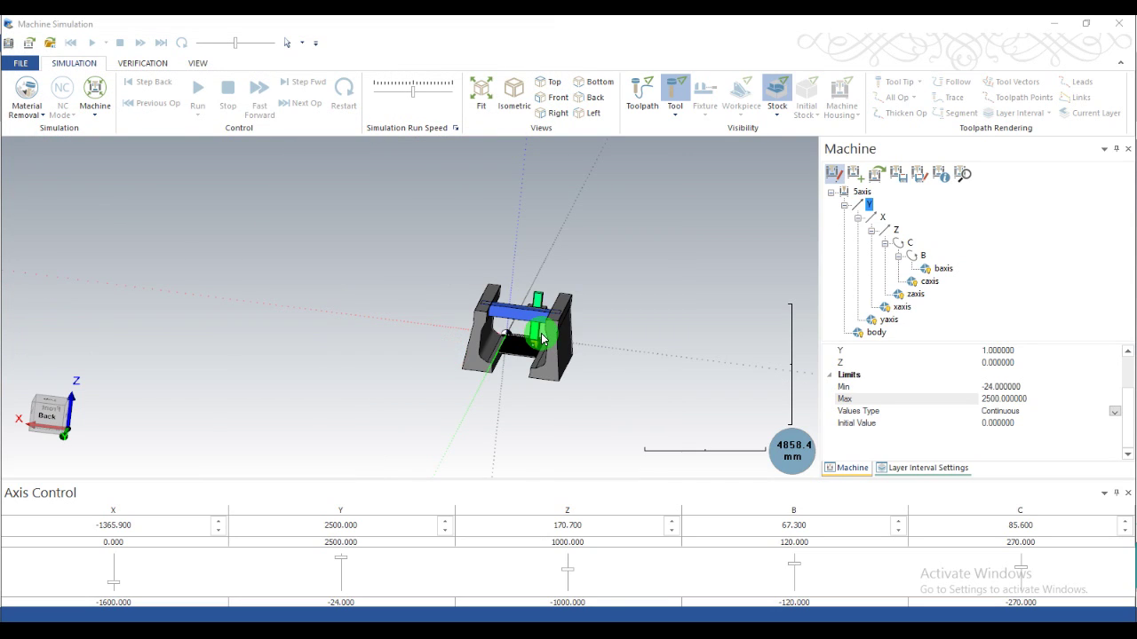
scroll(541, 336, "up", 5)
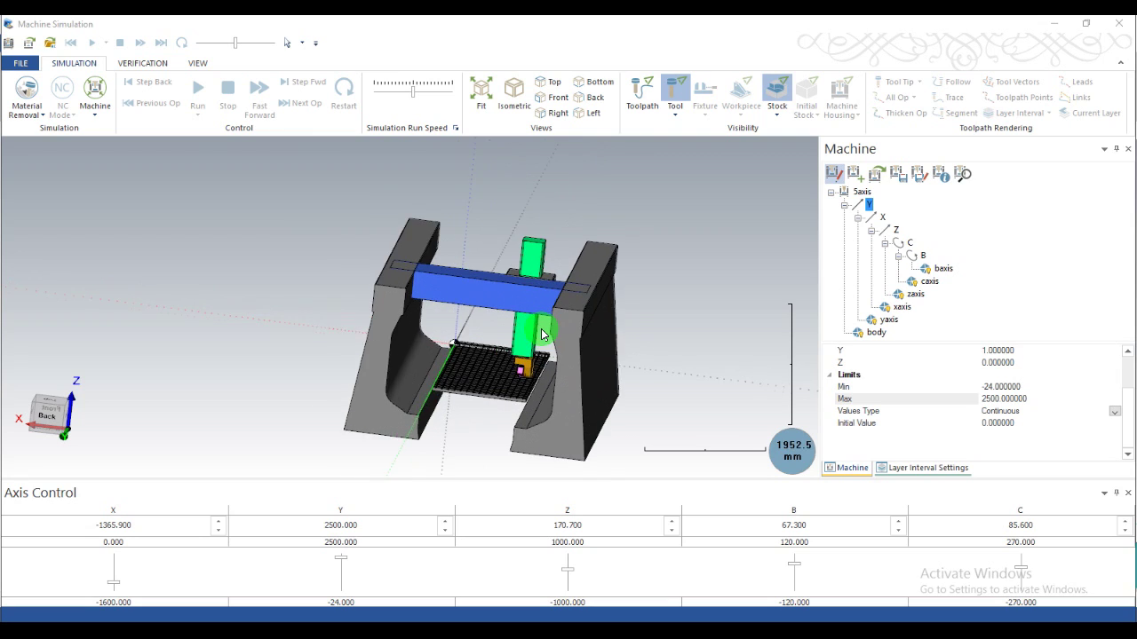
middle_click_drag(585, 336, 553, 335)
scroll(546, 282, "up", 3)
scroll(546, 283, "down", 3)
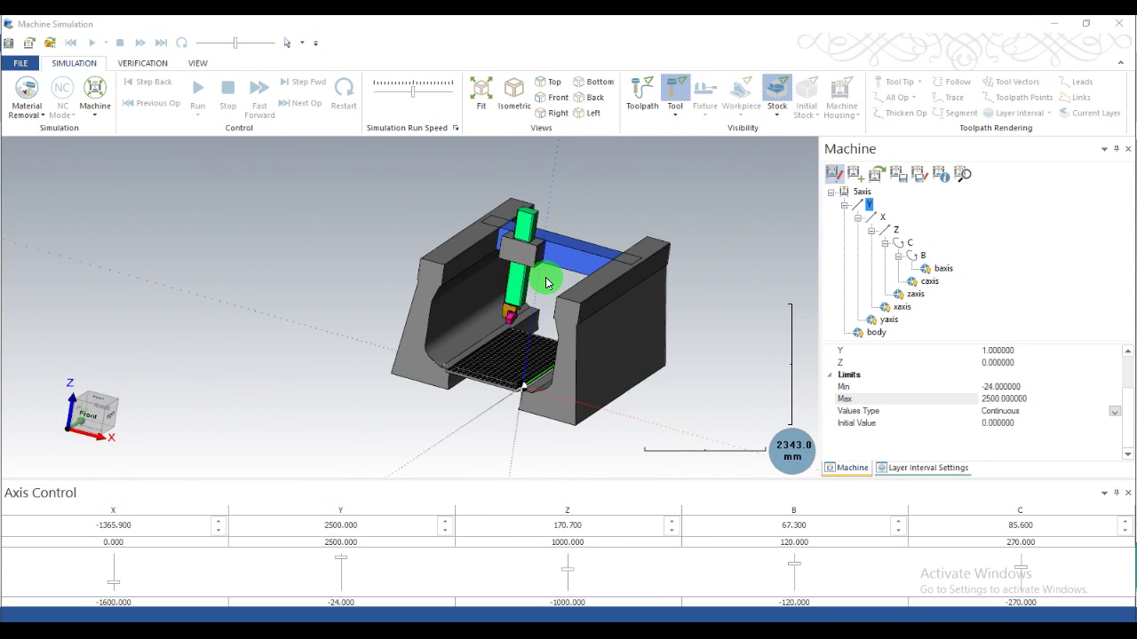
scroll(546, 282, "up", 2)
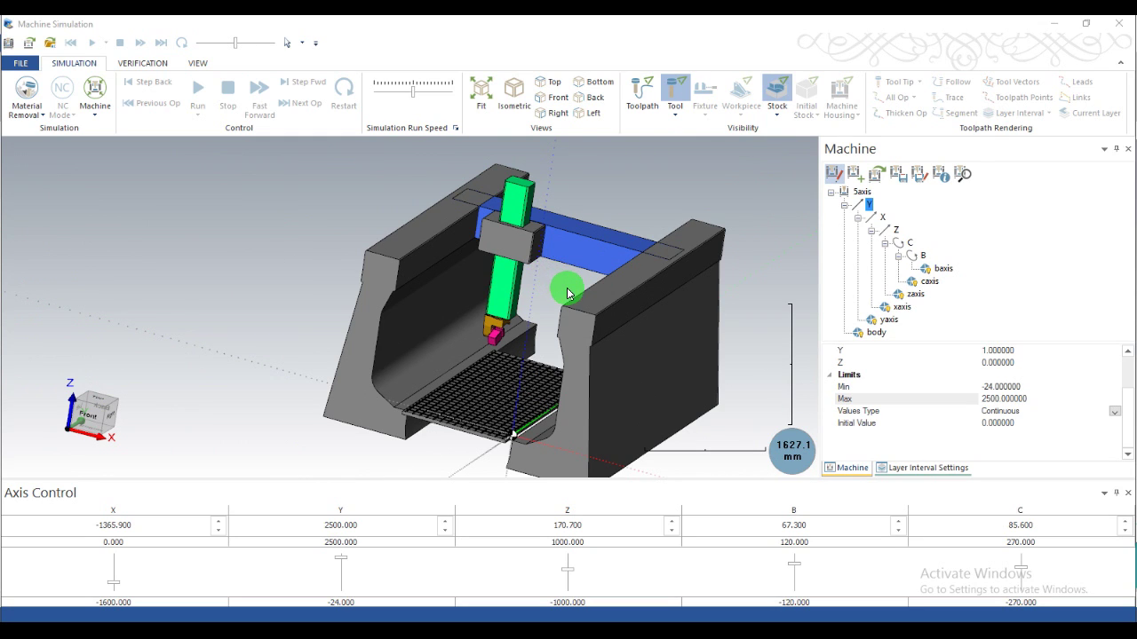
middle_click_drag(568, 293, 500, 272)
scroll(447, 264, "down", 3)
scroll(502, 276, "up", 1)
scroll(496, 275, "up", 3)
scroll(494, 278, "down", 3)
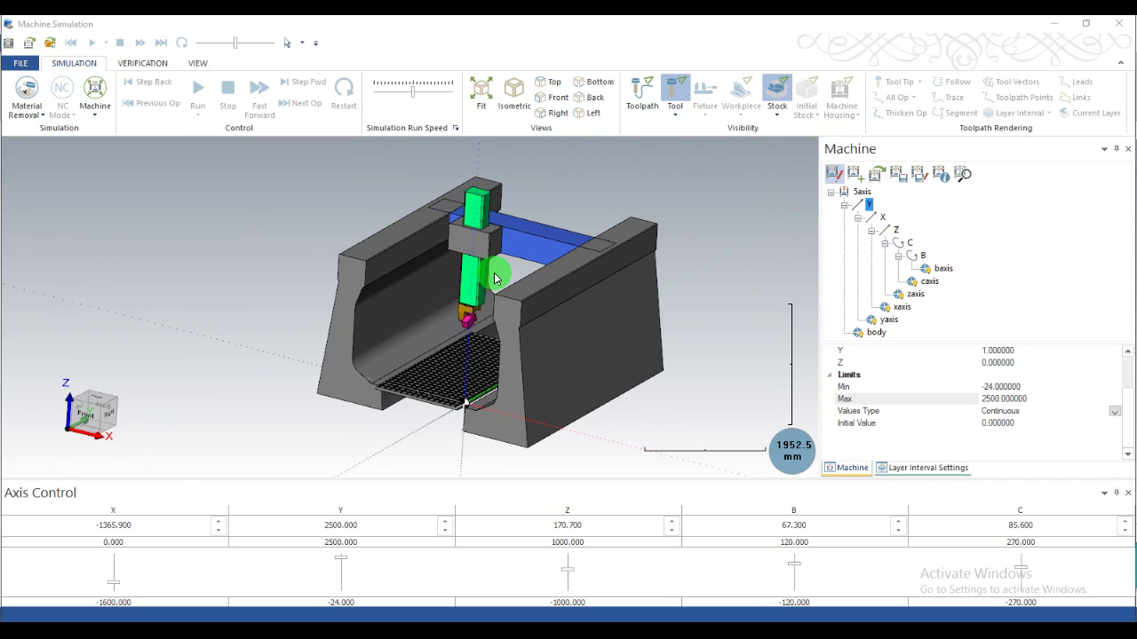
scroll(495, 279, "up", 2)
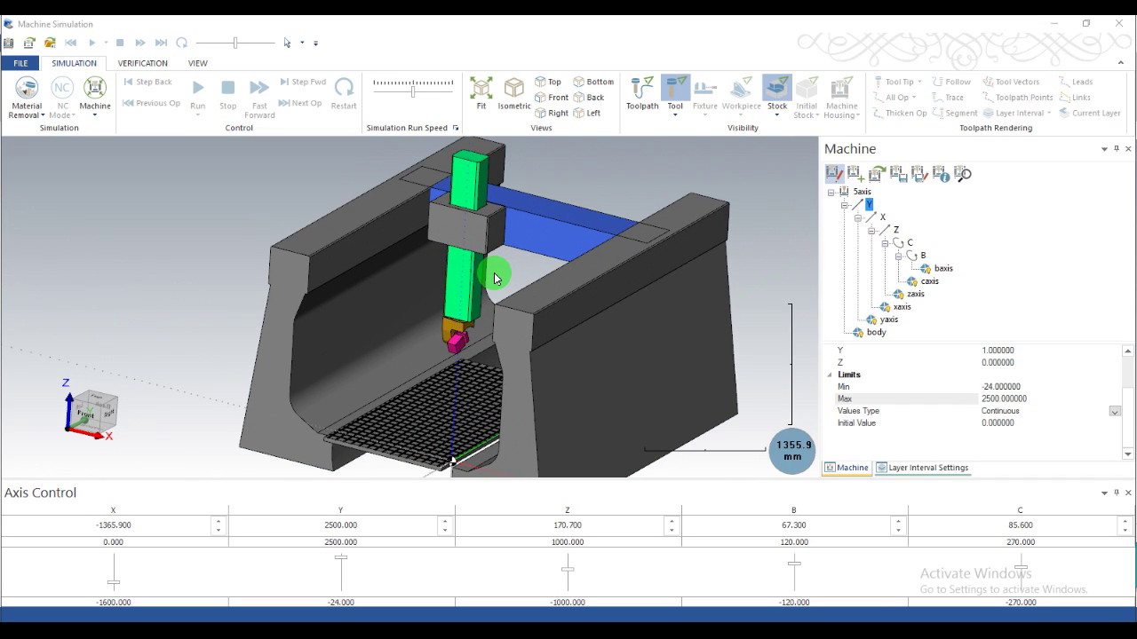